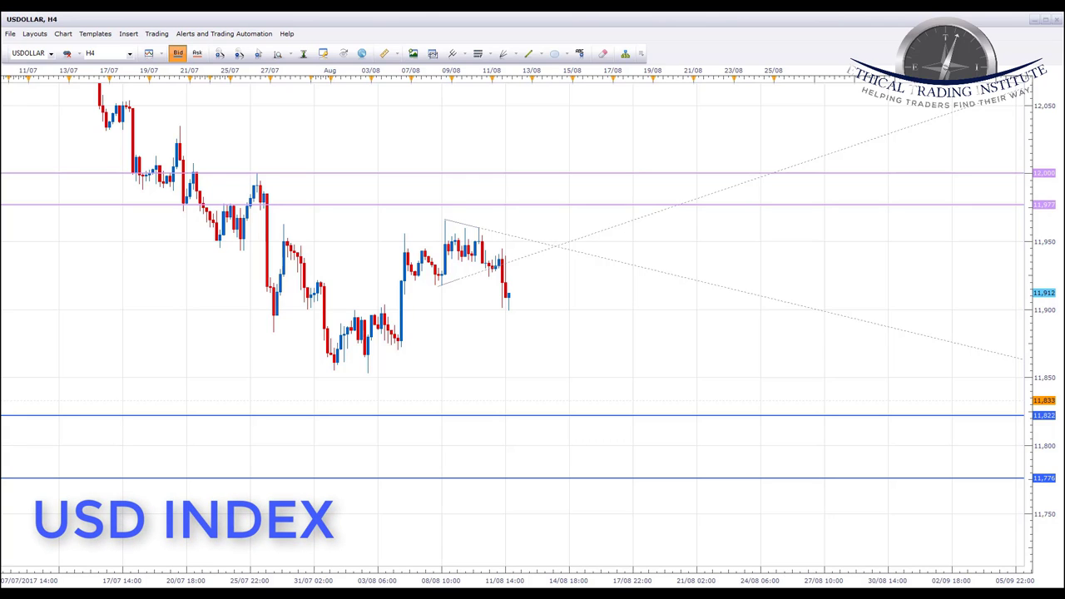
Trace the July price decline and August rebound in yellow on the USDOLLAR H4 chart, and clear the ink.
{"action": "mouse_move", "coordinate": [126, 108]}
{"action": "left_mouse_down"}
{"action": "mouse_move", "coordinate": [160, 185]}
{"action": "mouse_move", "coordinate": [264, 219]}
{"action": "mouse_move", "coordinate": [281, 311]}
{"action": "mouse_move", "coordinate": [285, 250]}
{"action": "mouse_move", "coordinate": [317, 333]}
{"action": "mouse_move", "coordinate": [354, 343]}
{"action": "mouse_move", "coordinate": [376, 329]}
{"action": "mouse_move", "coordinate": [400, 281]}
{"action": "mouse_move", "coordinate": [459, 239]}
{"action": "left_mouse_up"}
{"action": "key", "text": "Escape"}
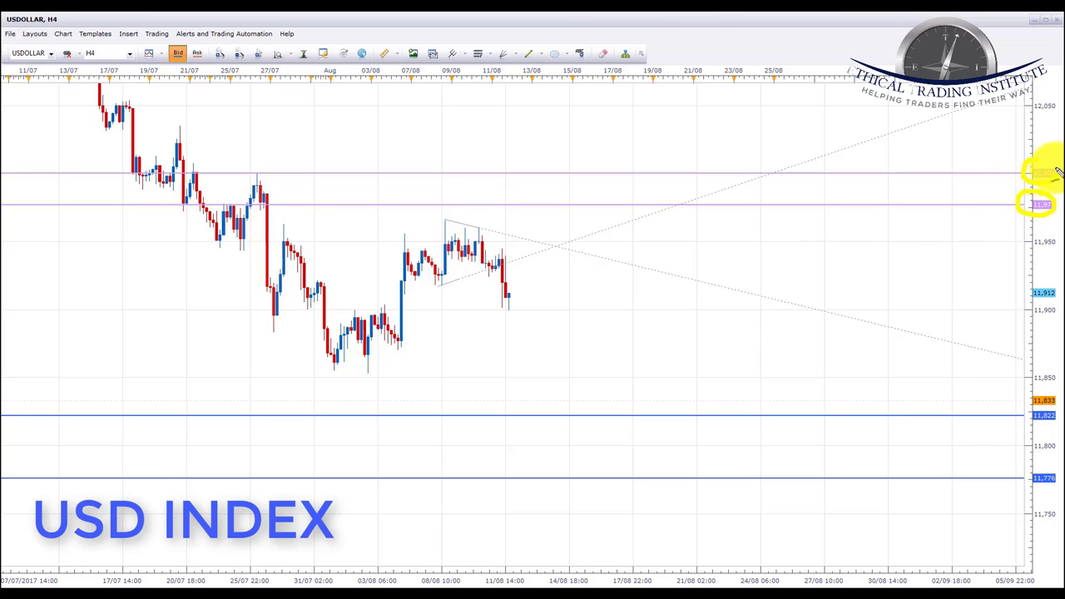
Outline the topping pattern over the August USDOLLAR highs, trace the rising trendline beneath it, and clear the ink.
{"action": "left_click", "coordinate": [445, 220]}
{"action": "key", "text": "ctrl+z"}
{"action": "mouse_move", "coordinate": [424, 238]}
{"action": "left_mouse_down"}
{"action": "mouse_move", "coordinate": [446, 210]}
{"action": "mouse_move", "coordinate": [508, 226]}
{"action": "mouse_move", "coordinate": [520, 243]}
{"action": "left_mouse_up"}
{"action": "left_click_drag", "start_coordinate": [441, 287], "coordinate": [587, 244]}
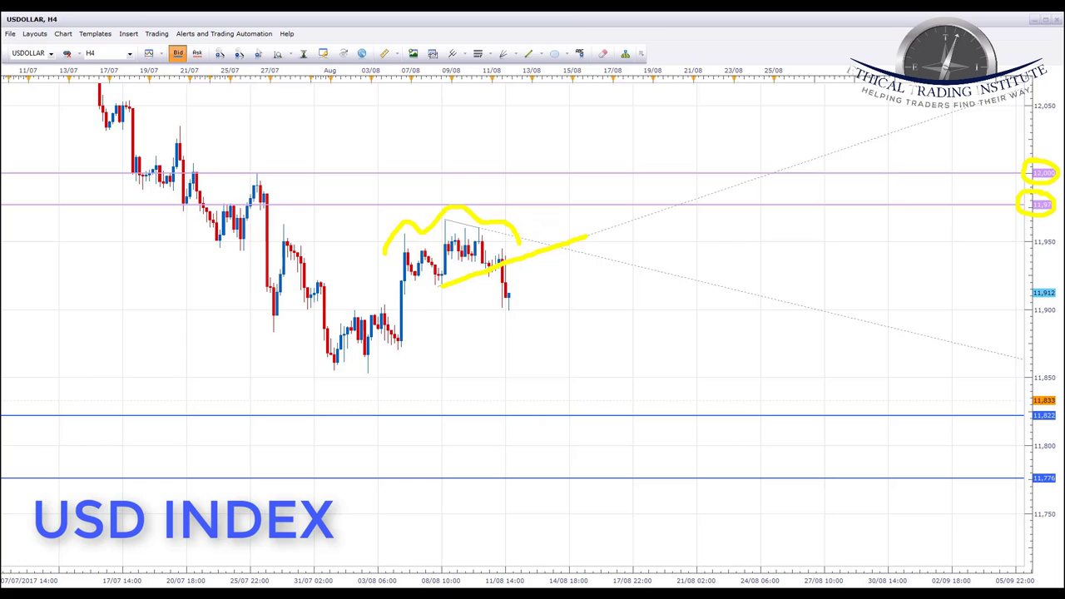
{"action": "key", "text": "Escape"}
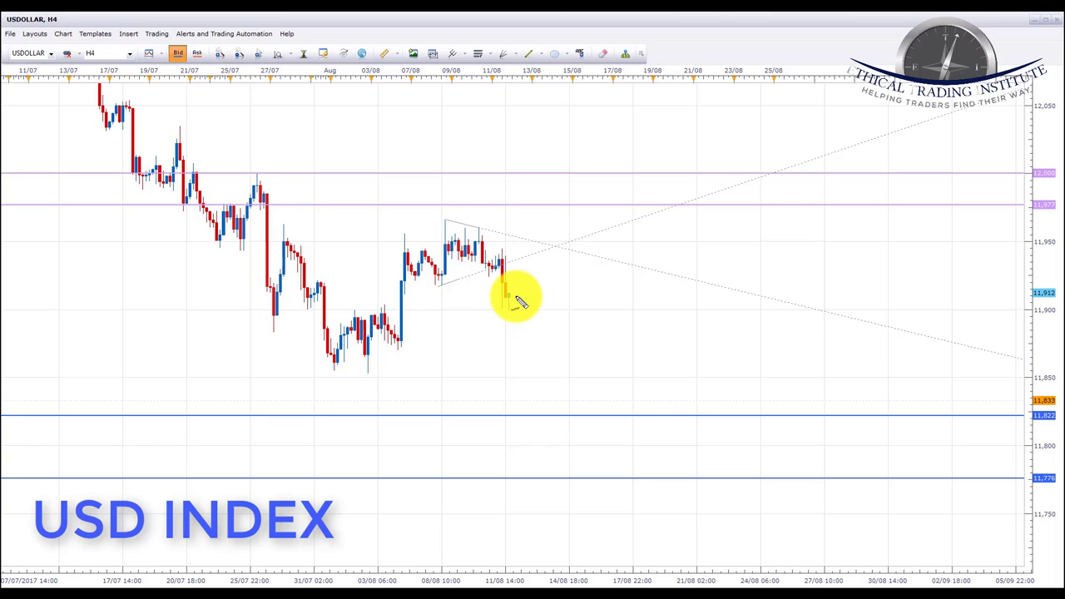
Trace the USDOLLAR downtrend from mid-July into early August and circle the support levels 11,822 and 11,776.
{"action": "mouse_move", "coordinate": [143, 133]}
{"action": "left_mouse_down"}
{"action": "mouse_move", "coordinate": [155, 166]}
{"action": "mouse_move", "coordinate": [193, 193]}
{"action": "mouse_move", "coordinate": [245, 200]}
{"action": "mouse_move", "coordinate": [281, 293]}
{"action": "mouse_move", "coordinate": [306, 278]}
{"action": "mouse_move", "coordinate": [347, 343]}
{"action": "mouse_move", "coordinate": [383, 329]}
{"action": "left_mouse_up"}
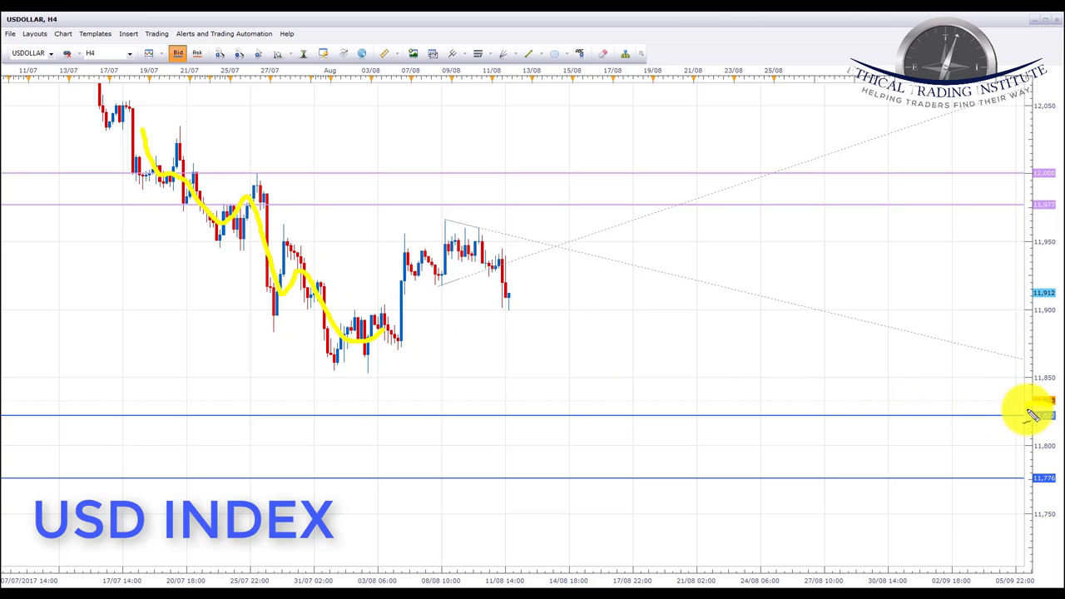
{"action": "left_click_drag", "start_coordinate": [1052, 408], "coordinate": [1051, 403]}
{"action": "mouse_move", "coordinate": [1044, 460]}
{"action": "left_mouse_down"}
{"action": "mouse_move", "coordinate": [1029, 466]}
{"action": "mouse_move", "coordinate": [1025, 493]}
{"action": "mouse_move", "coordinate": [1059, 494]}
{"action": "left_mouse_up"}
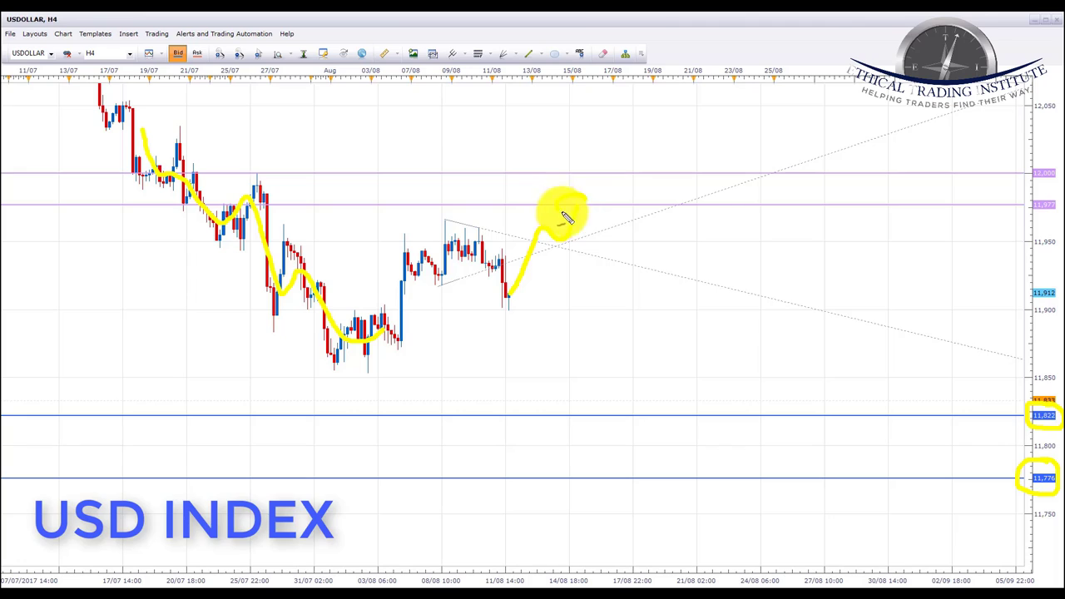
Sketch a projected USDOLLAR reversal from the 11,977 to 12,000 resistance zone with an arrow pointing down.
{"action": "mouse_move", "coordinate": [583, 199]}
{"action": "left_mouse_down"}
{"action": "mouse_move", "coordinate": [581, 167]}
{"action": "mouse_move", "coordinate": [551, 171]}
{"action": "mouse_move", "coordinate": [542, 191]}
{"action": "mouse_move", "coordinate": [597, 182]}
{"action": "mouse_move", "coordinate": [568, 218]}
{"action": "mouse_move", "coordinate": [577, 194]}
{"action": "mouse_move", "coordinate": [597, 196]}
{"action": "mouse_move", "coordinate": [624, 297]}
{"action": "mouse_move", "coordinate": [618, 328]}
{"action": "mouse_move", "coordinate": [656, 323]}
{"action": "left_mouse_up"}
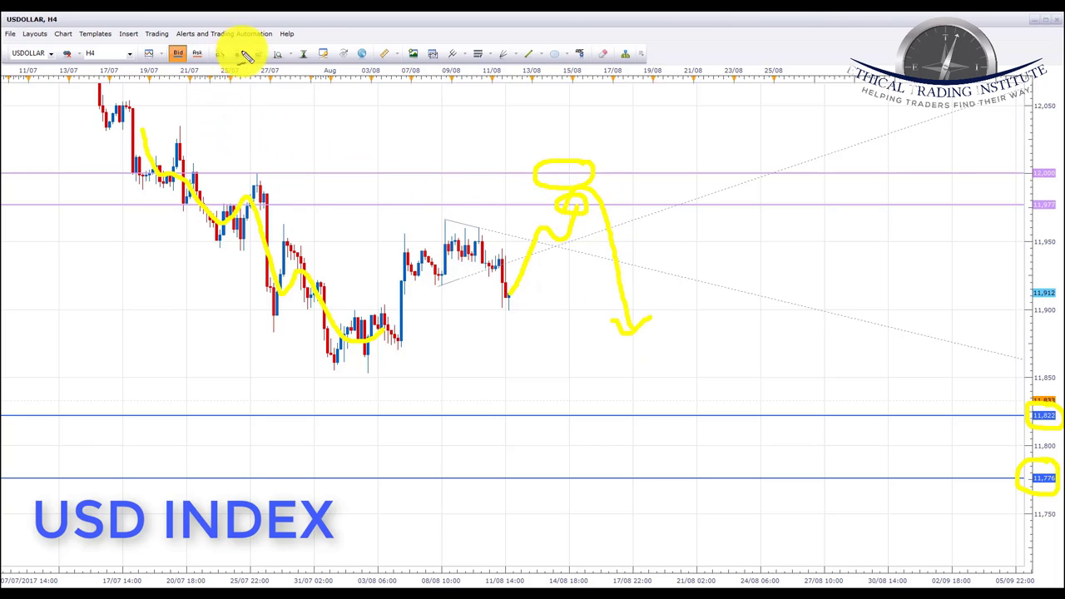
{"action": "mouse_move", "coordinate": [427, 75]}
{"action": "left_mouse_down"}
{"action": "mouse_move", "coordinate": [281, 148]}
{"action": "mouse_move", "coordinate": [343, 150]}
{"action": "left_mouse_up"}
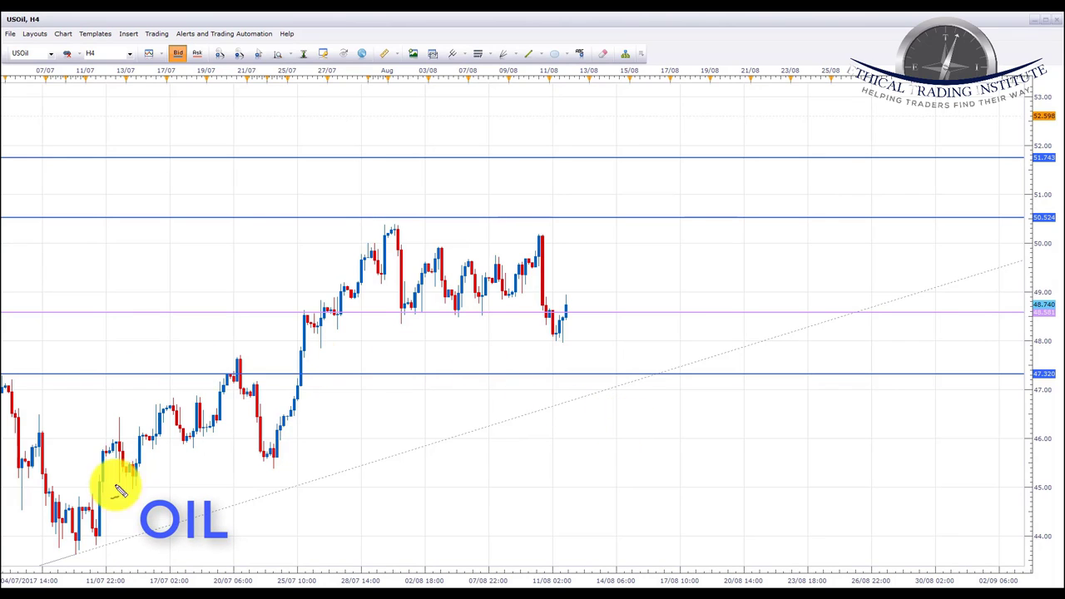
Trace the USOil uptrend and the triangle consolidation breaking lower, circle the 48.581 level, and clear the ink.
{"action": "mouse_move", "coordinate": [90, 514]}
{"action": "left_mouse_down"}
{"action": "mouse_move", "coordinate": [171, 398]}
{"action": "mouse_move", "coordinate": [257, 428]}
{"action": "mouse_move", "coordinate": [295, 404]}
{"action": "mouse_move", "coordinate": [376, 242]}
{"action": "mouse_move", "coordinate": [509, 265]}
{"action": "left_mouse_up"}
{"action": "mouse_move", "coordinate": [396, 330]}
{"action": "left_mouse_down"}
{"action": "mouse_move", "coordinate": [528, 283]}
{"action": "mouse_move", "coordinate": [563, 318]}
{"action": "left_mouse_up"}
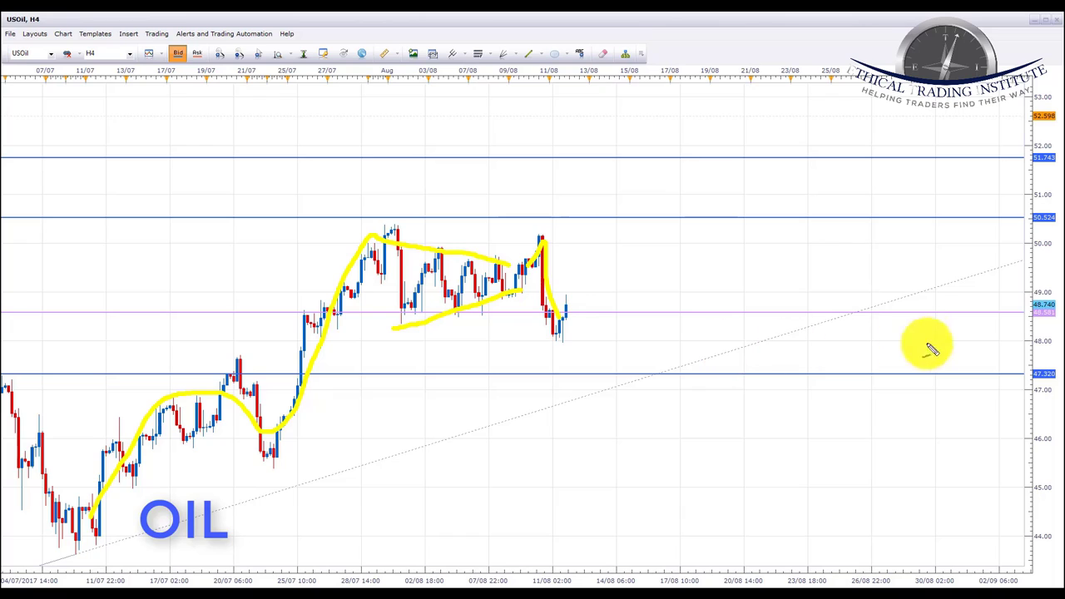
{"action": "mouse_move", "coordinate": [1052, 308]}
{"action": "left_mouse_down"}
{"action": "mouse_move", "coordinate": [1032, 299]}
{"action": "mouse_move", "coordinate": [1023, 319]}
{"action": "mouse_move", "coordinate": [1050, 310]}
{"action": "mouse_move", "coordinate": [1047, 298]}
{"action": "left_mouse_up"}
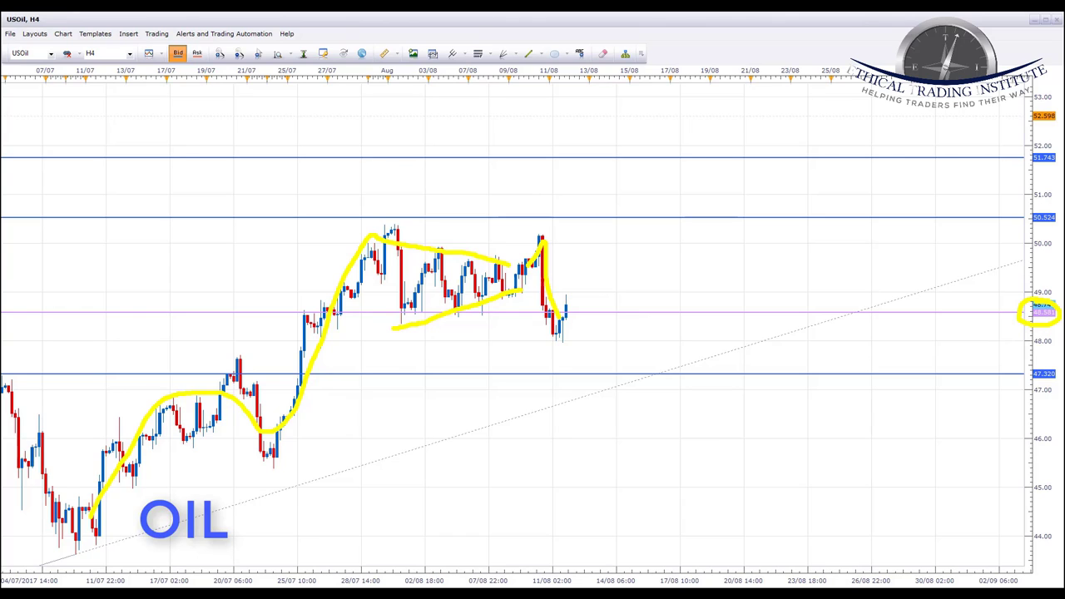
{"action": "key", "text": "e"}
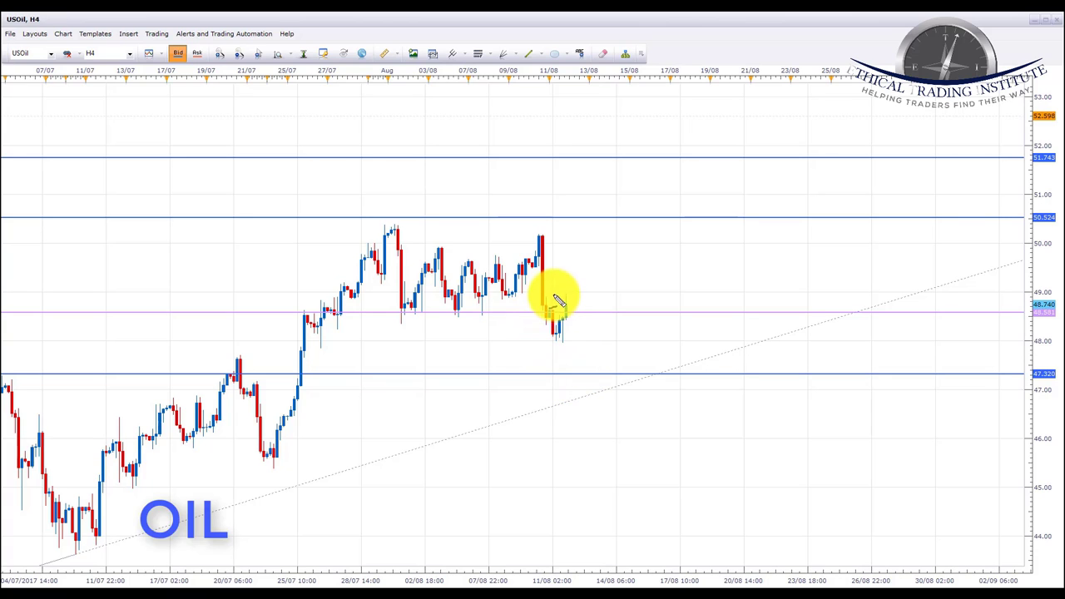
Mark the bullish USOil scenario with the uptrend, circled 50.524 and 51.743 levels and a projected path between them, and clear the ink.
{"action": "mouse_move", "coordinate": [112, 480]}
{"action": "left_mouse_down"}
{"action": "mouse_move", "coordinate": [246, 402]}
{"action": "mouse_move", "coordinate": [290, 412]}
{"action": "mouse_move", "coordinate": [370, 254]}
{"action": "left_mouse_up"}
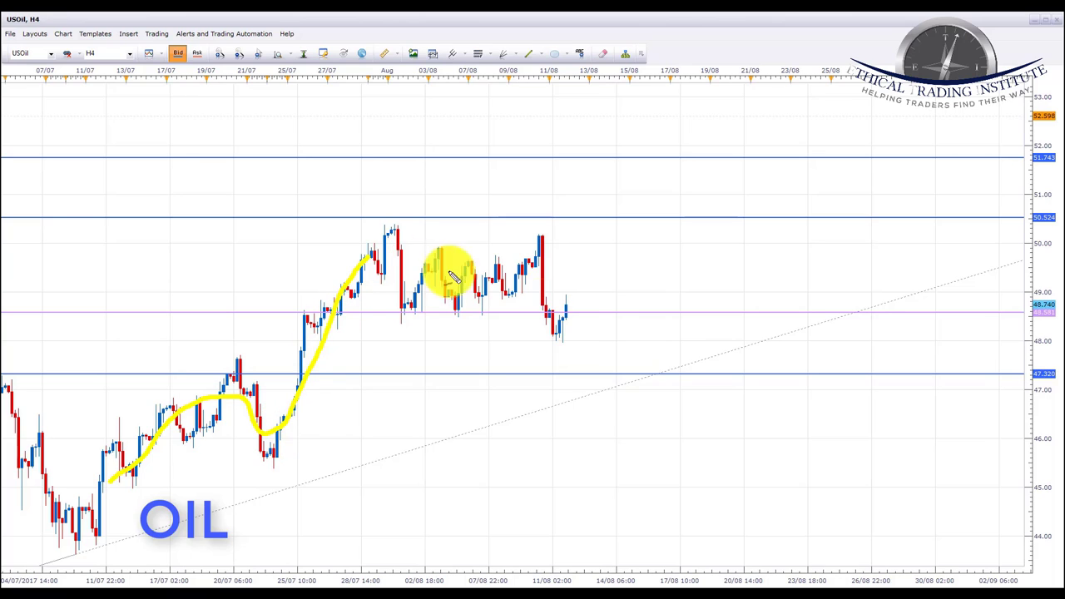
{"action": "mouse_move", "coordinate": [1041, 208]}
{"action": "left_mouse_down"}
{"action": "mouse_move", "coordinate": [1018, 209]}
{"action": "mouse_move", "coordinate": [1036, 237]}
{"action": "mouse_move", "coordinate": [1039, 214]}
{"action": "left_mouse_up"}
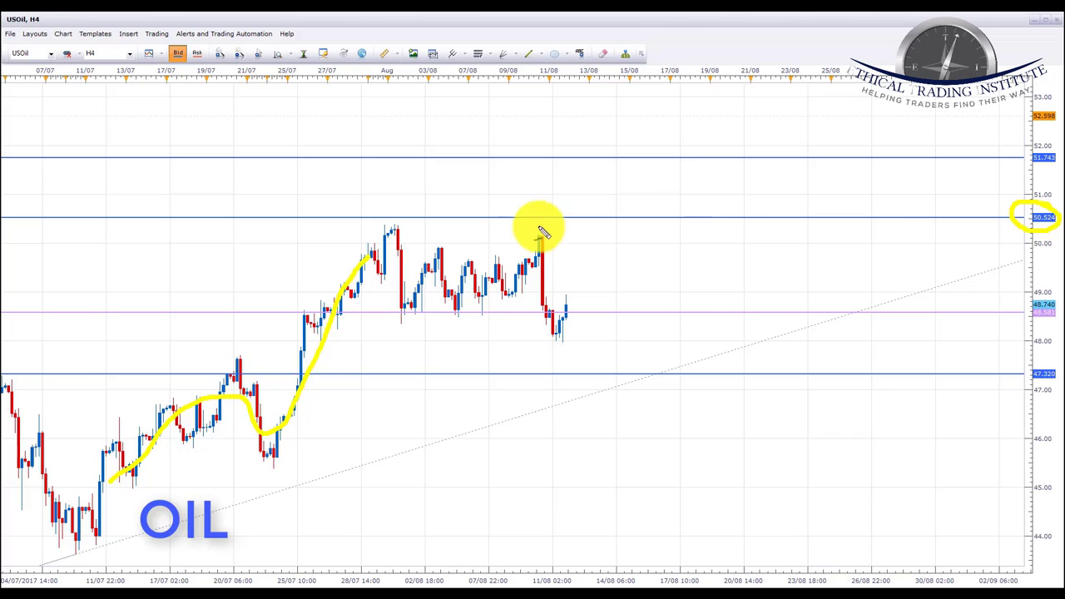
{"action": "mouse_move", "coordinate": [572, 224]}
{"action": "left_mouse_down"}
{"action": "mouse_move", "coordinate": [585, 203]}
{"action": "mouse_move", "coordinate": [619, 214]}
{"action": "mouse_move", "coordinate": [646, 177]}
{"action": "left_mouse_up"}
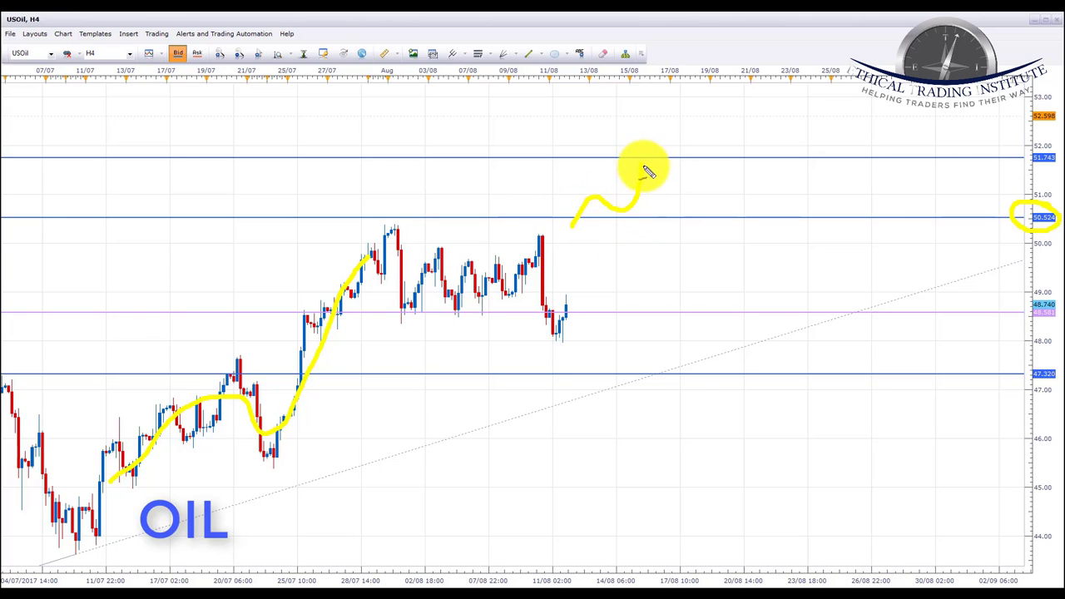
{"action": "mouse_move", "coordinate": [1051, 144]}
{"action": "left_mouse_down"}
{"action": "mouse_move", "coordinate": [1023, 170]}
{"action": "mouse_move", "coordinate": [1052, 150]}
{"action": "left_mouse_up"}
{"action": "mouse_move", "coordinate": [554, 90]}
{"action": "left_mouse_down"}
{"action": "mouse_move", "coordinate": [602, 155]}
{"action": "mouse_move", "coordinate": [609, 123]}
{"action": "left_mouse_up"}
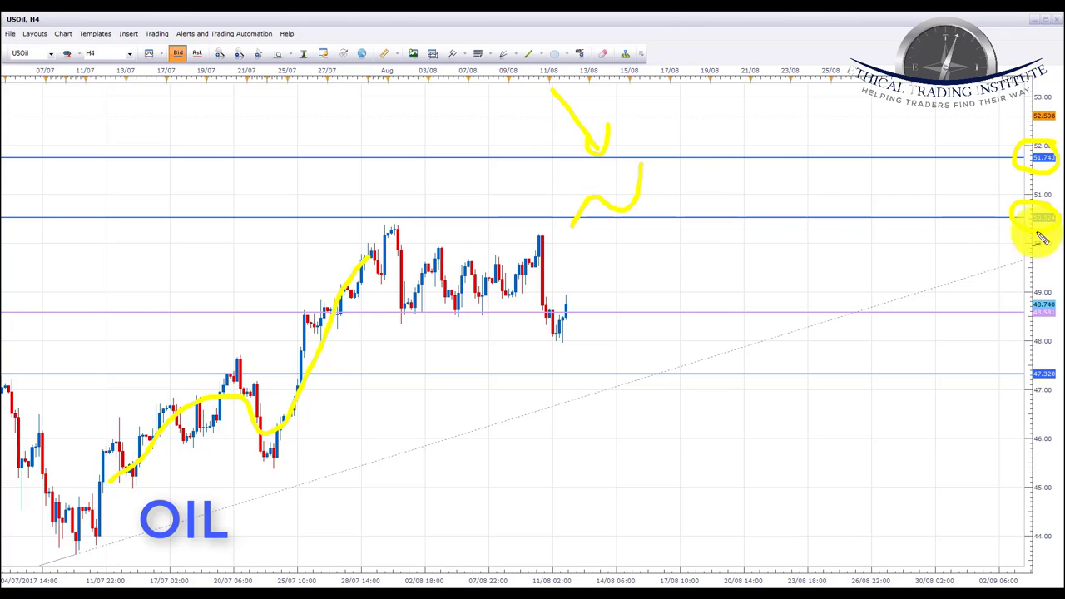
{"action": "key", "text": "Escape"}
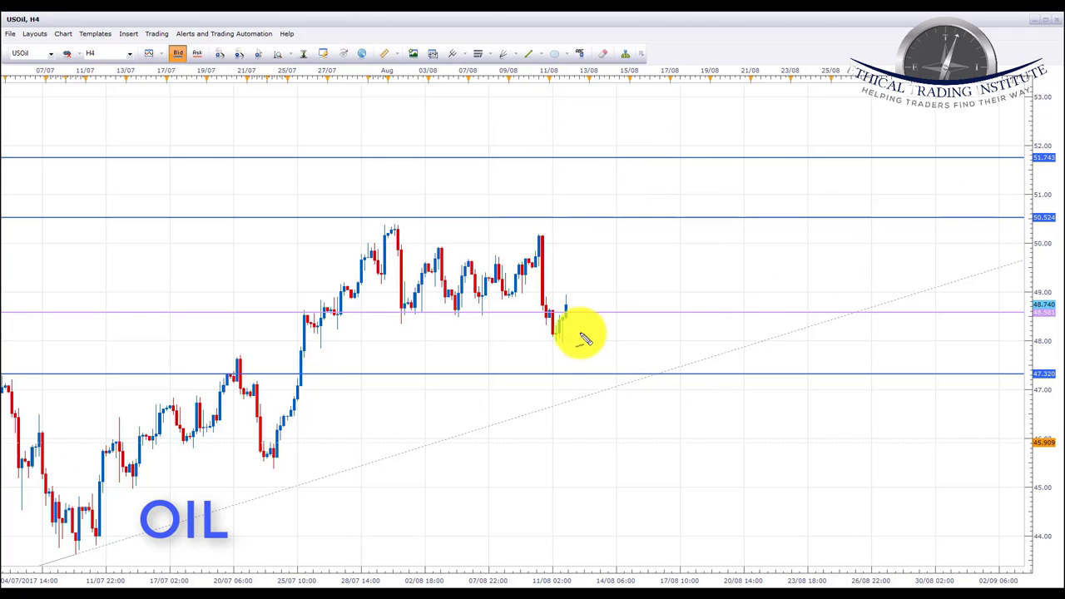
Mark the bearish USOil scenario with a circled 48.581 level, a projected drop to 47.320 and a stroke along the rising trendline.
{"action": "mouse_move", "coordinate": [1018, 326]}
{"action": "left_mouse_down"}
{"action": "mouse_move", "coordinate": [1046, 309]}
{"action": "mouse_move", "coordinate": [1024, 298]}
{"action": "left_mouse_up"}
{"action": "mouse_move", "coordinate": [508, 313]}
{"action": "left_mouse_down"}
{"action": "mouse_move", "coordinate": [576, 314]}
{"action": "mouse_move", "coordinate": [597, 369]}
{"action": "left_mouse_up"}
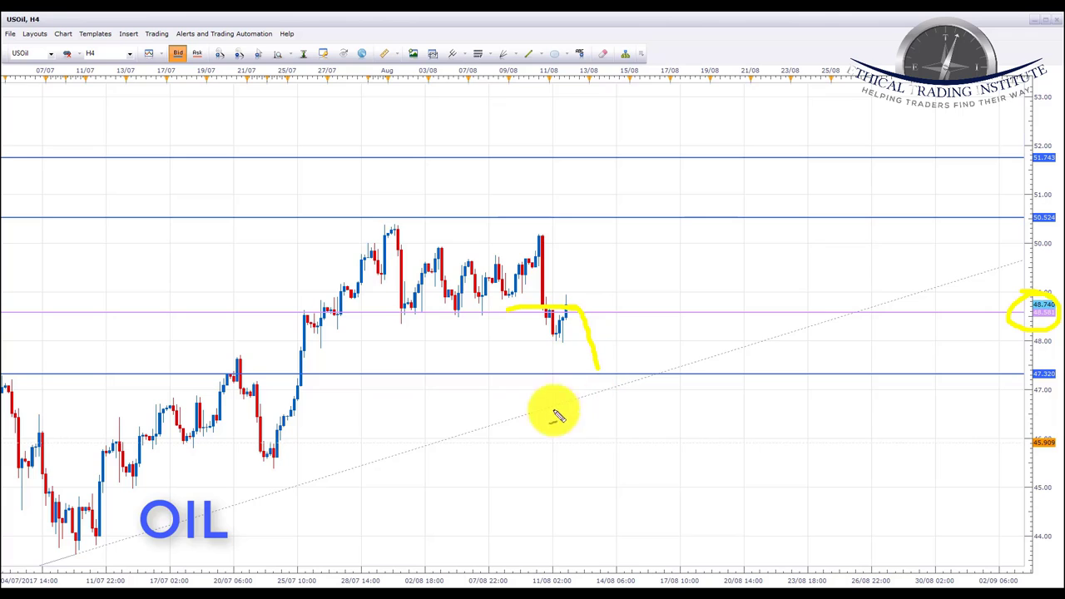
{"action": "left_click_drag", "start_coordinate": [474, 435], "coordinate": [671, 374]}
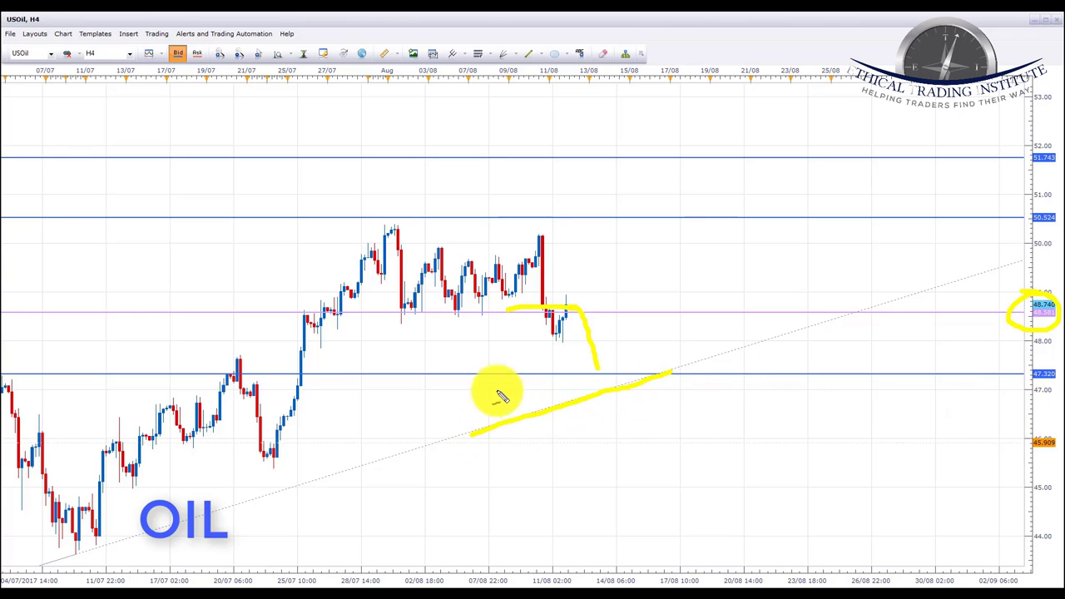
{"action": "mouse_move", "coordinate": [598, 356]}
{"action": "left_mouse_down"}
{"action": "mouse_move", "coordinate": [509, 374]}
{"action": "mouse_move", "coordinate": [593, 393]}
{"action": "mouse_move", "coordinate": [581, 360]}
{"action": "left_mouse_up"}
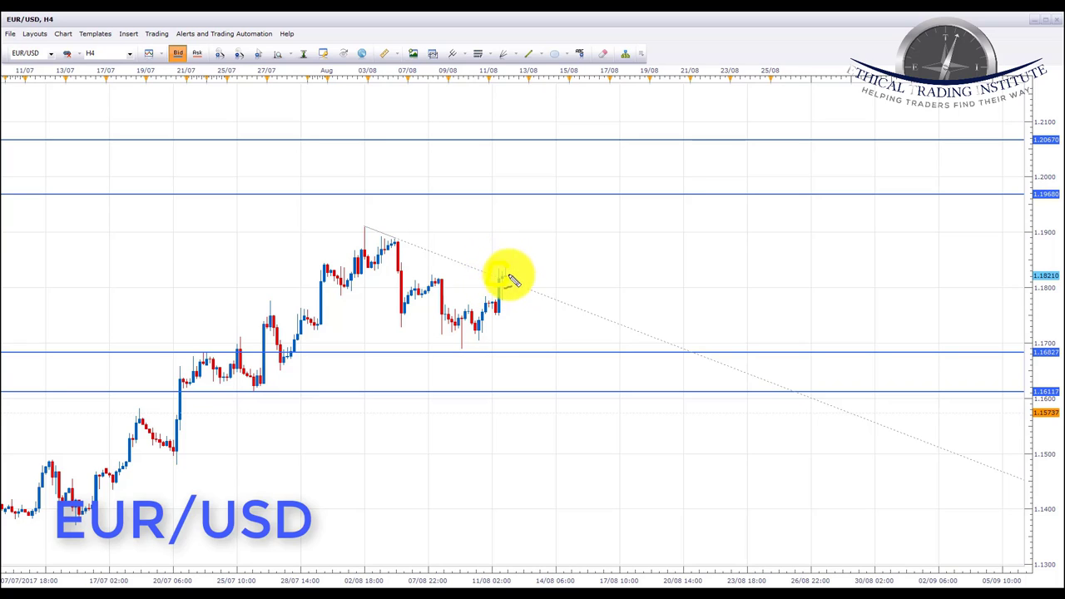
Trace the EUR/USD rise and early-August pullback, add a downward arrow above the late-July rally, and clear the ink.
{"action": "mouse_move", "coordinate": [139, 442]}
{"action": "left_mouse_down"}
{"action": "mouse_move", "coordinate": [312, 307]}
{"action": "mouse_move", "coordinate": [363, 247]}
{"action": "mouse_move", "coordinate": [478, 330]}
{"action": "left_mouse_up"}
{"action": "left_click_drag", "start_coordinate": [229, 158], "coordinate": [244, 284]}
{"action": "mouse_move", "coordinate": [223, 267]}
{"action": "left_mouse_down"}
{"action": "mouse_move", "coordinate": [231, 290]}
{"action": "mouse_move", "coordinate": [268, 268]}
{"action": "left_mouse_up"}
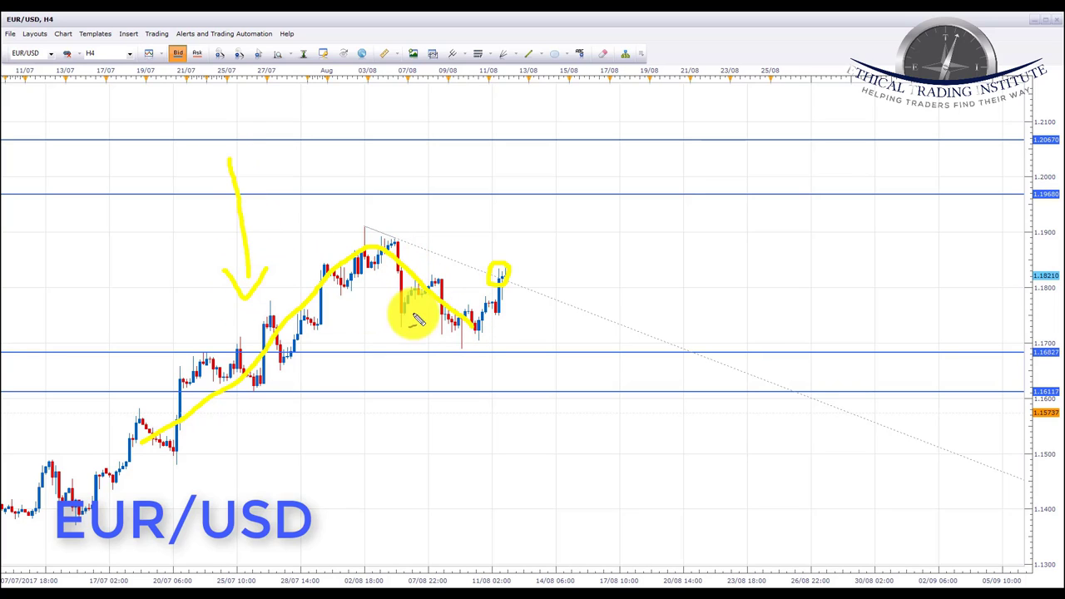
{"action": "key", "text": "Escape"}
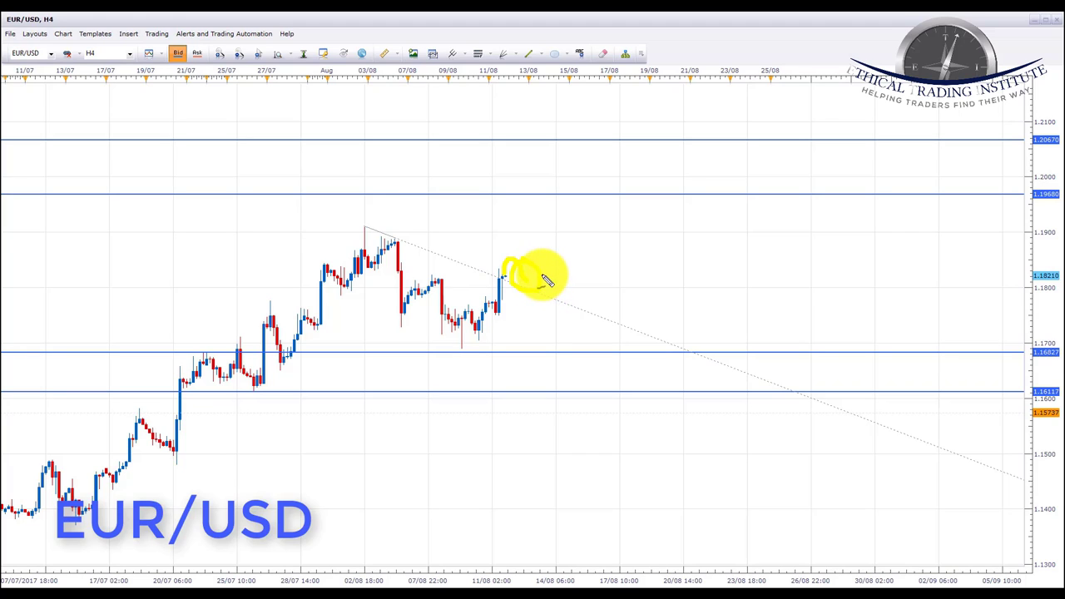
Mark a EUR/USD retest of the broken trendline, draw upward arrows to the circled 1.19680 and 1.20670 levels, and clear the ink.
{"action": "left_click_drag", "start_coordinate": [619, 264], "coordinate": [545, 284]}
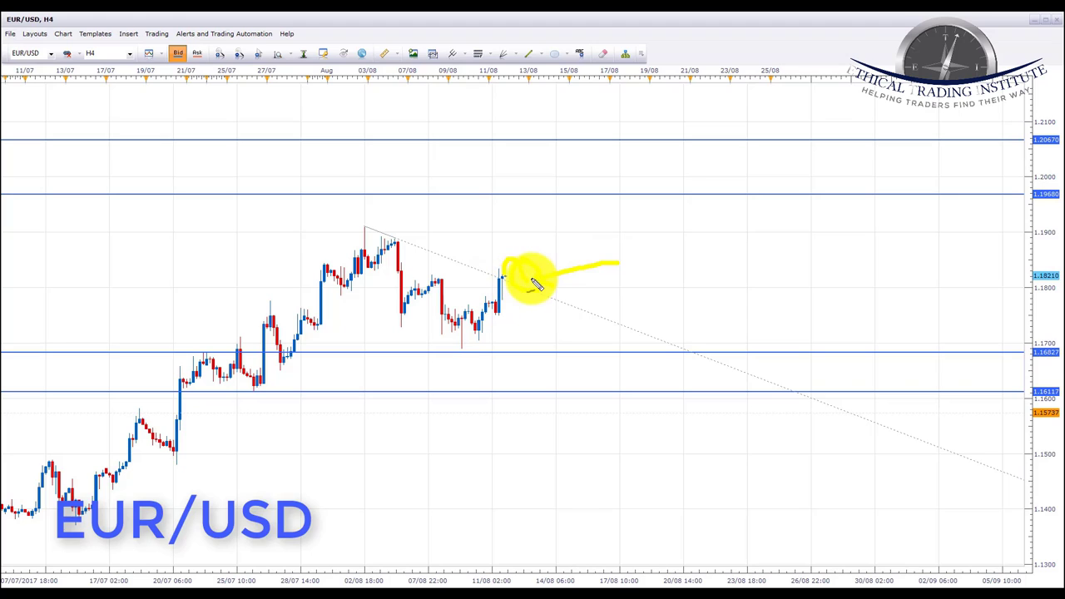
{"action": "mouse_move", "coordinate": [548, 281]}
{"action": "left_mouse_down"}
{"action": "mouse_move", "coordinate": [575, 202]}
{"action": "mouse_move", "coordinate": [578, 214]}
{"action": "left_mouse_up"}
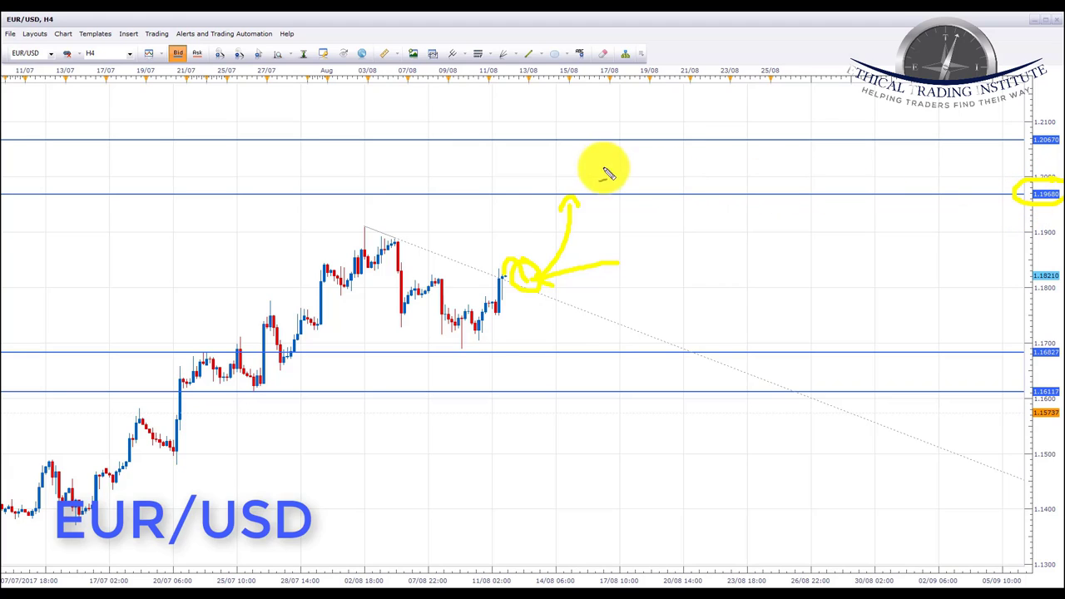
{"action": "left_click_drag", "start_coordinate": [587, 185], "coordinate": [619, 159]}
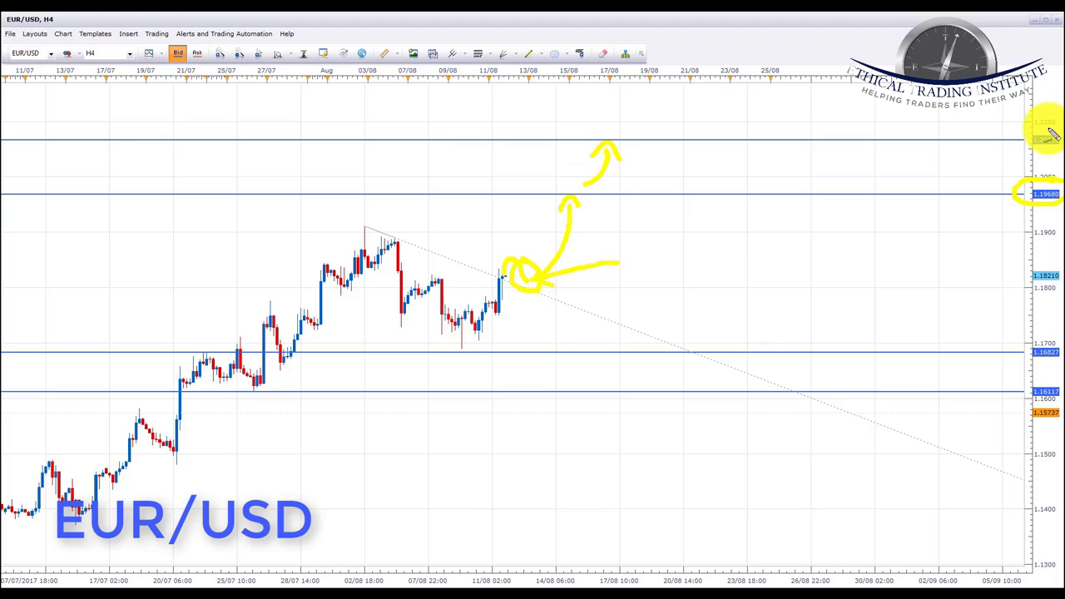
{"action": "mouse_move", "coordinate": [1034, 129]}
{"action": "left_mouse_down"}
{"action": "mouse_move", "coordinate": [1026, 157]}
{"action": "mouse_move", "coordinate": [1051, 117]}
{"action": "mouse_move", "coordinate": [1014, 129]}
{"action": "left_mouse_up"}
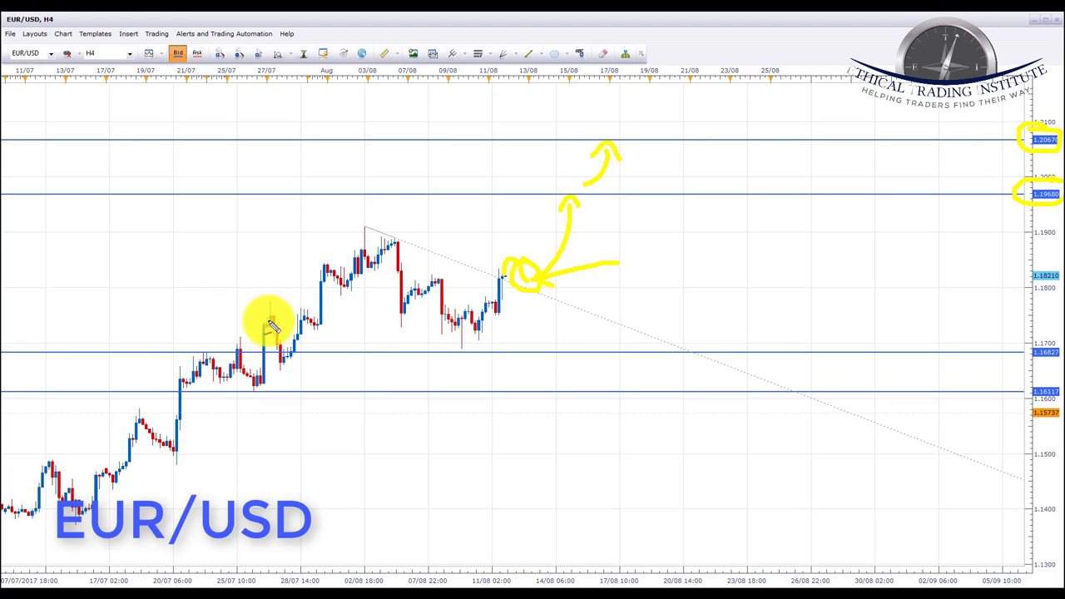
{"action": "key", "text": "Escape"}
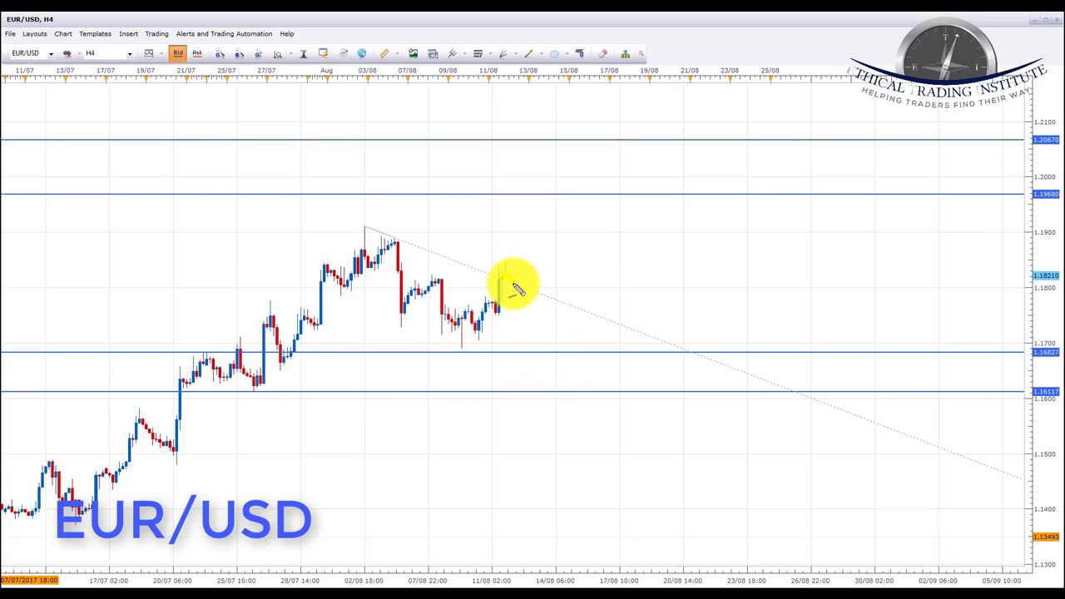
Sketch a EUR/USD drop from the trendline, and circle and underline the support levels 1.16827 and 1.16117.
{"action": "left_click_drag", "start_coordinate": [503, 275], "coordinate": [519, 309]}
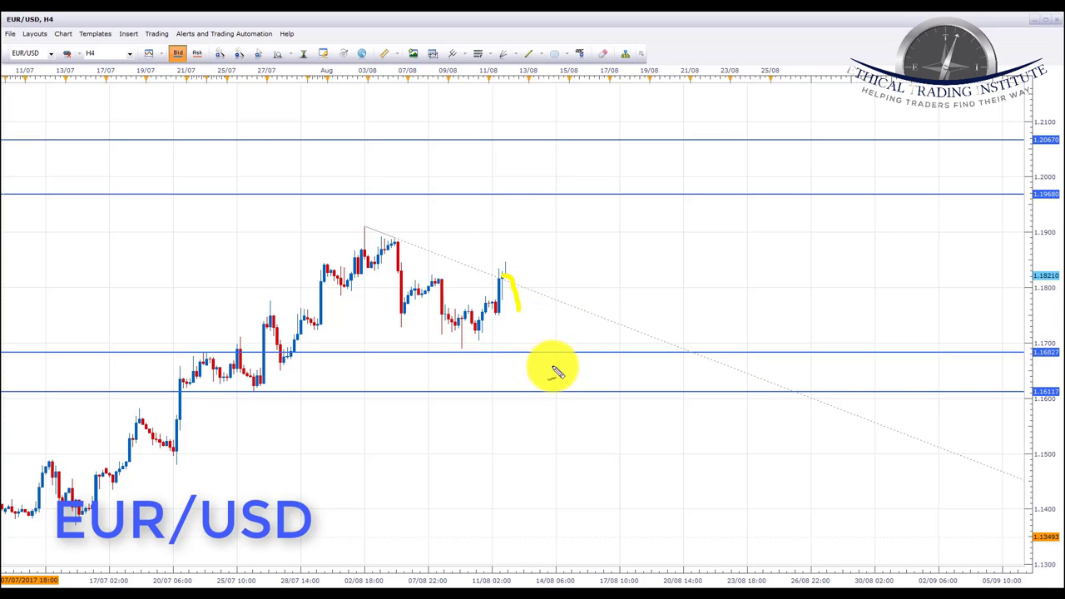
{"action": "mouse_move", "coordinate": [1045, 340]}
{"action": "left_mouse_down"}
{"action": "mouse_move", "coordinate": [1018, 353]}
{"action": "mouse_move", "coordinate": [1041, 376]}
{"action": "left_mouse_up"}
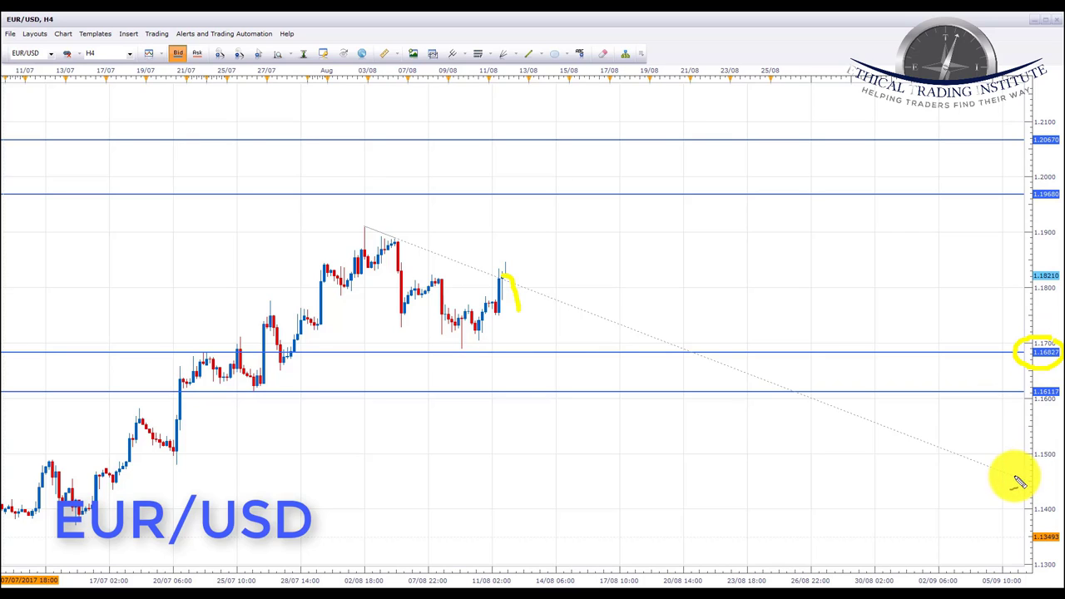
{"action": "mouse_move", "coordinate": [1042, 384]}
{"action": "left_mouse_down"}
{"action": "mouse_move", "coordinate": [1027, 395]}
{"action": "mouse_move", "coordinate": [1056, 406]}
{"action": "mouse_move", "coordinate": [1042, 383]}
{"action": "left_mouse_up"}
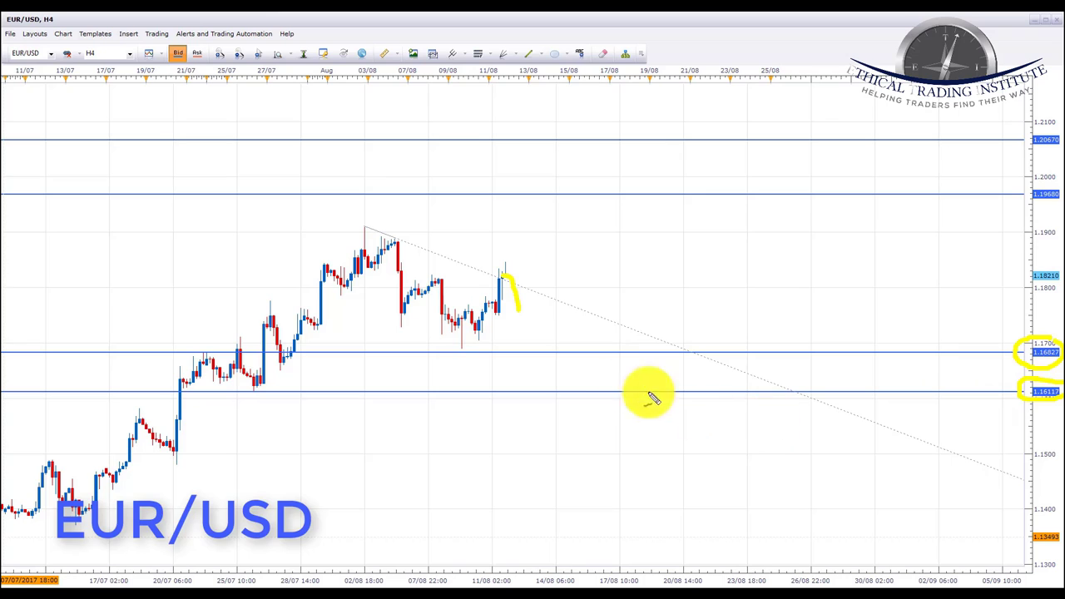
{"action": "left_click_drag", "start_coordinate": [479, 356], "coordinate": [558, 353]}
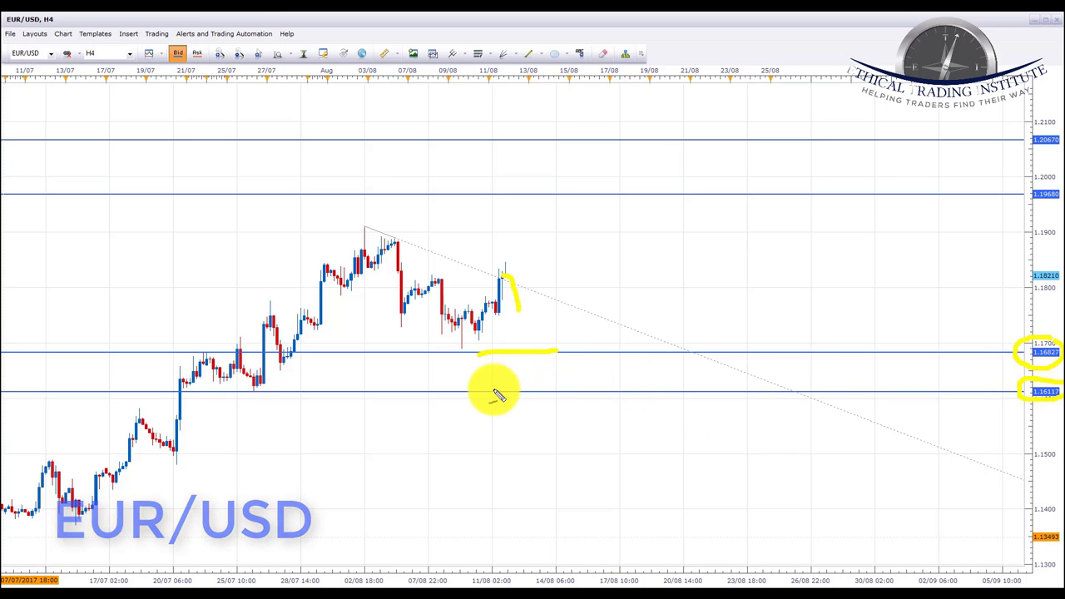
{"action": "left_click_drag", "start_coordinate": [491, 390], "coordinate": [568, 391]}
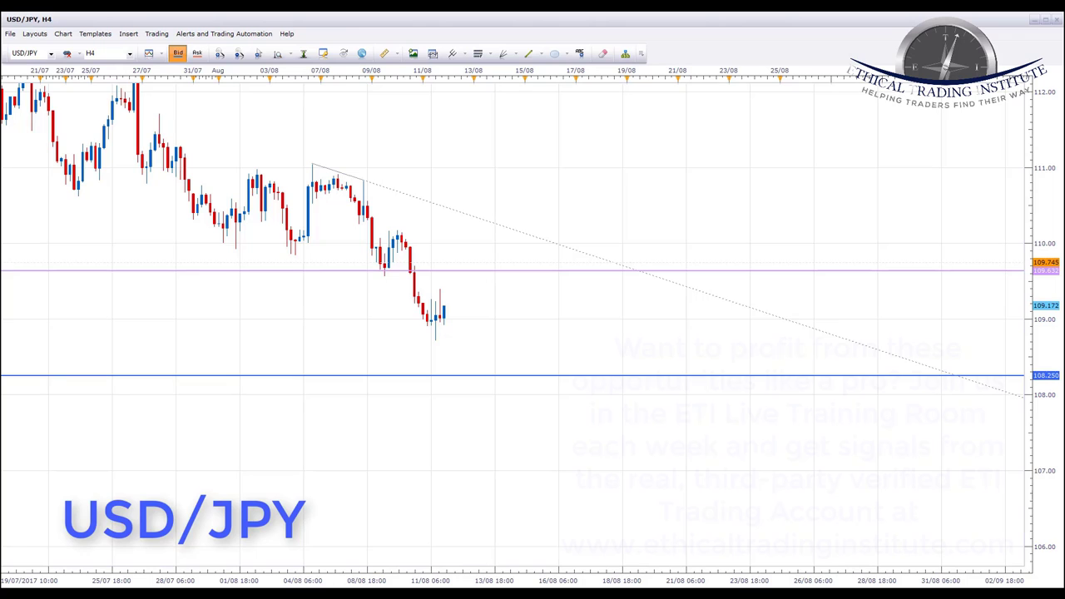
Trace the USD/JPY decline, circle the 108.250 support, sketch a pullback toward the 109.632 zone, and clear the ink.
{"action": "left_click_drag", "start_coordinate": [331, 191], "coordinate": [430, 326]}
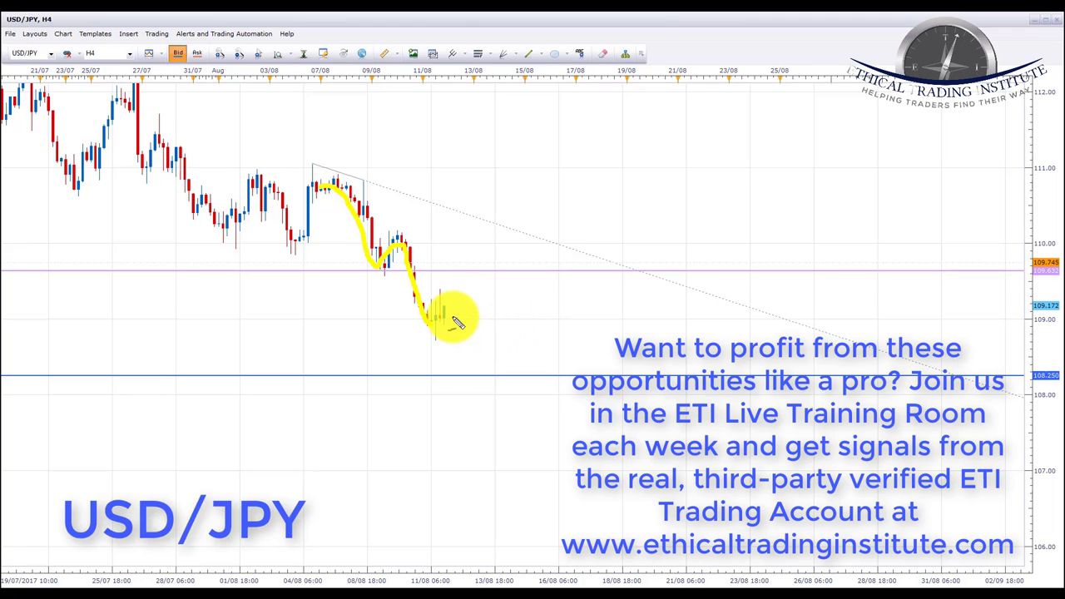
{"action": "mouse_move", "coordinate": [1032, 365]}
{"action": "left_mouse_down"}
{"action": "mouse_move", "coordinate": [1019, 387]}
{"action": "mouse_move", "coordinate": [1040, 375]}
{"action": "left_mouse_up"}
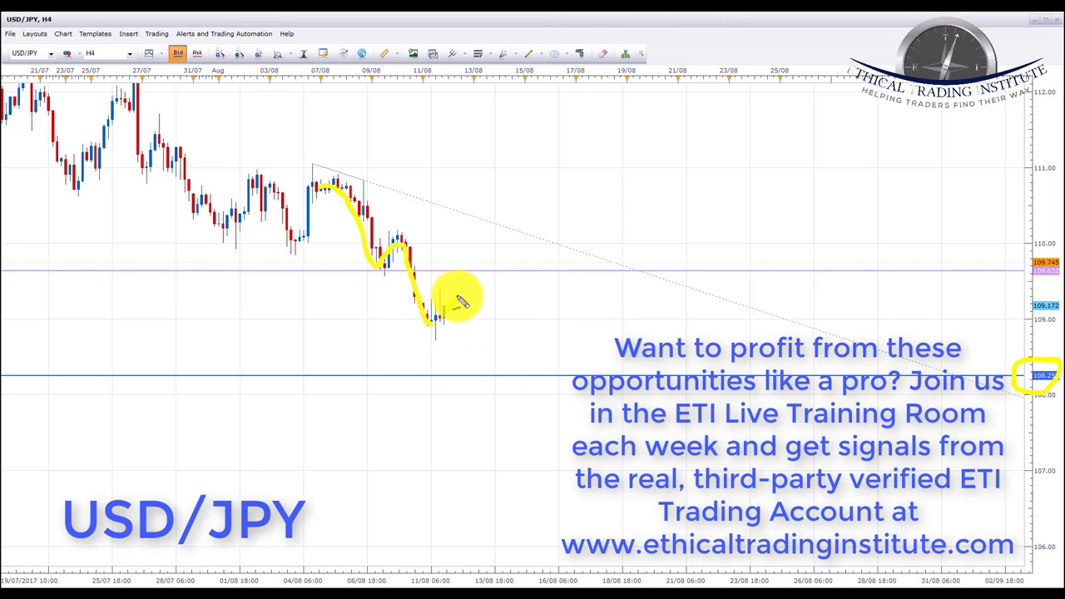
{"action": "mouse_move", "coordinate": [446, 315]}
{"action": "left_mouse_down"}
{"action": "mouse_move", "coordinate": [462, 285]}
{"action": "mouse_move", "coordinate": [419, 265]}
{"action": "mouse_move", "coordinate": [457, 278]}
{"action": "mouse_move", "coordinate": [464, 266]}
{"action": "mouse_move", "coordinate": [369, 266]}
{"action": "mouse_move", "coordinate": [439, 281]}
{"action": "left_mouse_up"}
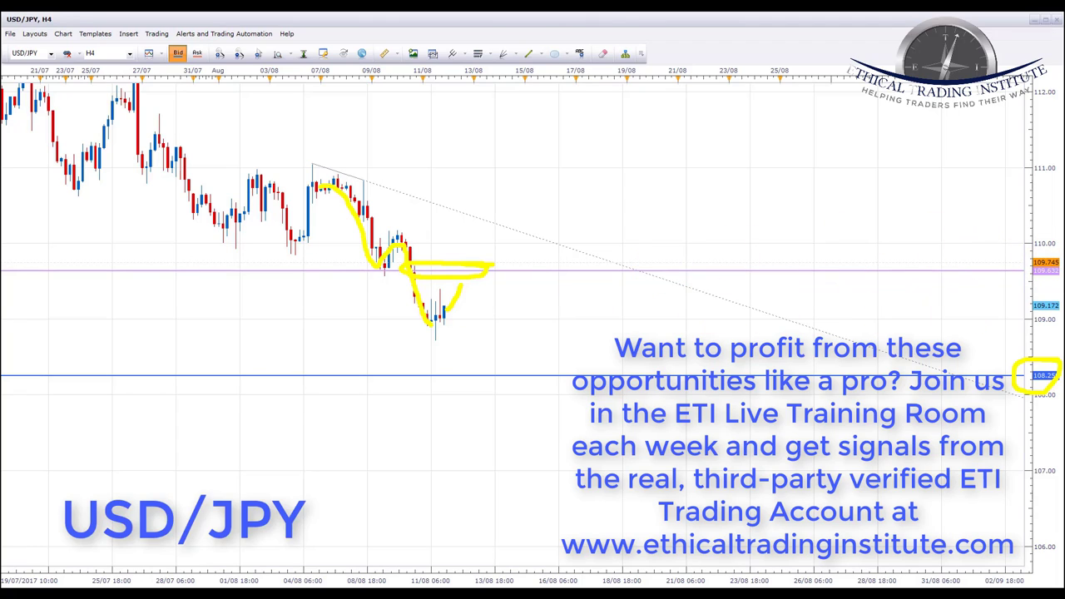
{"action": "key", "text": "Escape"}
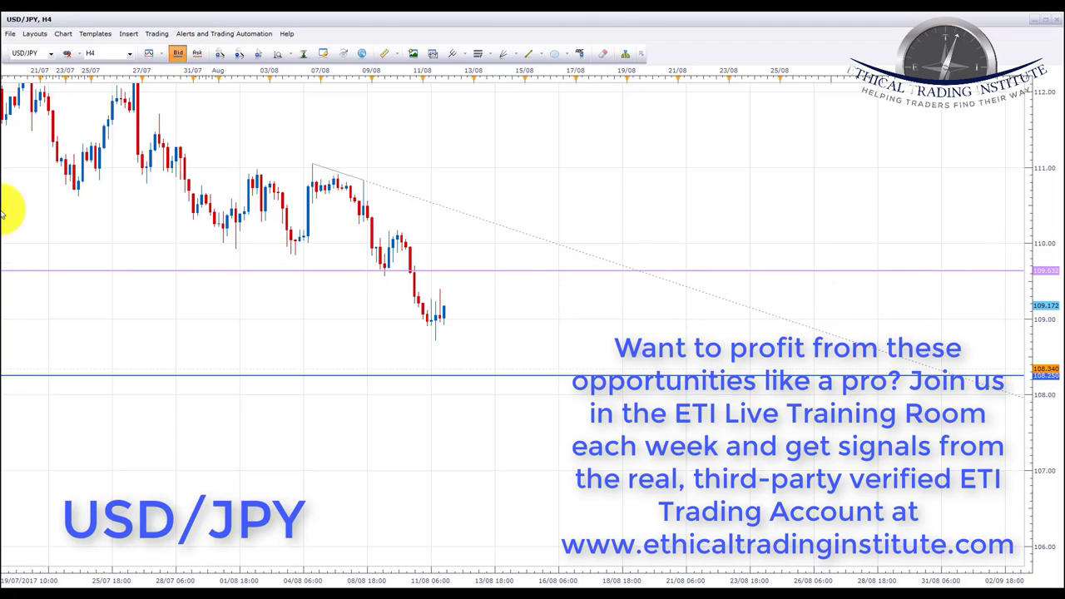
Circle the USD/JPY retest zone at 109.632, sketch a drop from it to the 108.250 support, and circle that level's price.
{"action": "mouse_move", "coordinate": [487, 268]}
{"action": "left_mouse_down"}
{"action": "mouse_move", "coordinate": [414, 268]}
{"action": "mouse_move", "coordinate": [400, 286]}
{"action": "mouse_move", "coordinate": [495, 277]}
{"action": "left_mouse_up"}
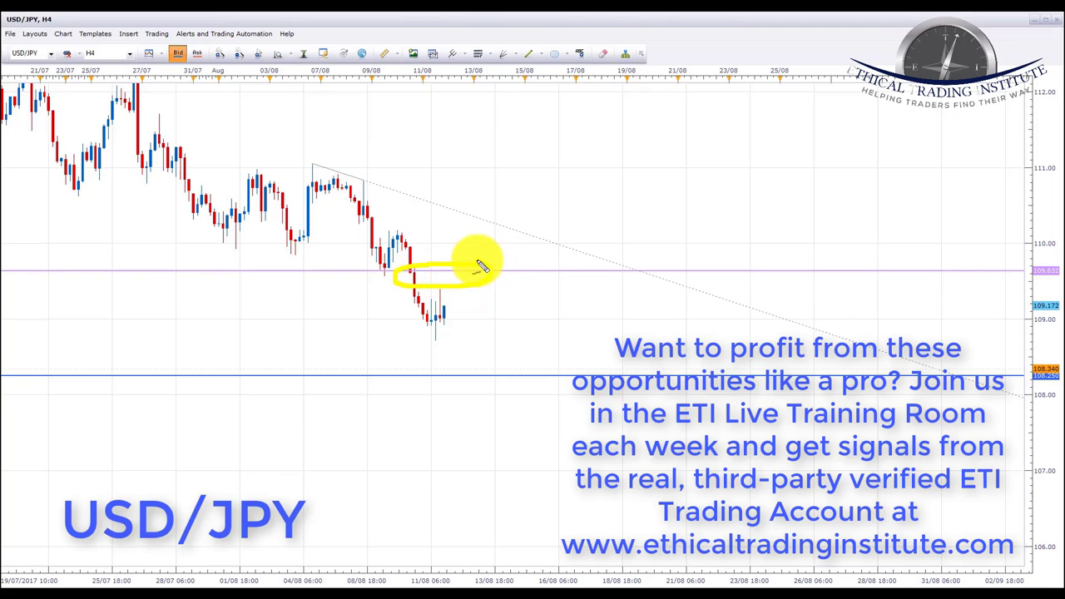
{"action": "left_click_drag", "start_coordinate": [481, 290], "coordinate": [524, 380]}
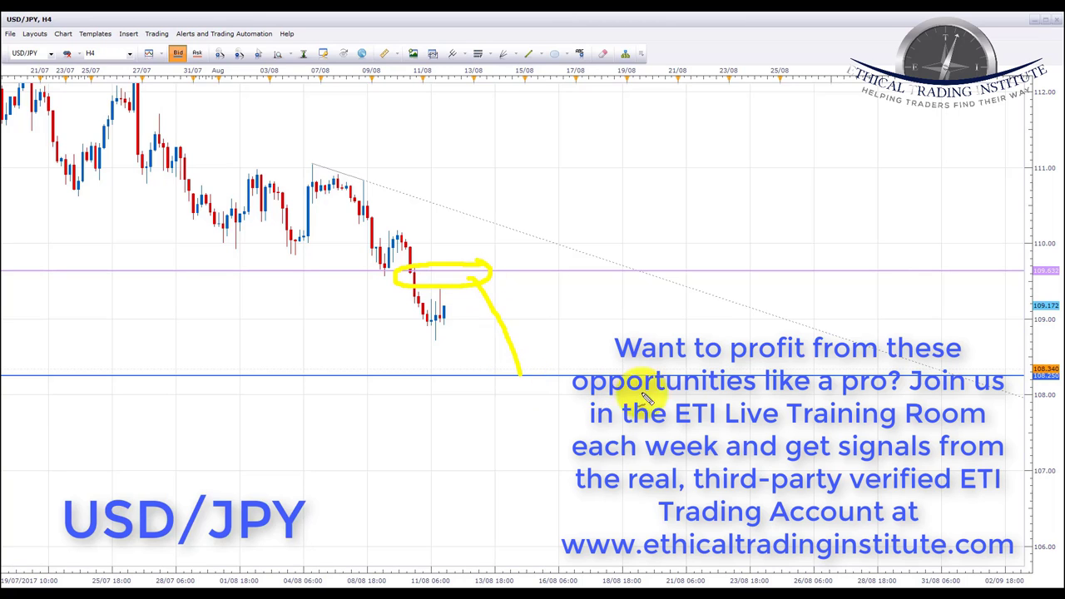
{"action": "left_click_drag", "start_coordinate": [1028, 362], "coordinate": [1055, 393]}
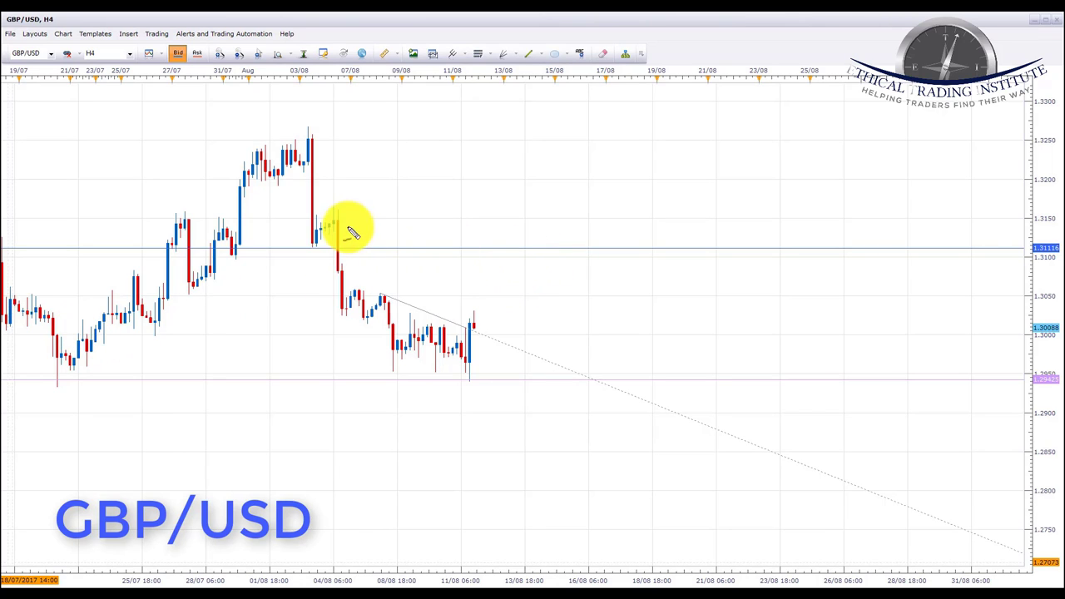
Trace the early-August GBP/USD decline, circle the 1.29425 support price, and mark the latest bounce up from that level.
{"action": "mouse_move", "coordinate": [311, 196]}
{"action": "left_mouse_down"}
{"action": "mouse_move", "coordinate": [314, 233]}
{"action": "mouse_move", "coordinate": [328, 227]}
{"action": "mouse_move", "coordinate": [350, 303]}
{"action": "mouse_move", "coordinate": [375, 303]}
{"action": "mouse_move", "coordinate": [389, 357]}
{"action": "mouse_move", "coordinate": [427, 349]}
{"action": "mouse_move", "coordinate": [465, 370]}
{"action": "left_mouse_up"}
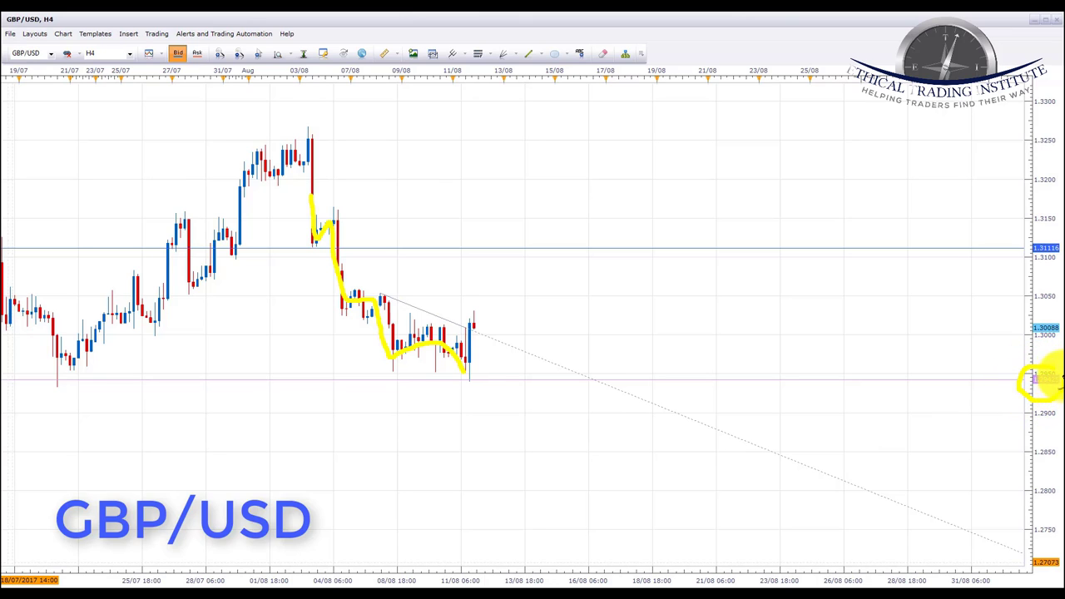
{"action": "left_click_drag", "start_coordinate": [1059, 379], "coordinate": [1055, 373]}
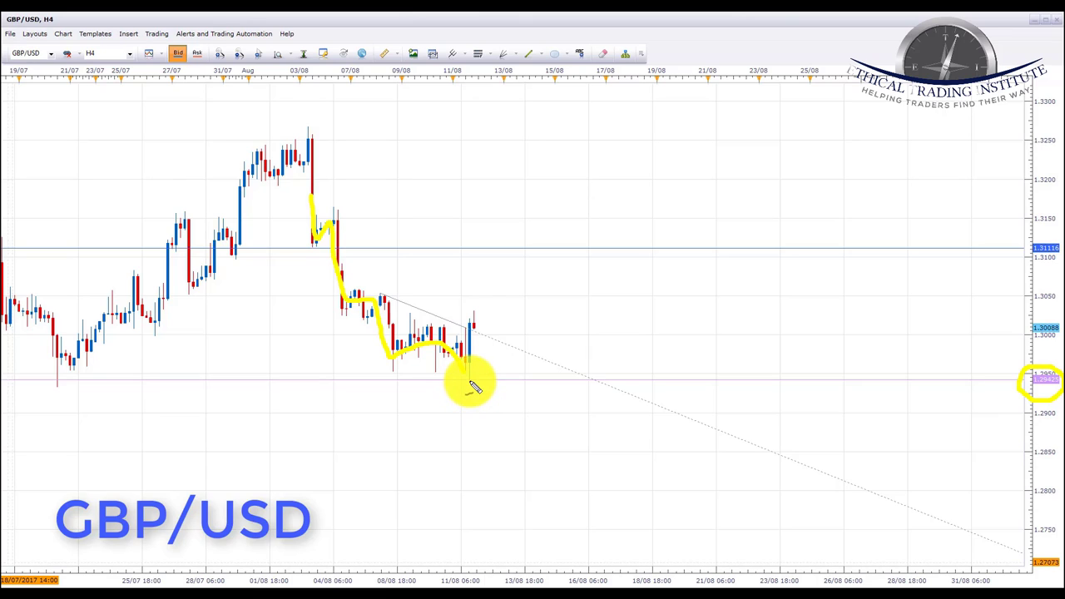
{"action": "left_click_drag", "start_coordinate": [470, 385], "coordinate": [472, 328]}
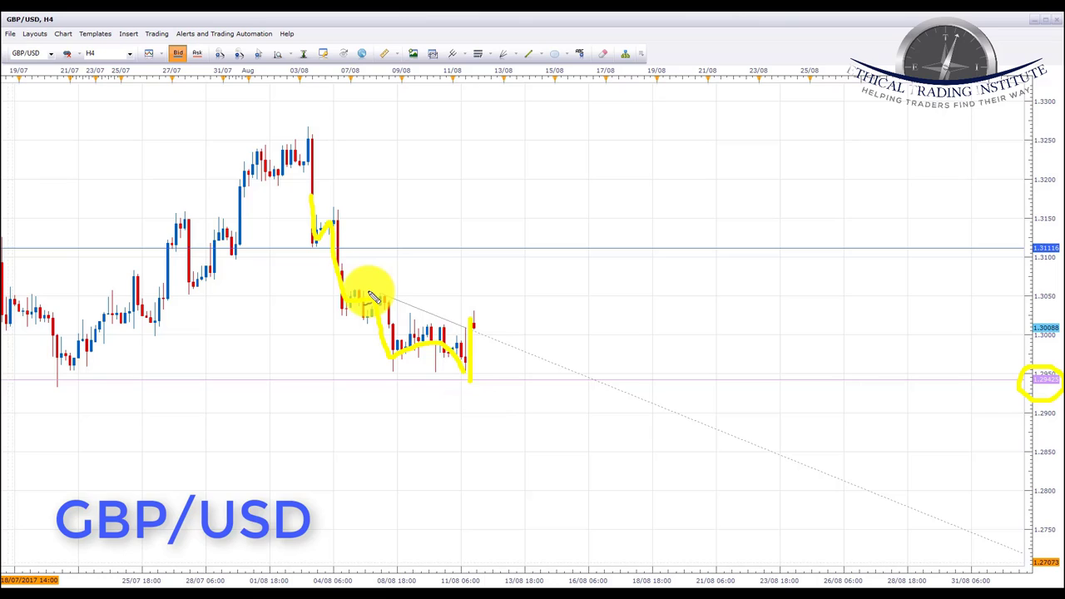
Trace the GBP/USD descending trendline, clear the ink, and sketch an upward arrow from the breakout to the 1.31116 level.
{"action": "left_click_drag", "start_coordinate": [366, 293], "coordinate": [610, 391]}
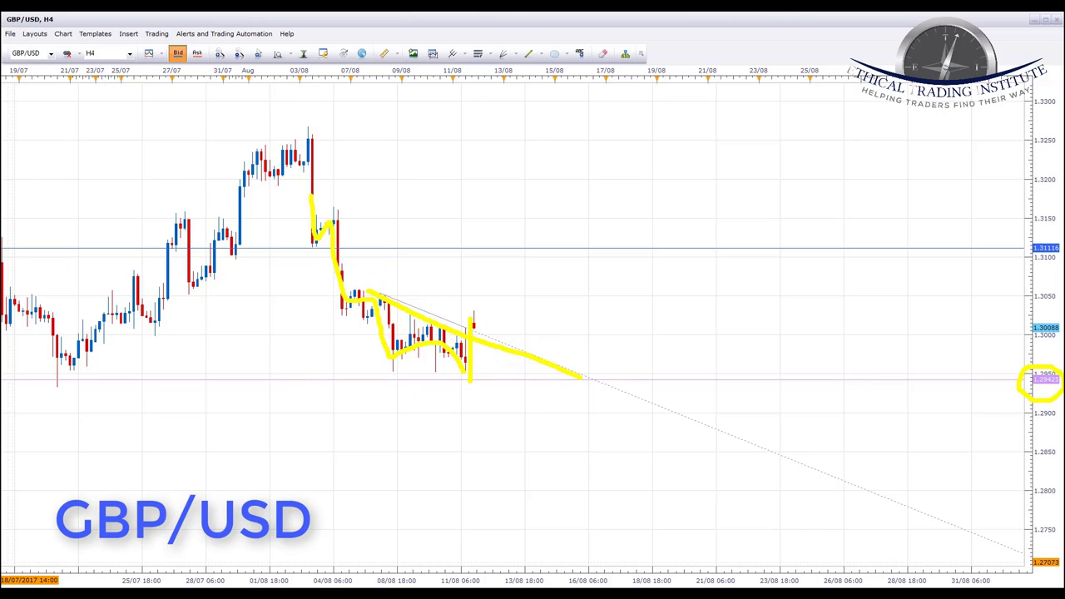
{"action": "key", "text": "Escape"}
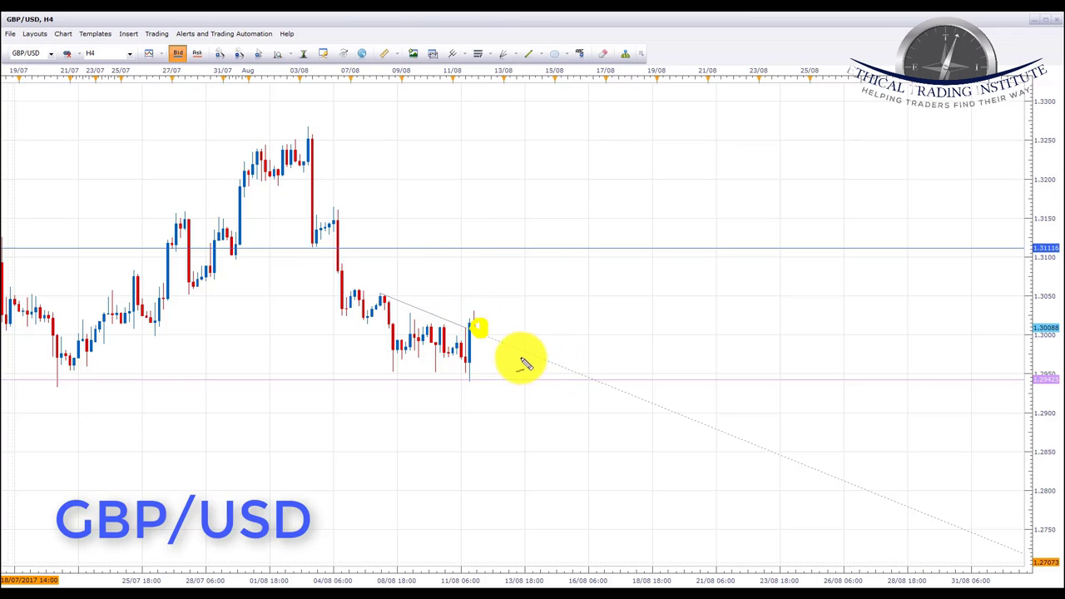
{"action": "mouse_move", "coordinate": [479, 328]}
{"action": "left_mouse_down"}
{"action": "mouse_move", "coordinate": [527, 305]}
{"action": "mouse_move", "coordinate": [545, 266]}
{"action": "mouse_move", "coordinate": [528, 248]}
{"action": "mouse_move", "coordinate": [566, 268]}
{"action": "left_mouse_up"}
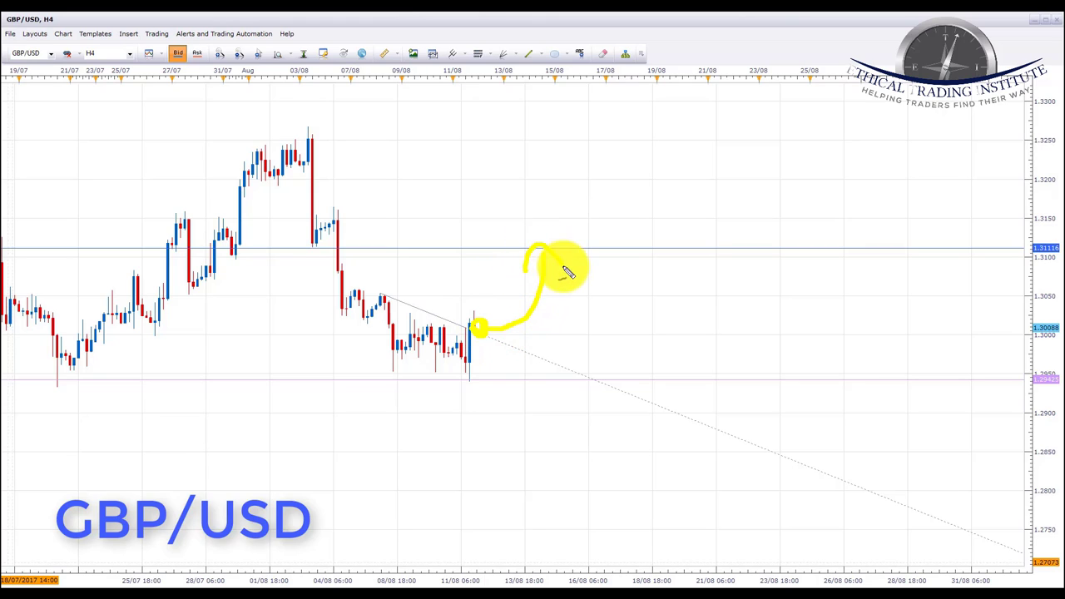
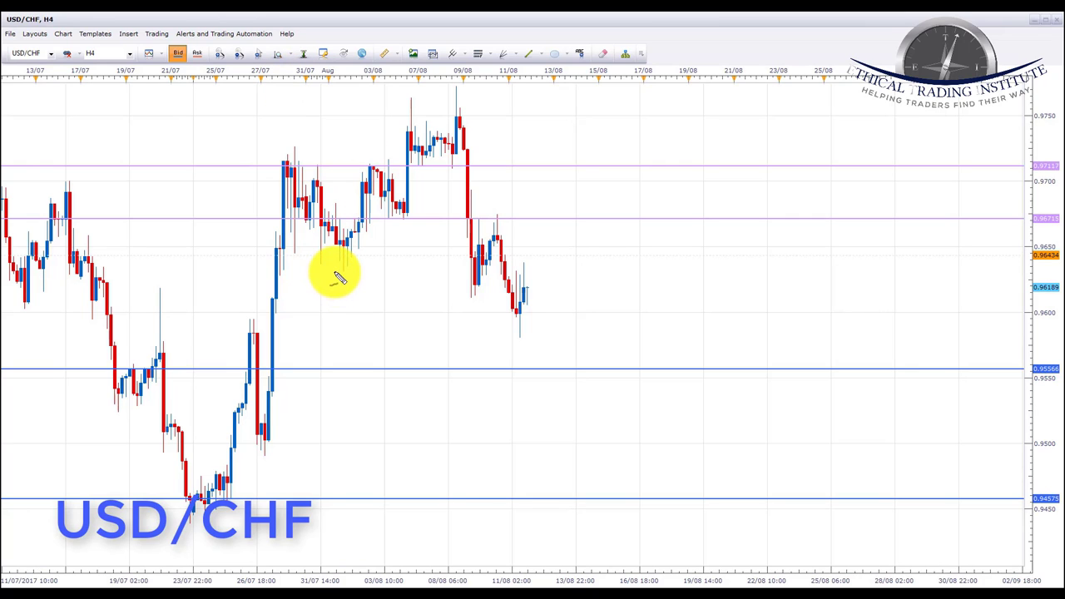
Trace the early-August USD/CHF rise and its rising trendline, add an arrow pointing at the break, and clear the ink.
{"action": "mouse_move", "coordinate": [342, 260]}
{"action": "left_mouse_down"}
{"action": "mouse_move", "coordinate": [412, 142]}
{"action": "mouse_move", "coordinate": [446, 148]}
{"action": "mouse_move", "coordinate": [466, 97]}
{"action": "left_mouse_up"}
{"action": "mouse_move", "coordinate": [573, 94]}
{"action": "left_mouse_down"}
{"action": "mouse_move", "coordinate": [514, 143]}
{"action": "mouse_move", "coordinate": [488, 138]}
{"action": "mouse_move", "coordinate": [481, 152]}
{"action": "mouse_move", "coordinate": [537, 164]}
{"action": "left_mouse_up"}
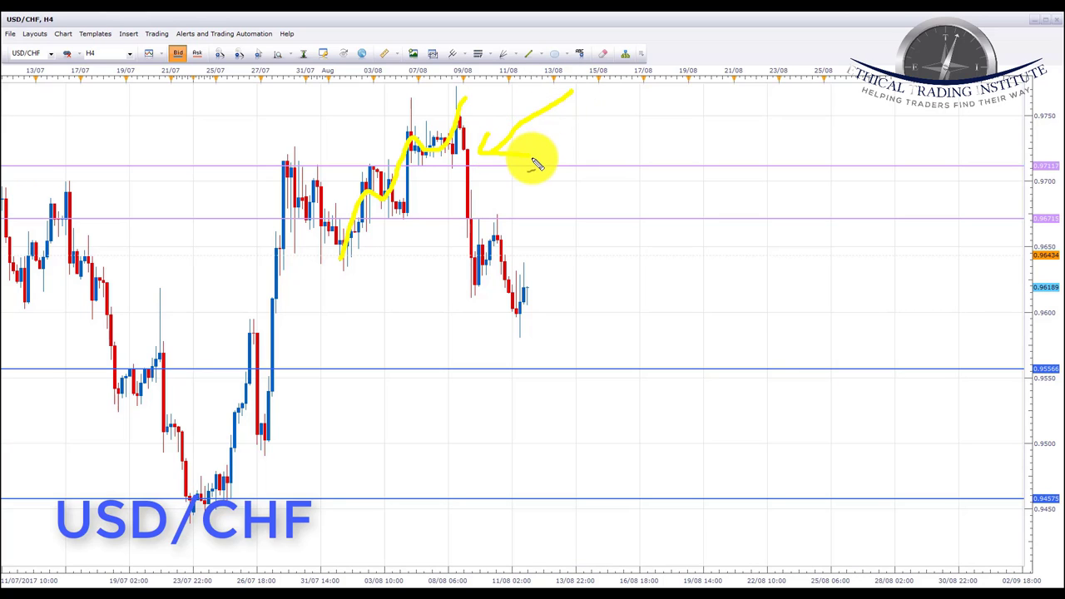
{"action": "mouse_move", "coordinate": [329, 283]}
{"action": "left_mouse_down"}
{"action": "mouse_move", "coordinate": [413, 218]}
{"action": "mouse_move", "coordinate": [535, 93]}
{"action": "left_mouse_up"}
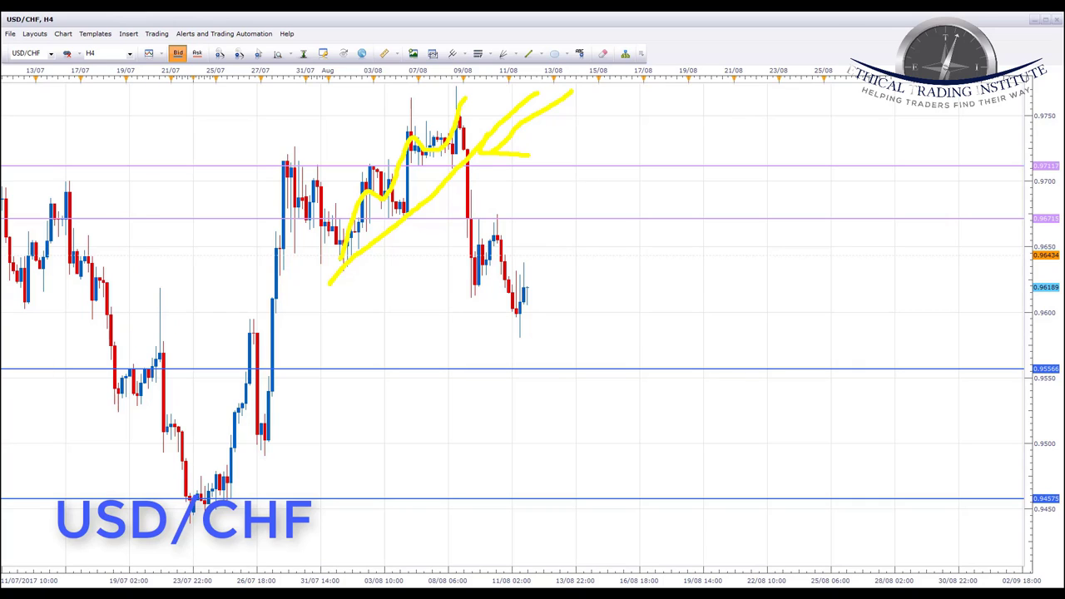
{"action": "key", "text": "Escape"}
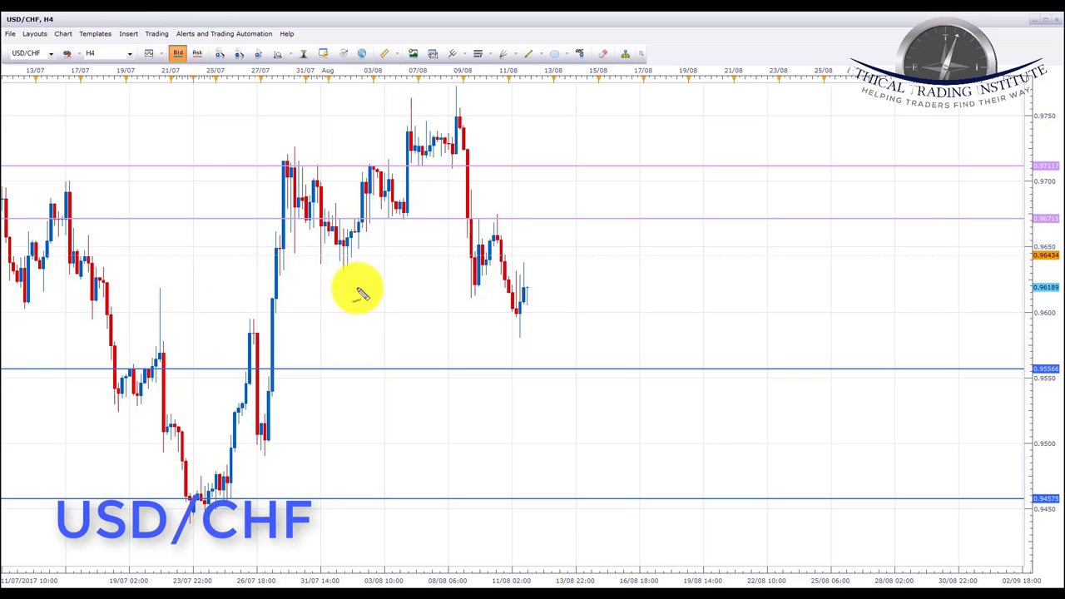
Point an arrow at the USD/CHF decline, circle and underline the support levels 0.95566 and 0.94575, and clear the ink.
{"action": "mouse_move", "coordinate": [624, 108]}
{"action": "left_mouse_down"}
{"action": "mouse_move", "coordinate": [500, 180]}
{"action": "mouse_move", "coordinate": [520, 177]}
{"action": "left_mouse_up"}
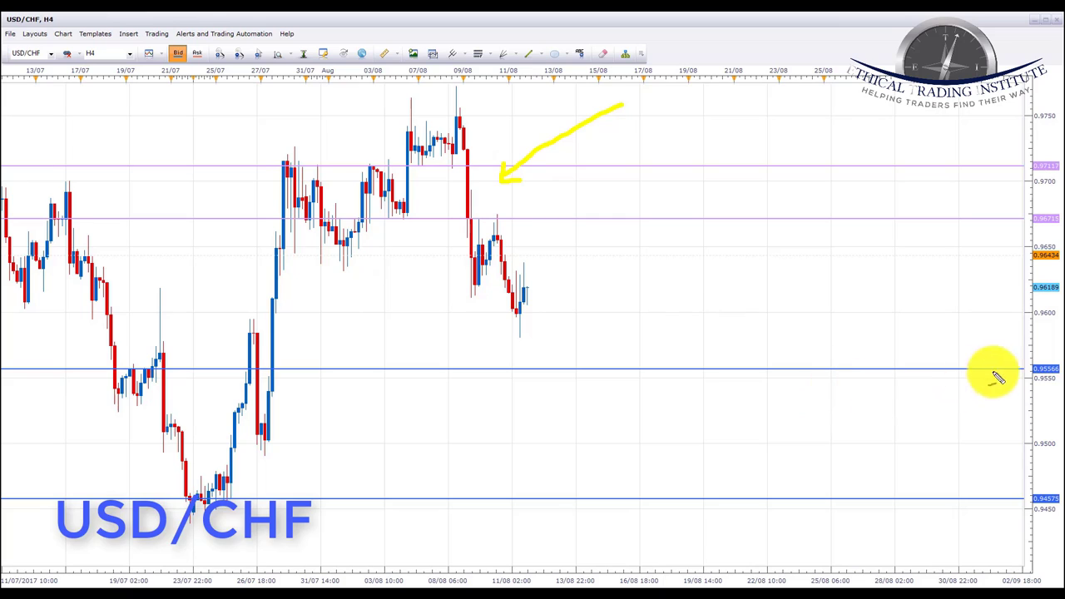
{"action": "left_click_drag", "start_coordinate": [1043, 357], "coordinate": [1015, 381]}
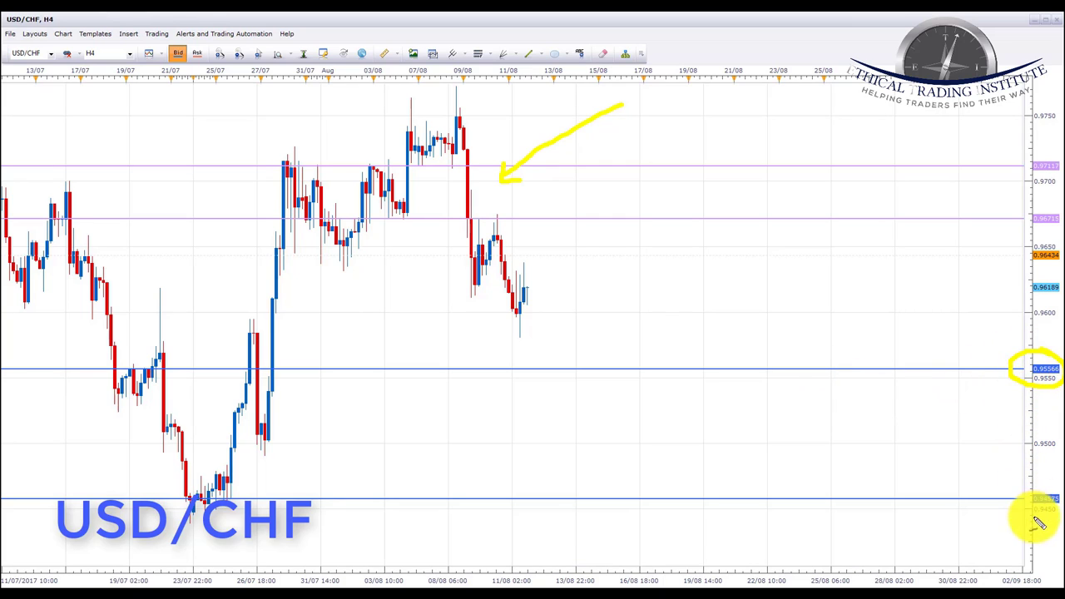
{"action": "mouse_move", "coordinate": [1050, 482]}
{"action": "left_mouse_down"}
{"action": "mouse_move", "coordinate": [1022, 492]}
{"action": "mouse_move", "coordinate": [1053, 521]}
{"action": "left_mouse_up"}
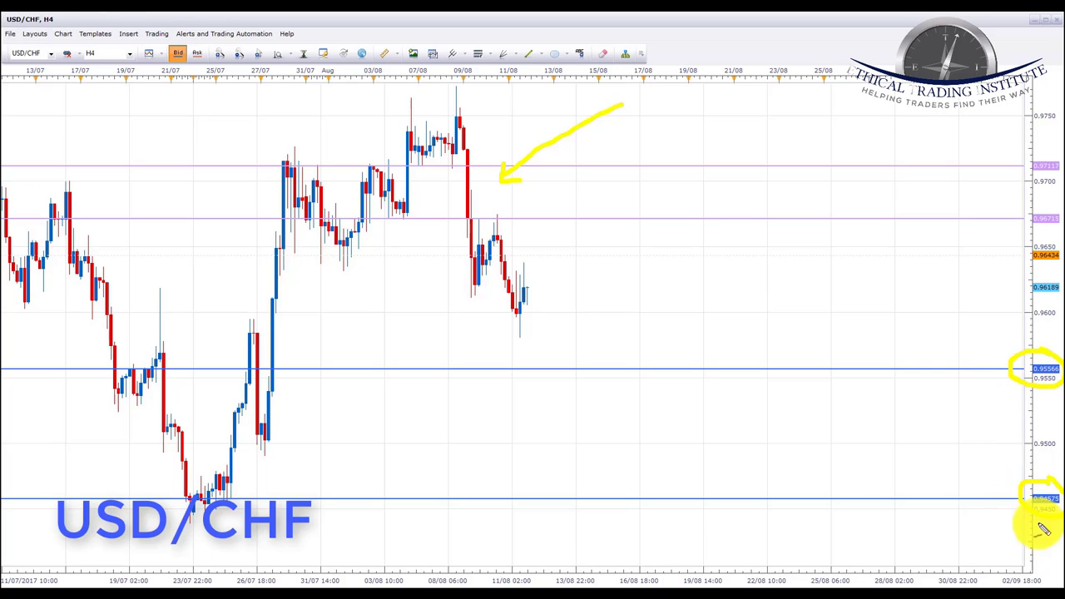
{"action": "left_click_drag", "start_coordinate": [442, 368], "coordinate": [618, 367]}
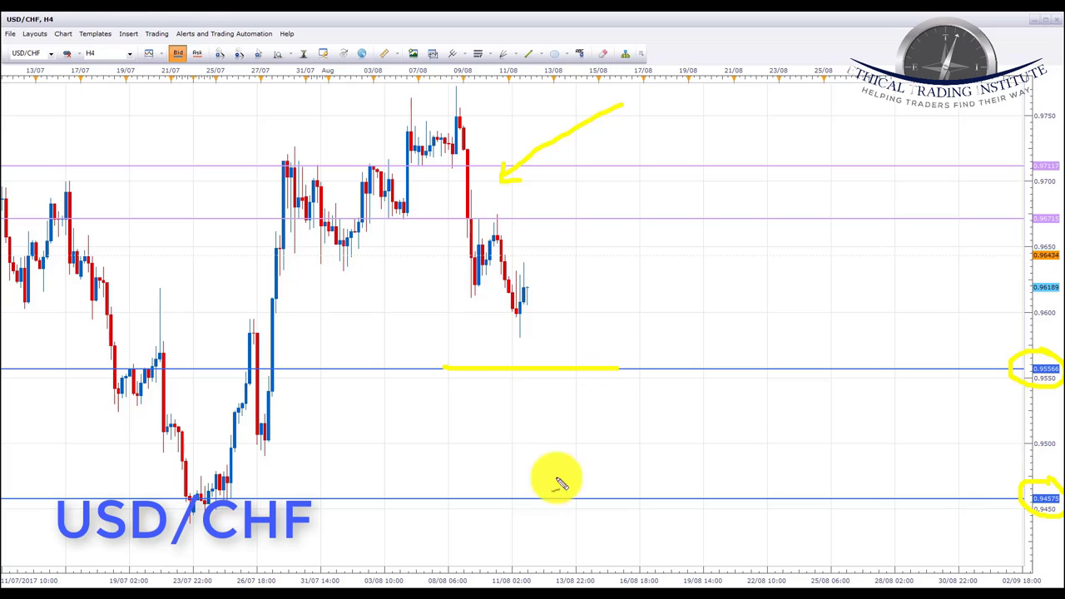
{"action": "left_click_drag", "start_coordinate": [487, 499], "coordinate": [613, 500]}
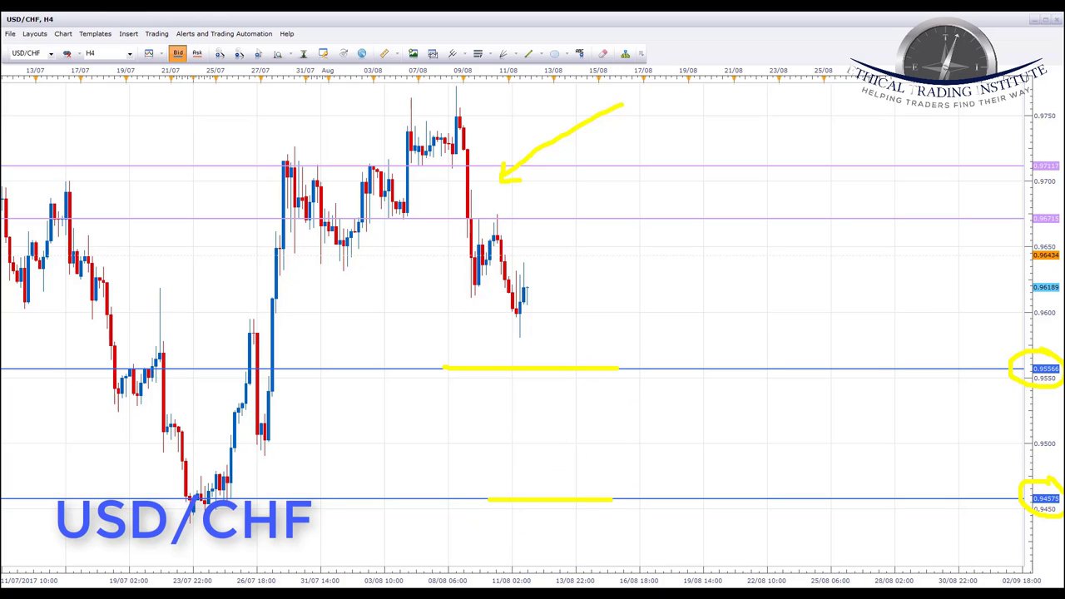
{"action": "key", "text": "Escape"}
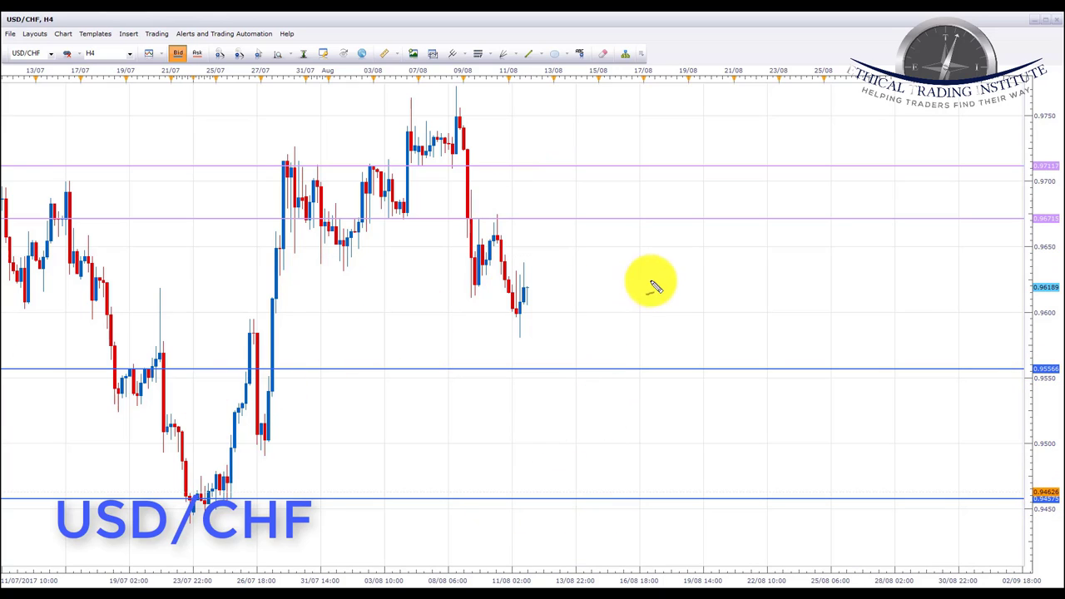
Sketch a USD/CHF pullback from the latest candle toward 0.96715, and underline and circle the resistance levels 0.96715 and 0.97117.
{"action": "left_click_drag", "start_coordinate": [530, 276], "coordinate": [546, 219]}
{"action": "left_click_drag", "start_coordinate": [455, 220], "coordinate": [583, 216]}
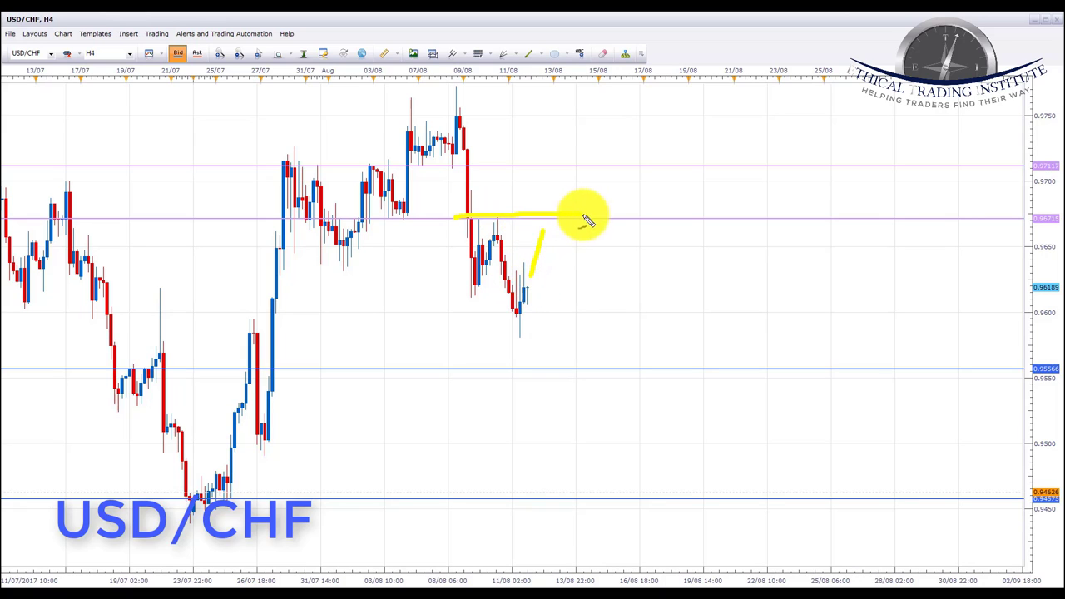
{"action": "left_click_drag", "start_coordinate": [1032, 212], "coordinate": [1047, 241]}
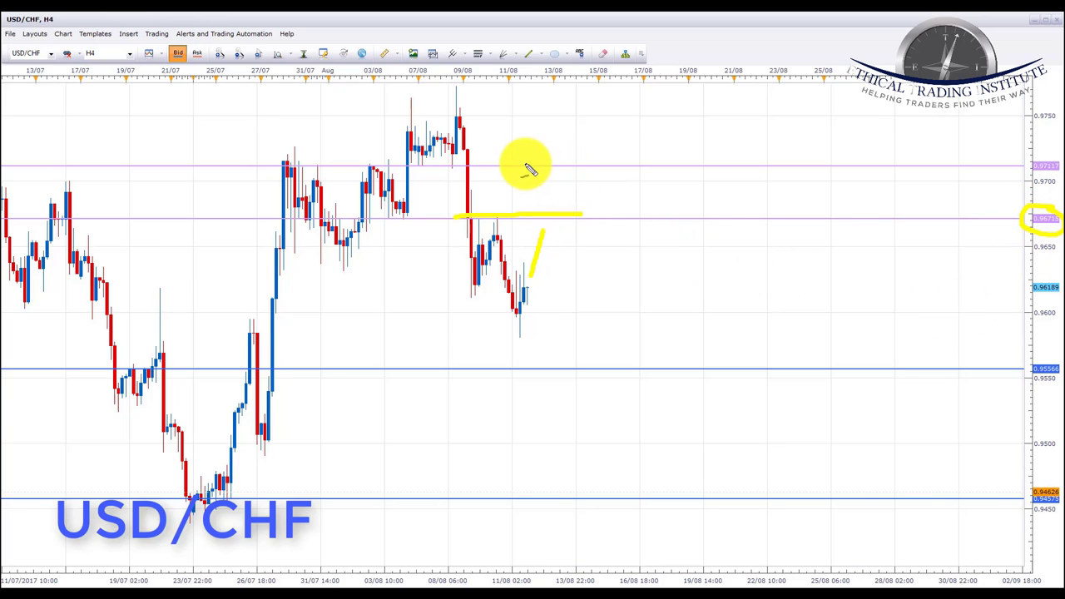
{"action": "left_click_drag", "start_coordinate": [524, 165], "coordinate": [616, 167]}
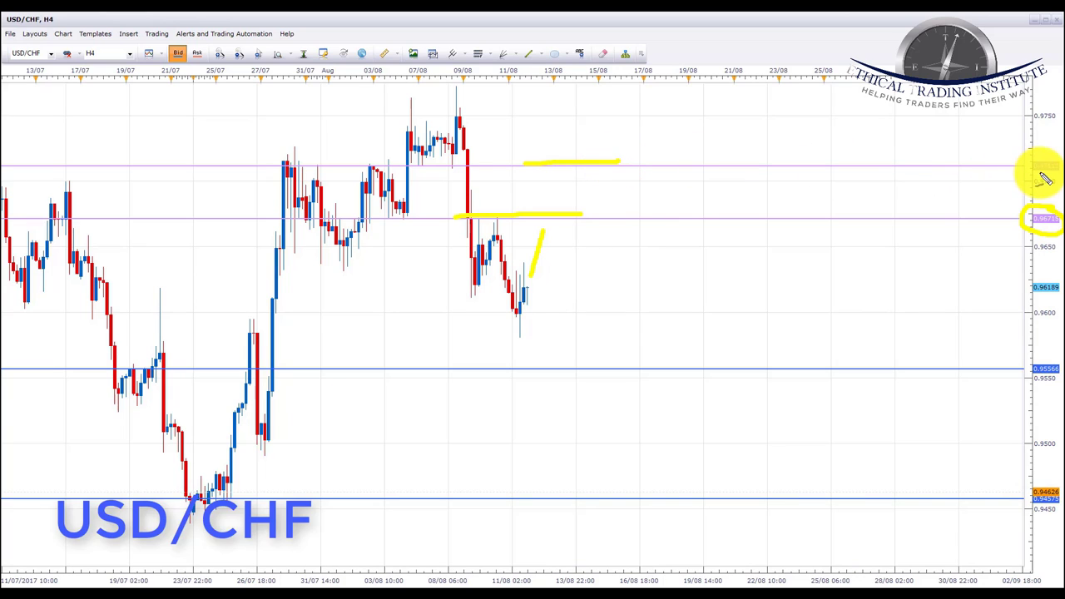
{"action": "left_click_drag", "start_coordinate": [1022, 162], "coordinate": [1053, 187]}
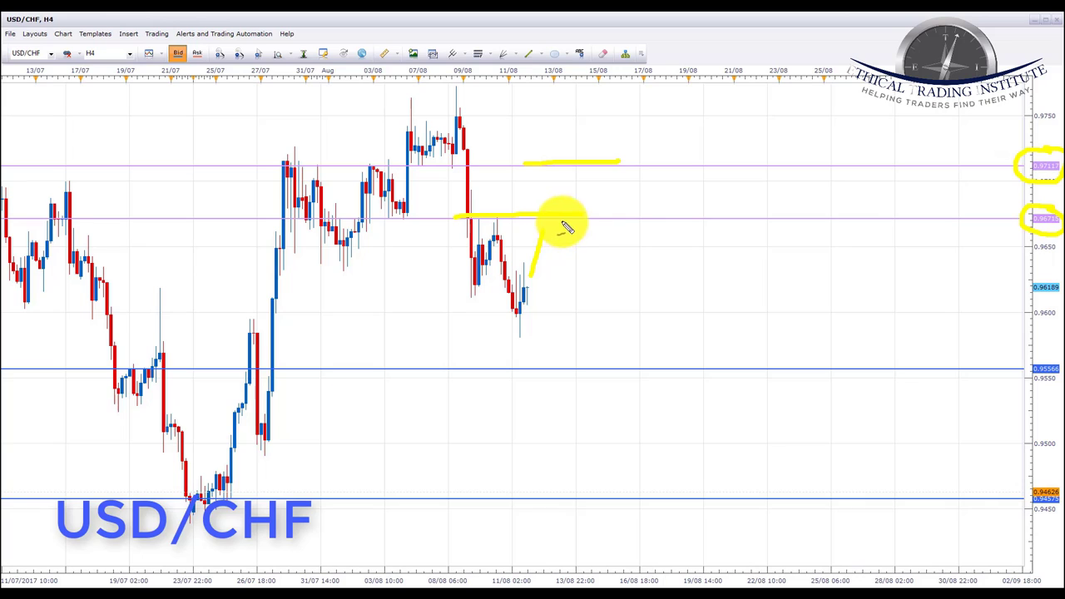
Draw USD/CHF downward arrows from both resistance levels and underline the support targets at 0.95566 and 0.94575.
{"action": "mouse_move", "coordinate": [566, 226]}
{"action": "left_mouse_down"}
{"action": "mouse_move", "coordinate": [611, 361]}
{"action": "mouse_move", "coordinate": [624, 348]}
{"action": "left_mouse_up"}
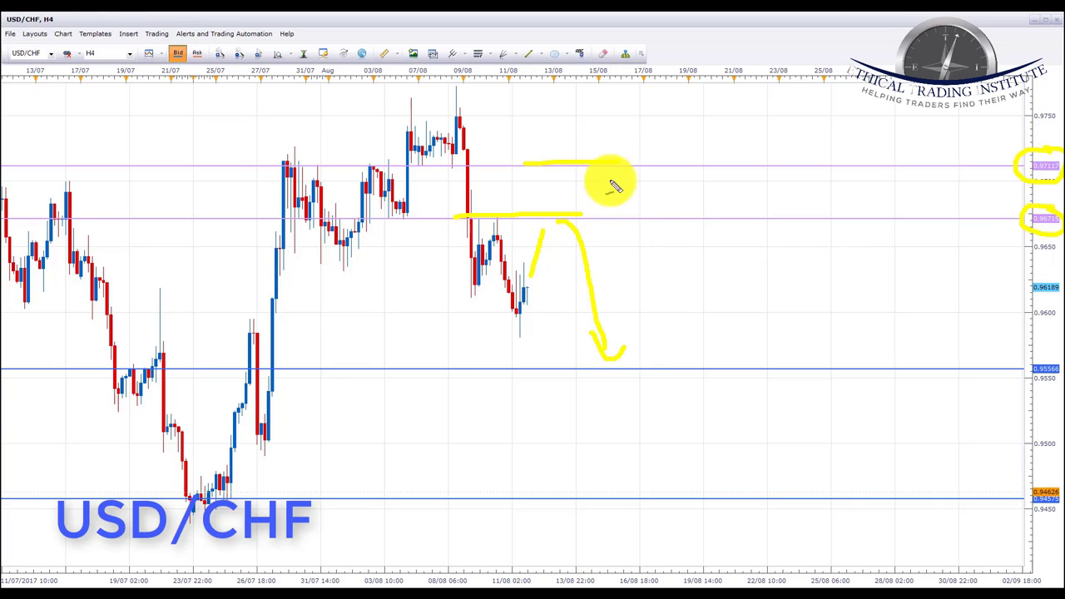
{"action": "mouse_move", "coordinate": [552, 185]}
{"action": "left_mouse_down"}
{"action": "mouse_move", "coordinate": [561, 174]}
{"action": "mouse_move", "coordinate": [611, 191]}
{"action": "mouse_move", "coordinate": [676, 246]}
{"action": "left_mouse_up"}
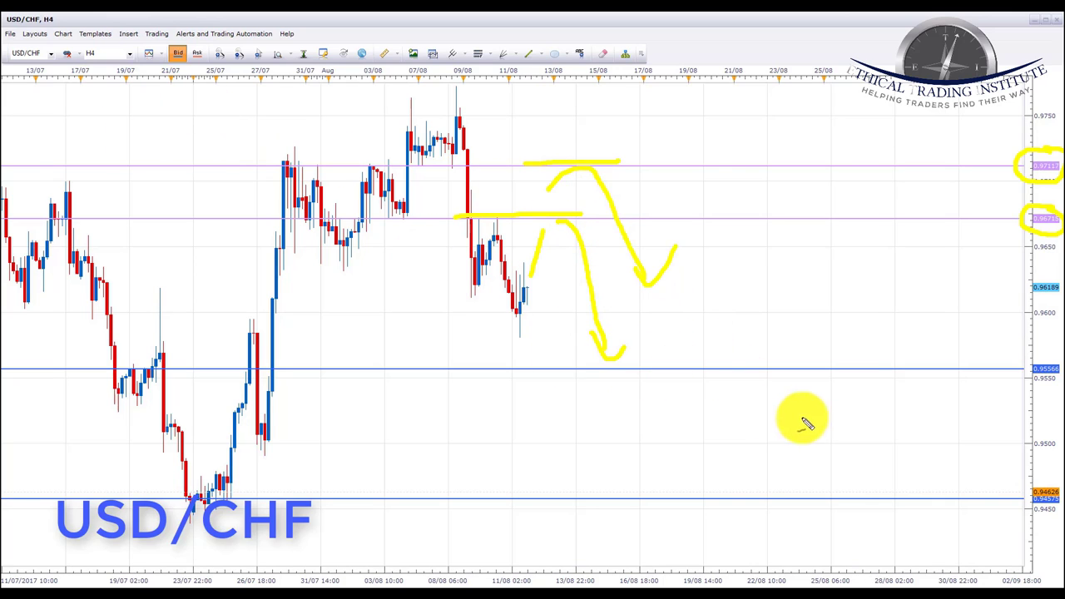
{"action": "left_click_drag", "start_coordinate": [554, 376], "coordinate": [738, 377]}
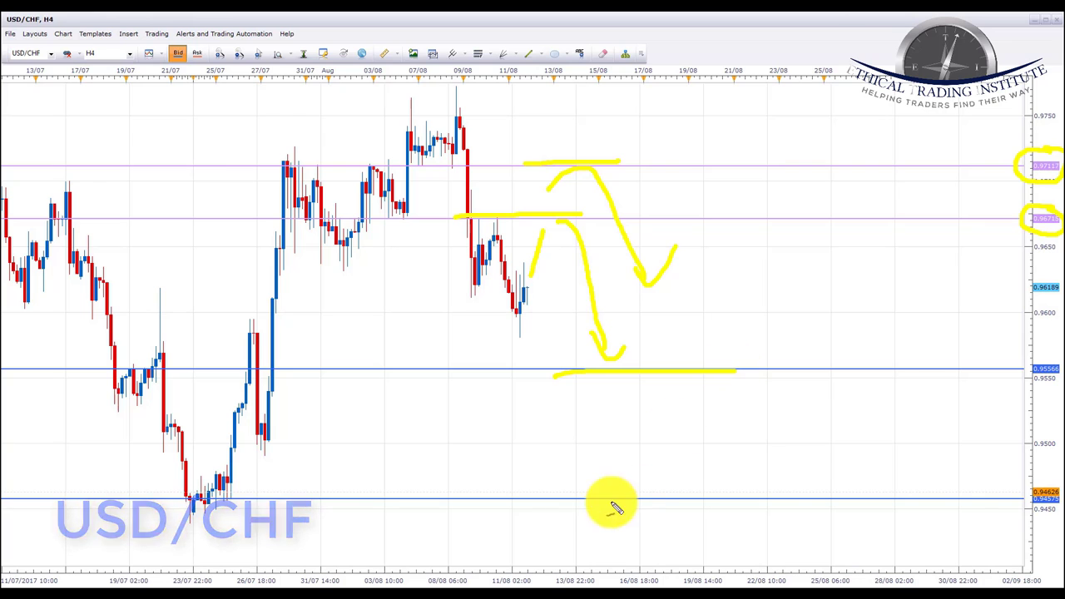
{"action": "left_click_drag", "start_coordinate": [590, 501], "coordinate": [773, 500]}
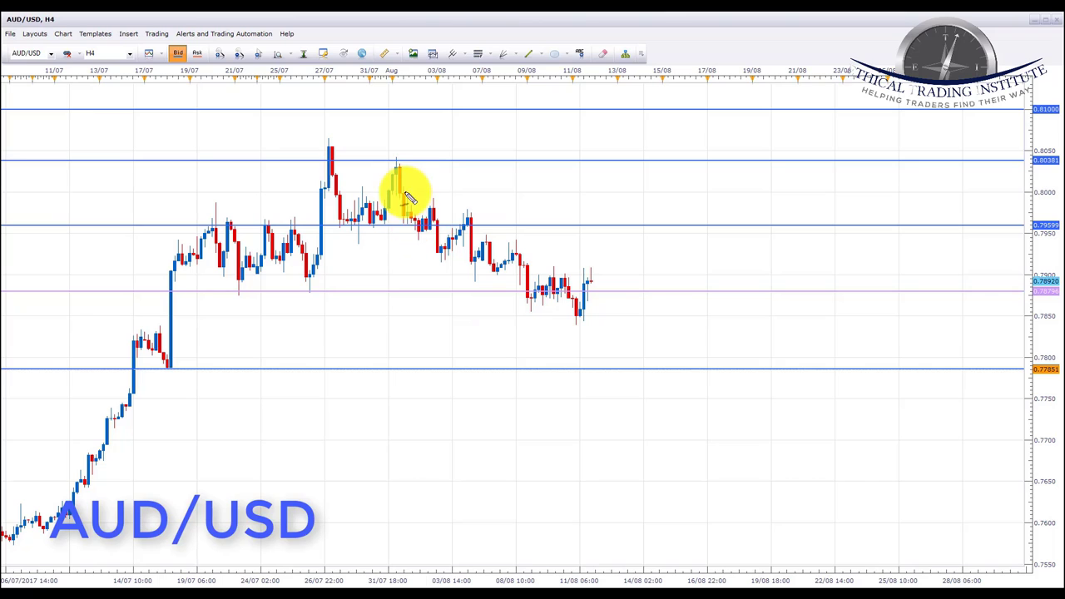
Trace the August AUD/USD decline, circle the 0.78796 level, point an arrow at the mid-July rally, and clear the ink.
{"action": "left_click_drag", "start_coordinate": [405, 206], "coordinate": [562, 308]}
{"action": "mouse_move", "coordinate": [328, 542]}
{"action": "left_mouse_down"}
{"action": "mouse_move", "coordinate": [139, 441]}
{"action": "mouse_move", "coordinate": [124, 464]}
{"action": "mouse_move", "coordinate": [163, 439]}
{"action": "left_mouse_up"}
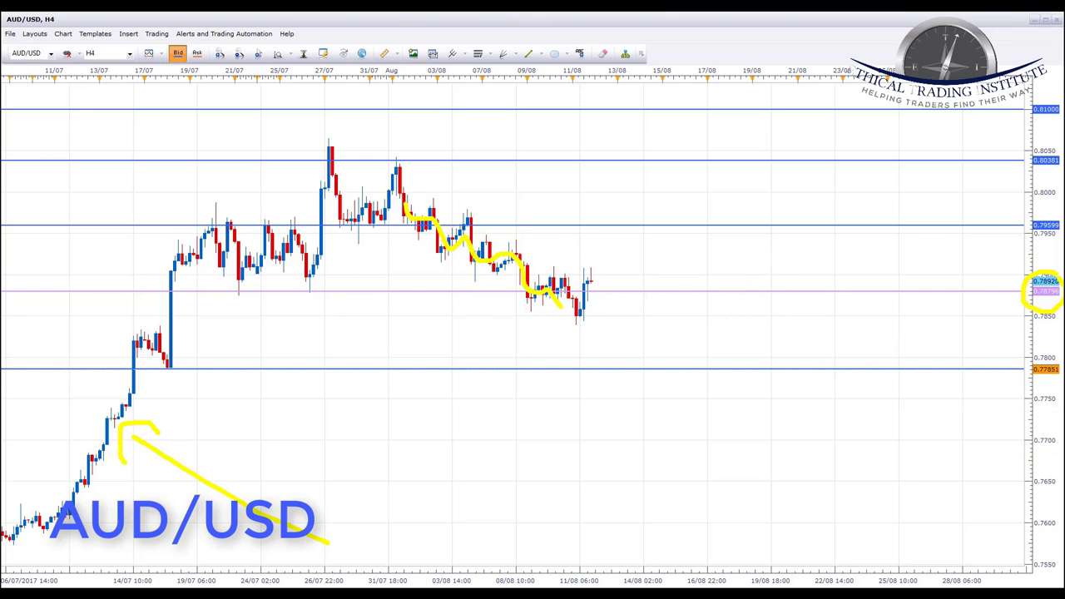
{"action": "key", "text": "Escape"}
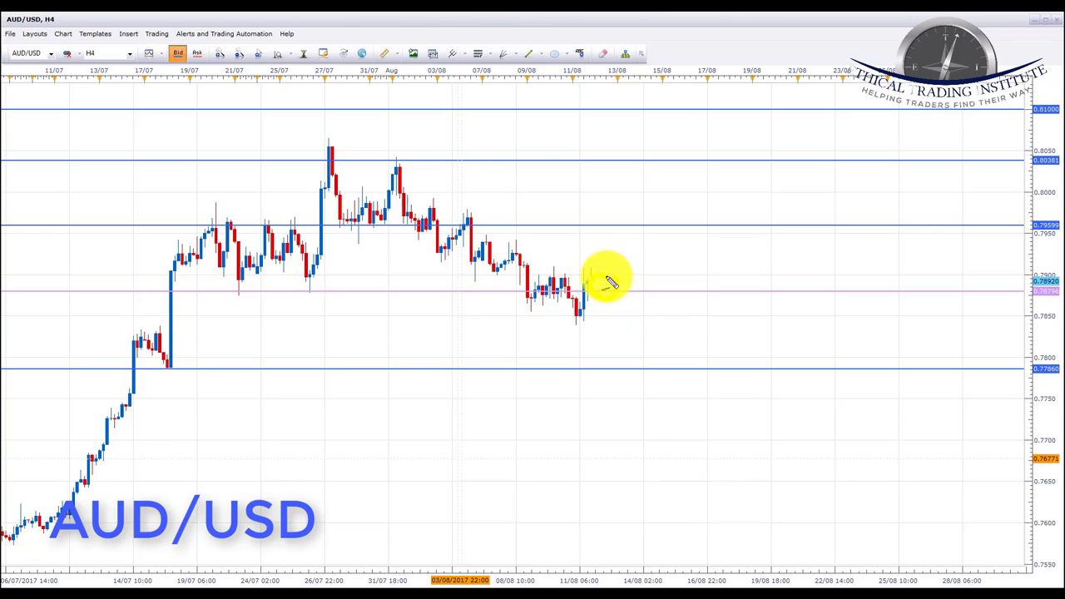
Circle the AUD/USD area above 0.78796, draw an upward arrow through 0.79599 to 0.80381, circle both prices, and mark the earlier highs.
{"action": "left_click_drag", "start_coordinate": [620, 293], "coordinate": [641, 253]}
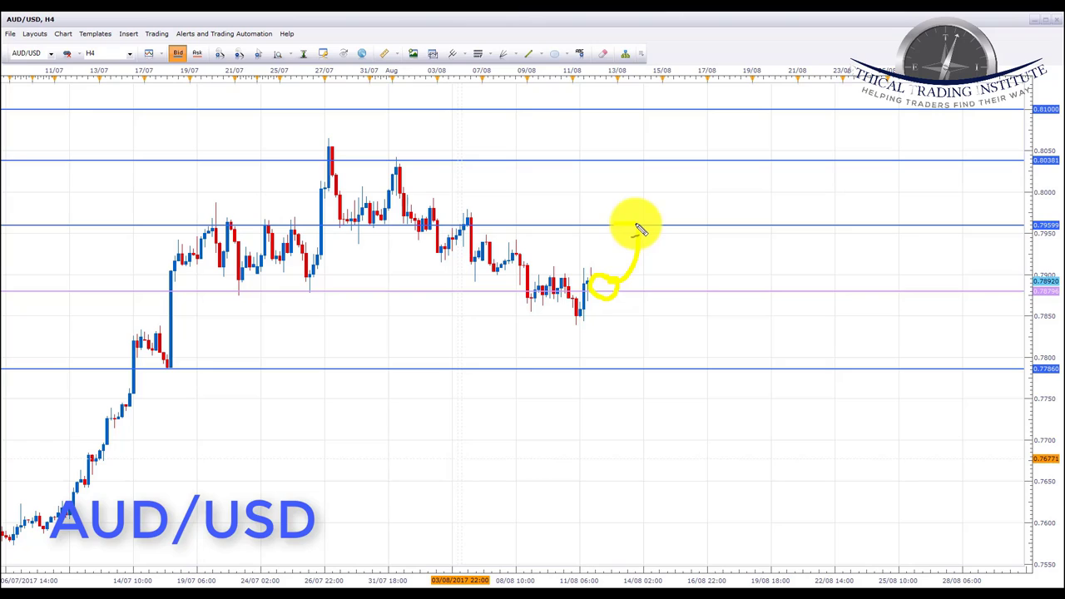
{"action": "left_click_drag", "start_coordinate": [640, 230], "coordinate": [615, 223]}
{"action": "mouse_move", "coordinate": [1041, 221]}
{"action": "left_mouse_down"}
{"action": "mouse_move", "coordinate": [1027, 219]}
{"action": "mouse_move", "coordinate": [1041, 233]}
{"action": "mouse_move", "coordinate": [1050, 223]}
{"action": "left_mouse_up"}
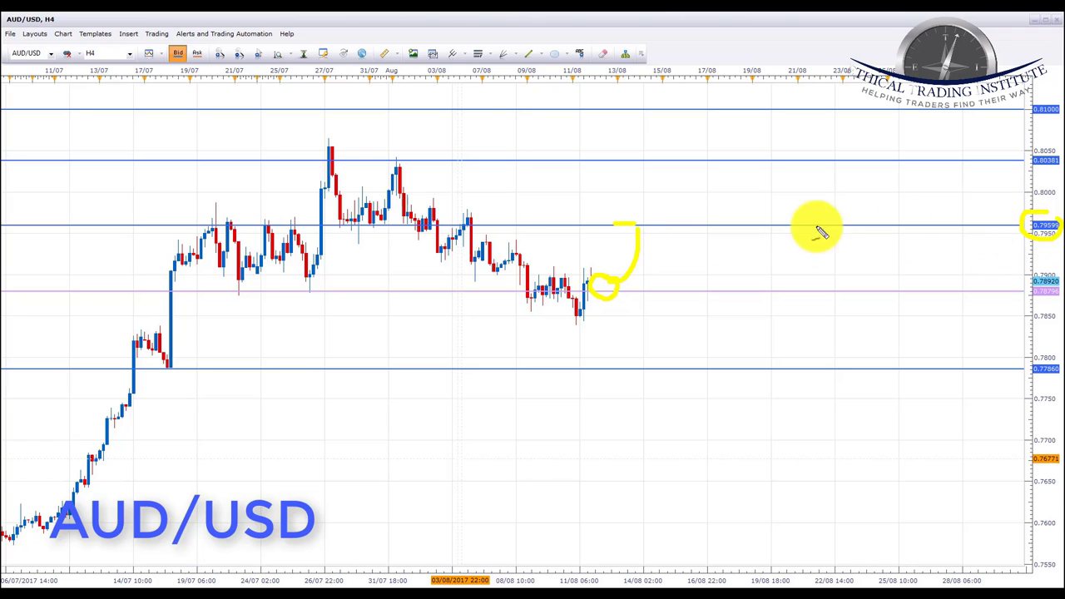
{"action": "left_click_drag", "start_coordinate": [639, 223], "coordinate": [647, 169]}
{"action": "left_click_drag", "start_coordinate": [308, 158], "coordinate": [432, 156]}
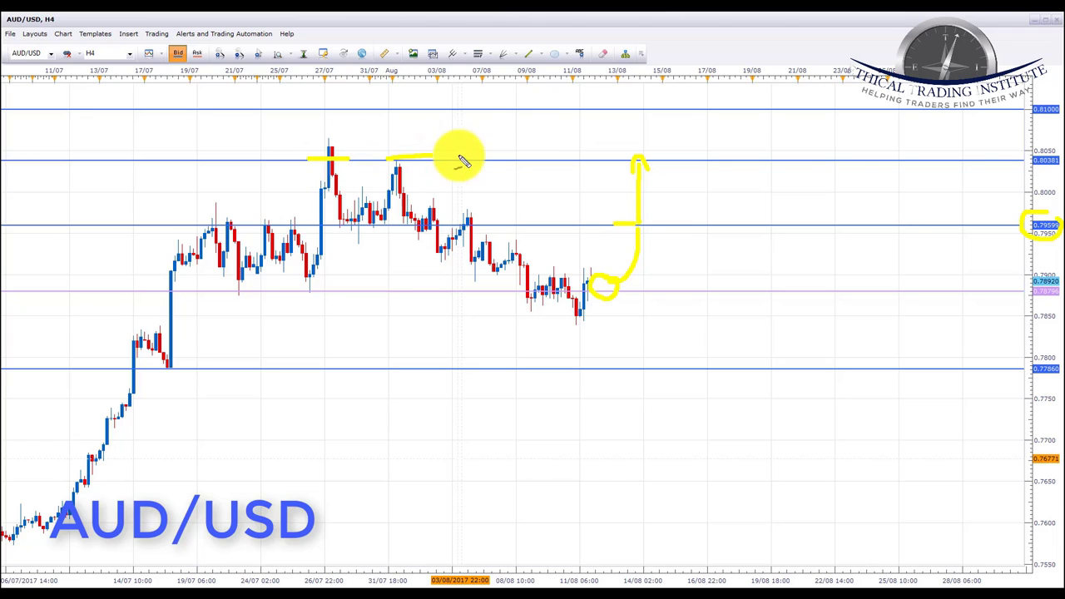
{"action": "mouse_move", "coordinate": [1036, 150]}
{"action": "left_mouse_down"}
{"action": "mouse_move", "coordinate": [1017, 172]}
{"action": "mouse_move", "coordinate": [1041, 150]}
{"action": "left_mouse_up"}
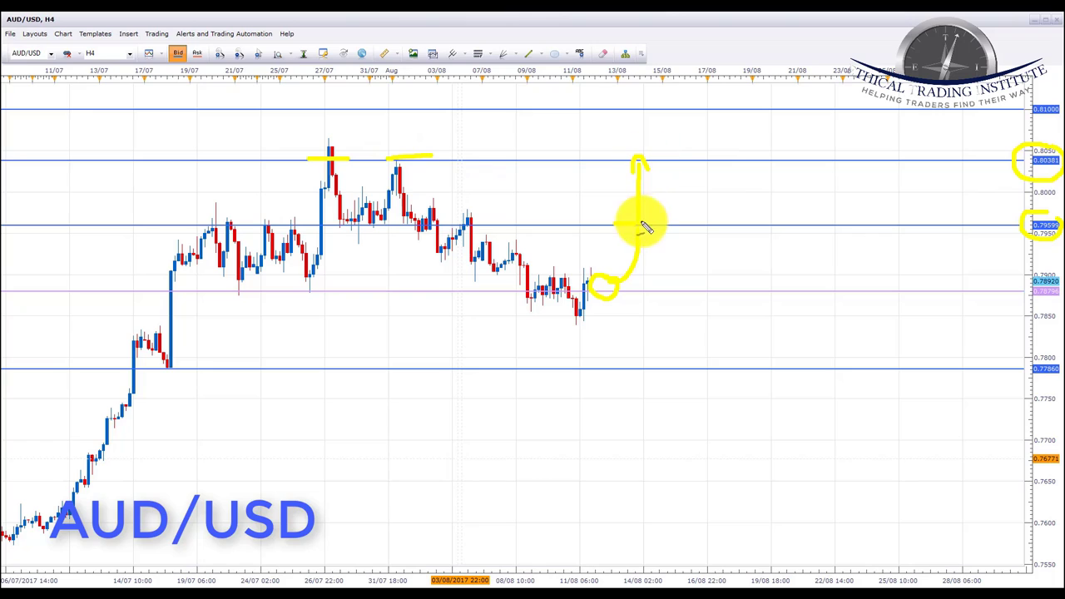
Mark where the AUD/USD projection crosses 0.79599 and 0.80381, and extend it with an upward arrow to 0.81000.
{"action": "left_click_drag", "start_coordinate": [637, 224], "coordinate": [684, 224]}
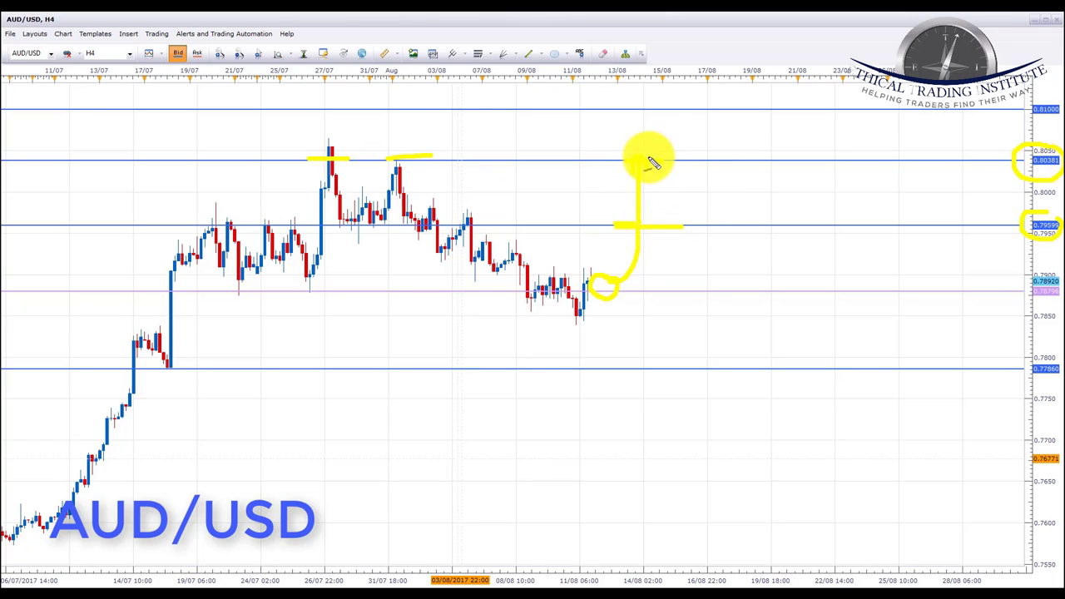
{"action": "left_click_drag", "start_coordinate": [649, 164], "coordinate": [630, 165]}
{"action": "mouse_move", "coordinate": [663, 122]}
{"action": "left_mouse_down"}
{"action": "mouse_move", "coordinate": [647, 123]}
{"action": "mouse_move", "coordinate": [674, 121]}
{"action": "left_mouse_up"}
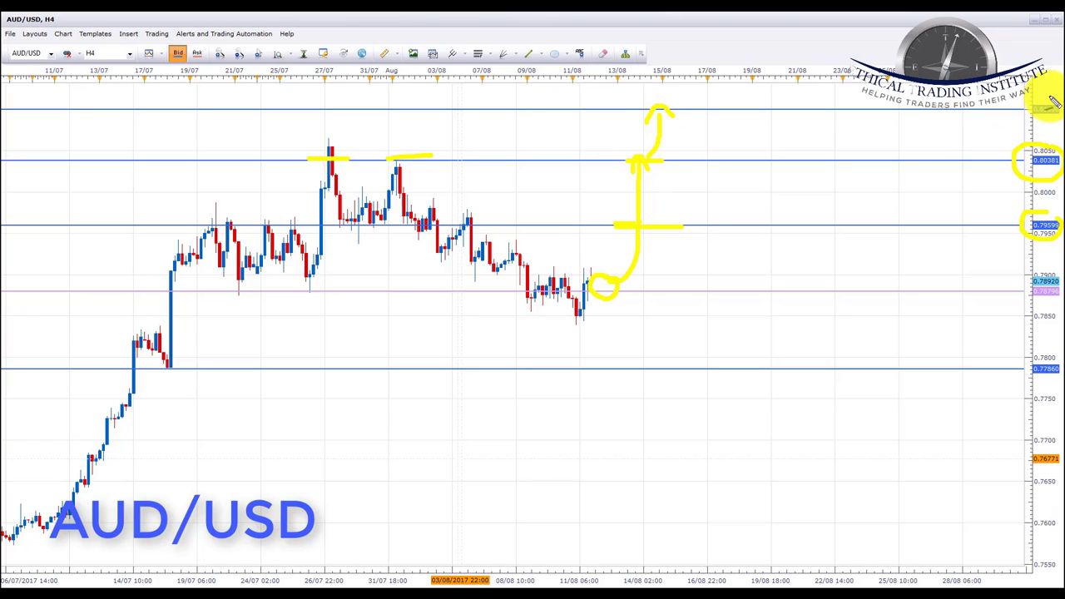
Circle the 0.81000 price as the final AUD/USD upside target and clear the ink.
{"action": "left_click_drag", "start_coordinate": [1026, 127], "coordinate": [1057, 131]}
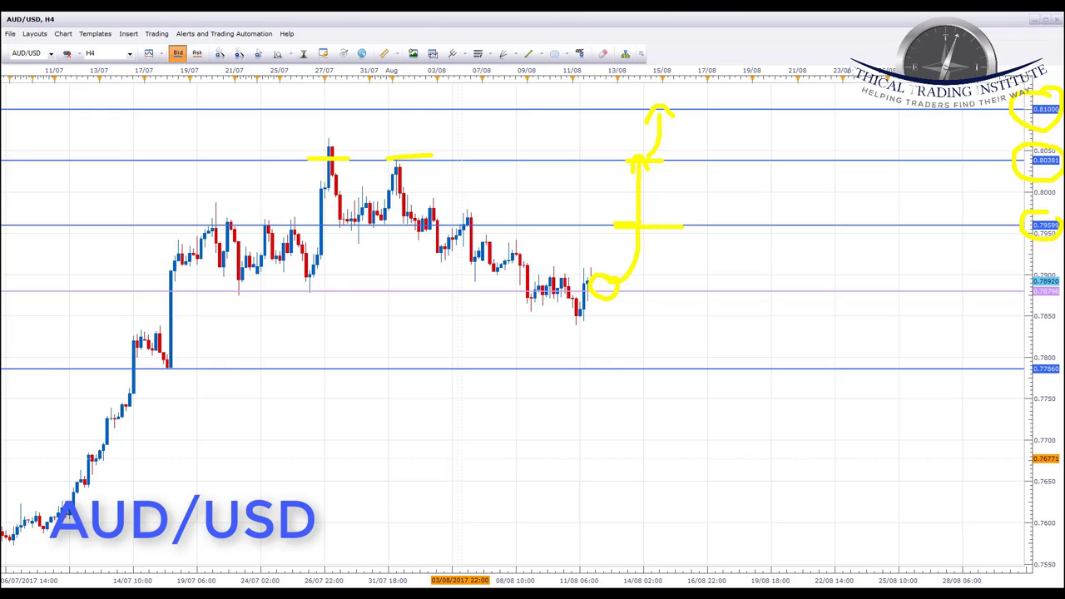
{"action": "key", "text": "Escape"}
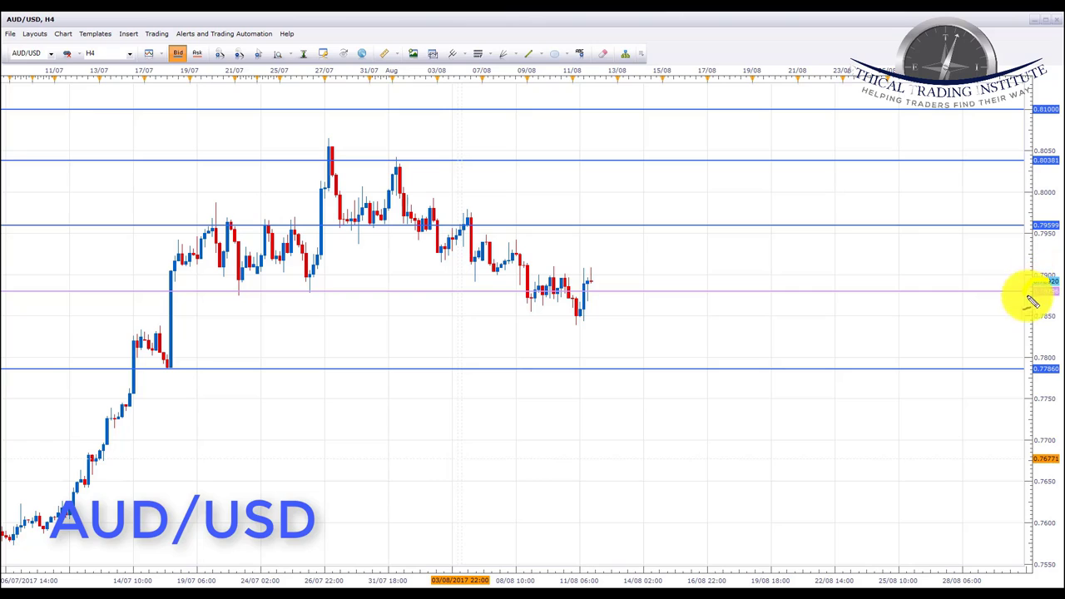
Circle AUD/USD 0.78796, draw a downward arrow toward 0.77860, underline and circle that level, and add an upward stroke from 0.78796.
{"action": "left_click", "coordinate": [1045, 290]}
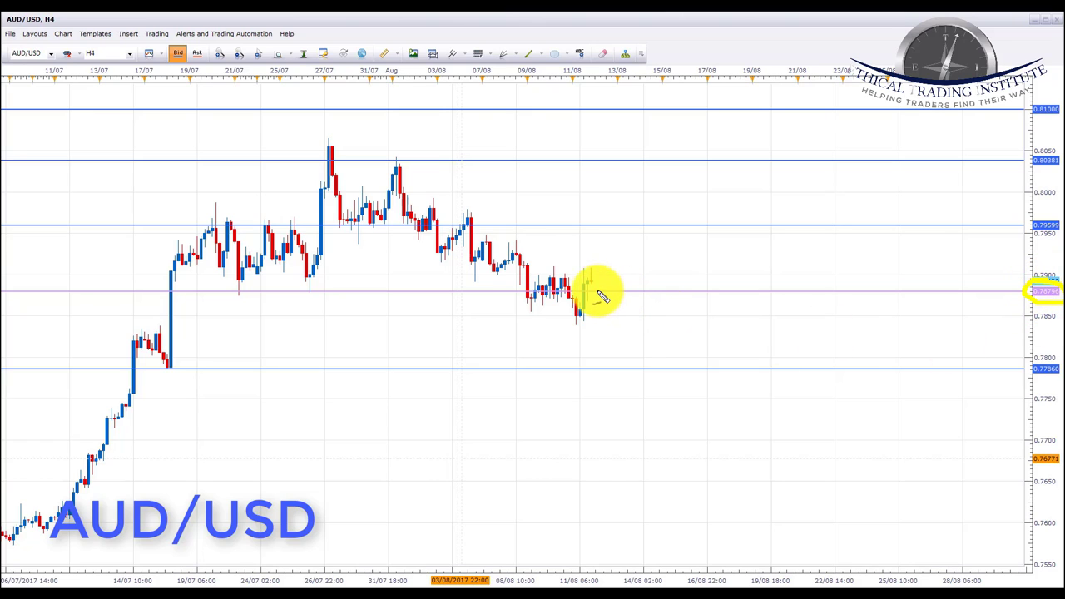
{"action": "mouse_move", "coordinate": [593, 287]}
{"action": "left_mouse_down"}
{"action": "mouse_move", "coordinate": [633, 359]}
{"action": "mouse_move", "coordinate": [641, 357]}
{"action": "left_mouse_up"}
{"action": "left_click_drag", "start_coordinate": [510, 374], "coordinate": [688, 379]}
{"action": "mouse_move", "coordinate": [1037, 358]}
{"action": "left_mouse_down"}
{"action": "mouse_move", "coordinate": [1022, 384]}
{"action": "mouse_move", "coordinate": [1062, 405]}
{"action": "left_mouse_up"}
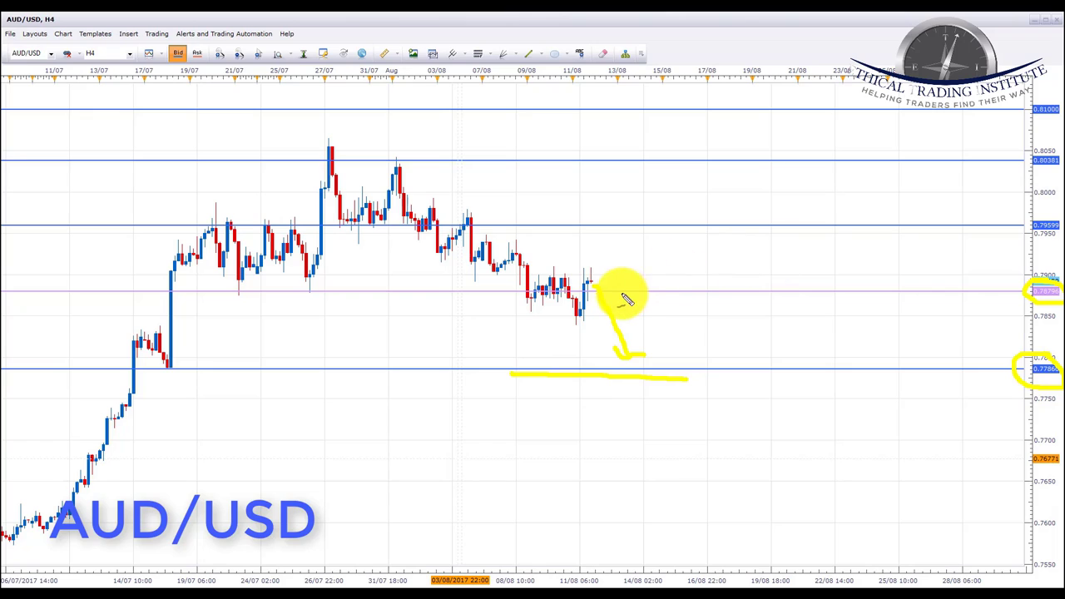
{"action": "mouse_move", "coordinate": [617, 288]}
{"action": "left_mouse_down"}
{"action": "mouse_move", "coordinate": [642, 239]}
{"action": "mouse_move", "coordinate": [653, 245]}
{"action": "left_mouse_up"}
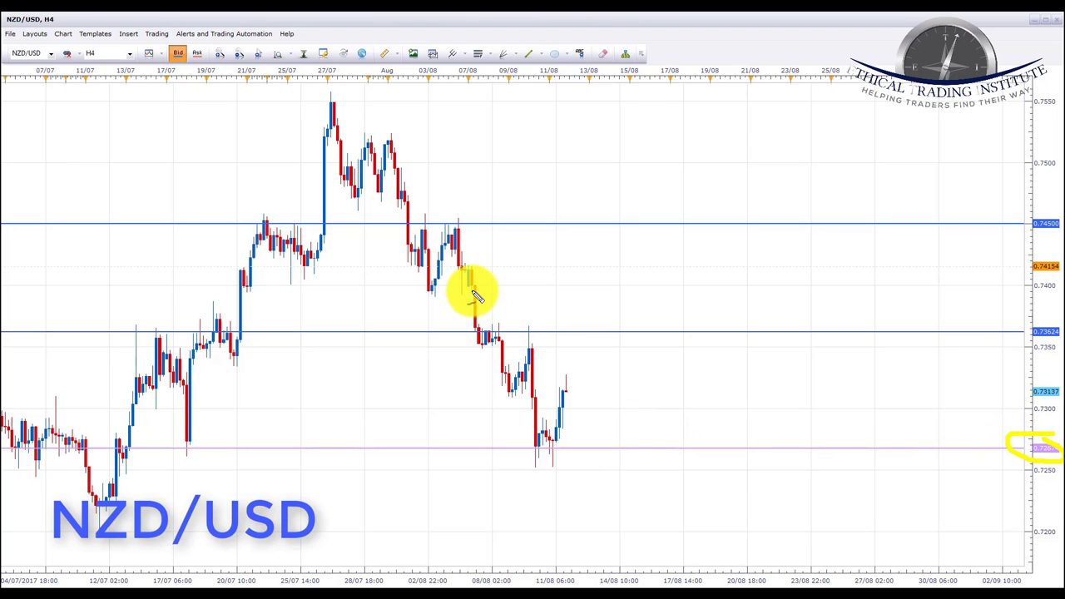
Trace the August NZD/USD decline to the 0.72674 level, mark its swing points, and clear the ink.
{"action": "mouse_move", "coordinate": [491, 346]}
{"action": "left_mouse_down"}
{"action": "mouse_move", "coordinate": [504, 376]}
{"action": "mouse_move", "coordinate": [525, 361]}
{"action": "mouse_move", "coordinate": [537, 453]}
{"action": "left_mouse_up"}
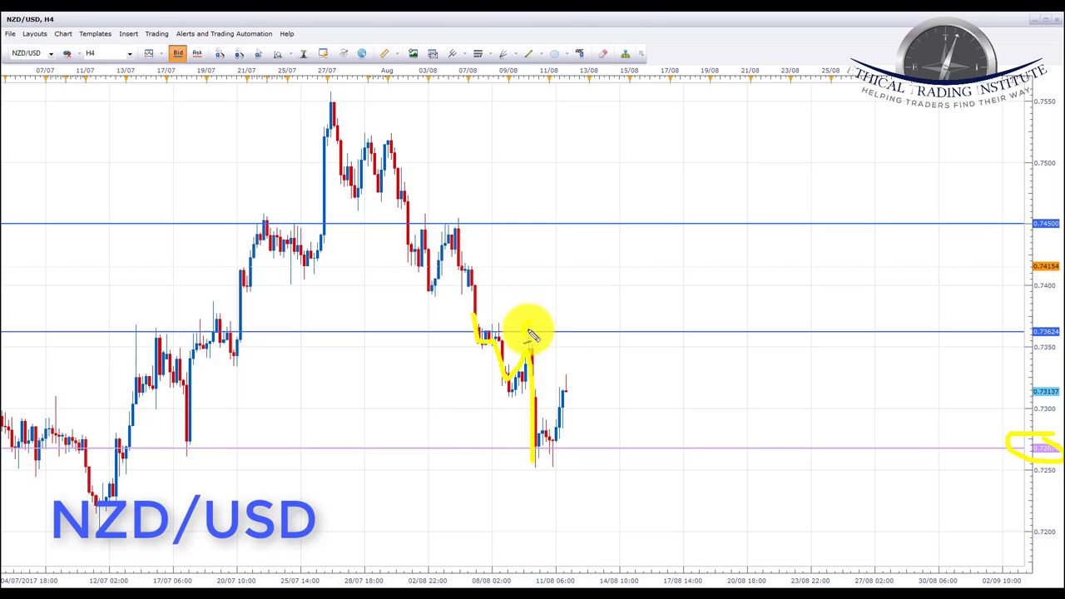
{"action": "left_click_drag", "start_coordinate": [532, 335], "coordinate": [529, 313]}
{"action": "left_click_drag", "start_coordinate": [458, 225], "coordinate": [454, 213]}
{"action": "mouse_move", "coordinate": [524, 379]}
{"action": "left_mouse_down"}
{"action": "mouse_move", "coordinate": [500, 388]}
{"action": "mouse_move", "coordinate": [518, 400]}
{"action": "left_mouse_up"}
{"action": "key", "text": "Escape"}
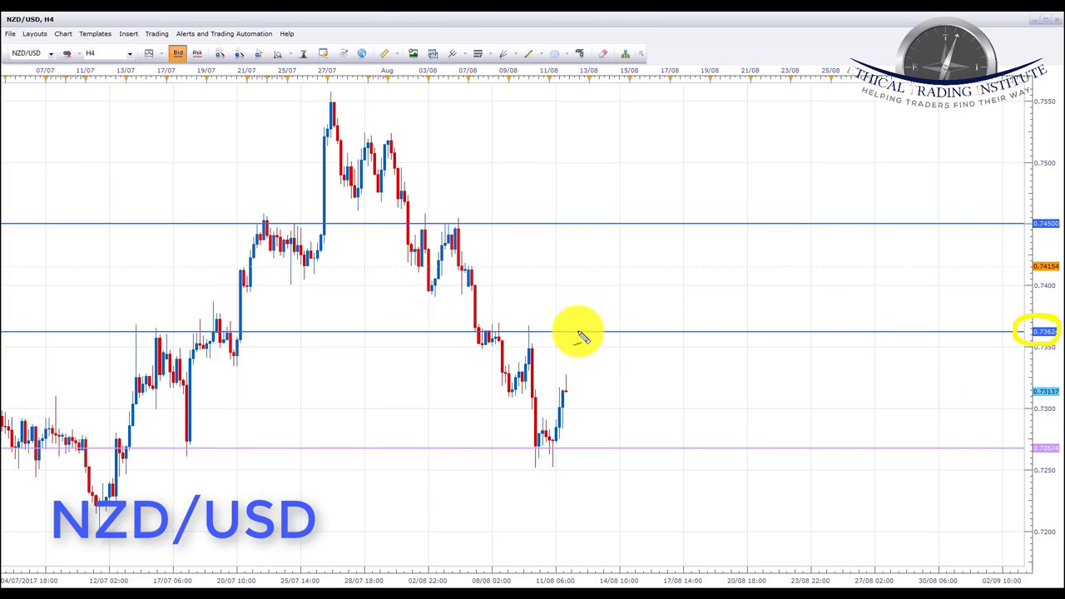
Underline NZD/USD 0.73624, mark the mid-July highs there, and trace the V-shaped rebounds in July and August.
{"action": "left_click_drag", "start_coordinate": [541, 333], "coordinate": [670, 333]}
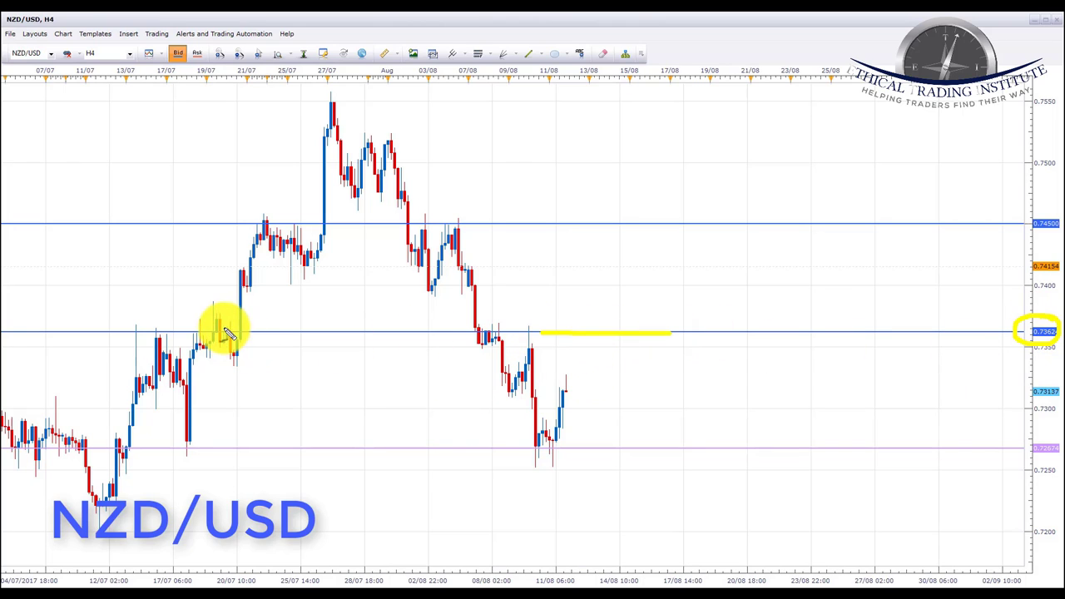
{"action": "mouse_move", "coordinate": [222, 328]}
{"action": "left_mouse_down"}
{"action": "mouse_move", "coordinate": [140, 325]}
{"action": "mouse_move", "coordinate": [178, 368]}
{"action": "mouse_move", "coordinate": [186, 440]}
{"action": "mouse_move", "coordinate": [206, 326]}
{"action": "left_mouse_up"}
{"action": "mouse_move", "coordinate": [530, 337]}
{"action": "left_mouse_down"}
{"action": "mouse_move", "coordinate": [552, 460]}
{"action": "mouse_move", "coordinate": [586, 339]}
{"action": "left_mouse_up"}
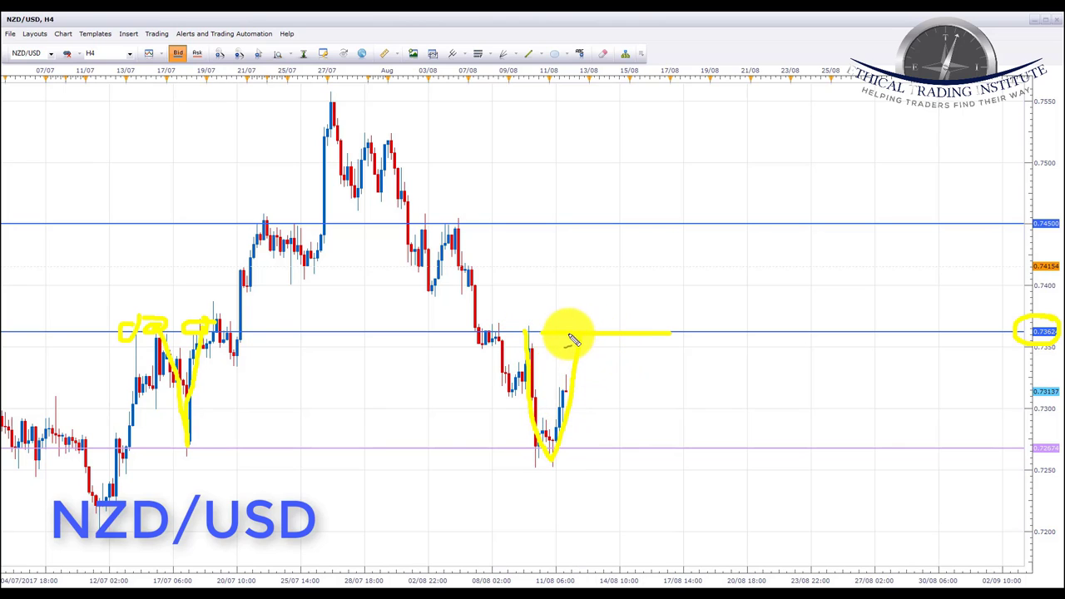
Draw an upward NZD/USD arrow from 0.73624 to 0.74500, circle the target price, and mark the late-July and early-August highs.
{"action": "mouse_move", "coordinate": [586, 338]}
{"action": "left_mouse_down"}
{"action": "mouse_move", "coordinate": [614, 242]}
{"action": "mouse_move", "coordinate": [588, 245]}
{"action": "left_mouse_up"}
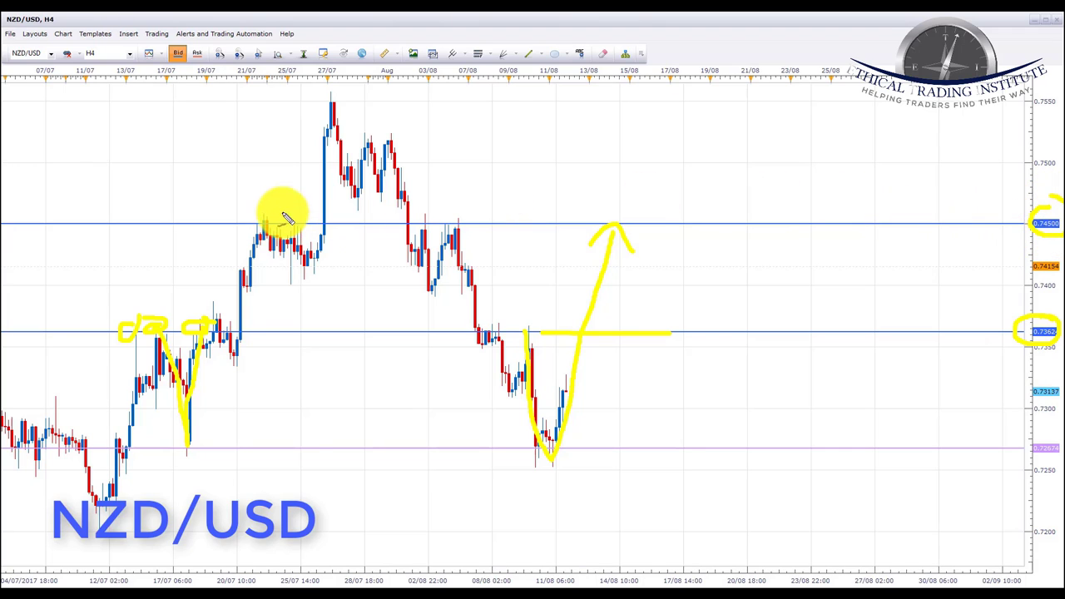
{"action": "mouse_move", "coordinate": [265, 214]}
{"action": "left_mouse_down"}
{"action": "mouse_move", "coordinate": [266, 226]}
{"action": "mouse_move", "coordinate": [301, 209]}
{"action": "mouse_move", "coordinate": [296, 224]}
{"action": "left_mouse_up"}
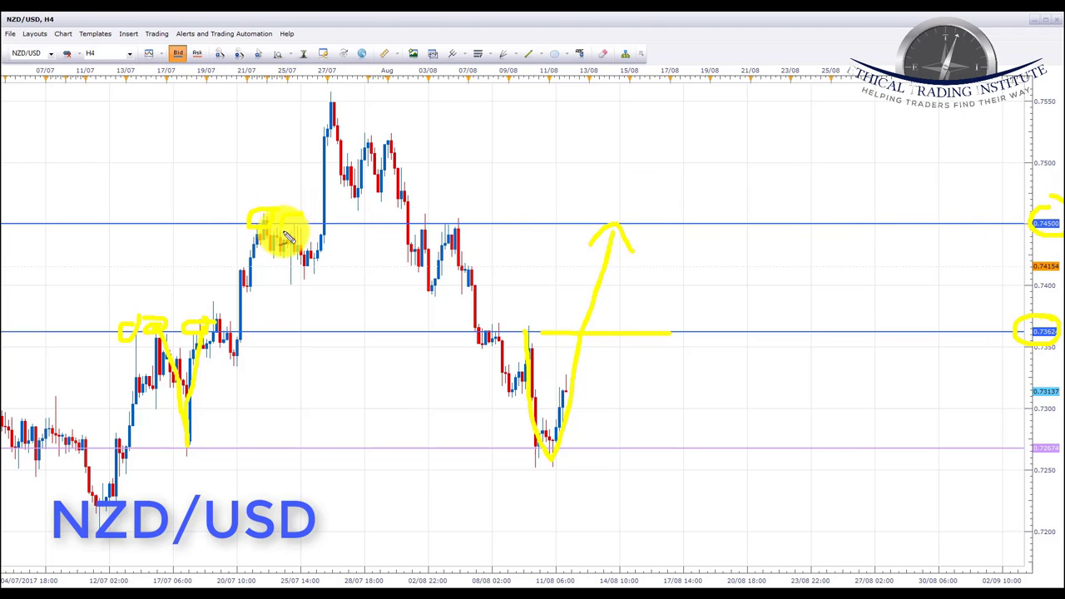
{"action": "mouse_move", "coordinate": [416, 226]}
{"action": "left_mouse_down"}
{"action": "mouse_move", "coordinate": [464, 225]}
{"action": "mouse_move", "coordinate": [473, 204]}
{"action": "left_mouse_up"}
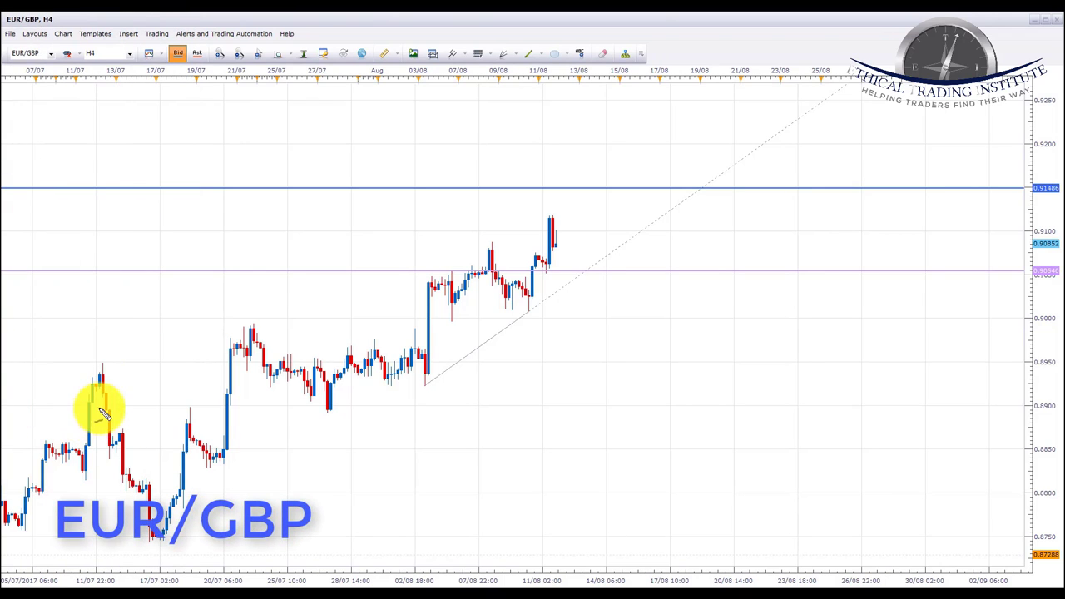
Trace the EUR/GBP rise from late July, mark the August highs around 0.90540, circle that price, and clear the ink.
{"action": "mouse_move", "coordinate": [328, 410]}
{"action": "left_mouse_down"}
{"action": "mouse_move", "coordinate": [342, 371]}
{"action": "mouse_move", "coordinate": [404, 363]}
{"action": "mouse_move", "coordinate": [442, 289]}
{"action": "mouse_move", "coordinate": [456, 298]}
{"action": "mouse_move", "coordinate": [477, 256]}
{"action": "mouse_move", "coordinate": [497, 265]}
{"action": "left_mouse_up"}
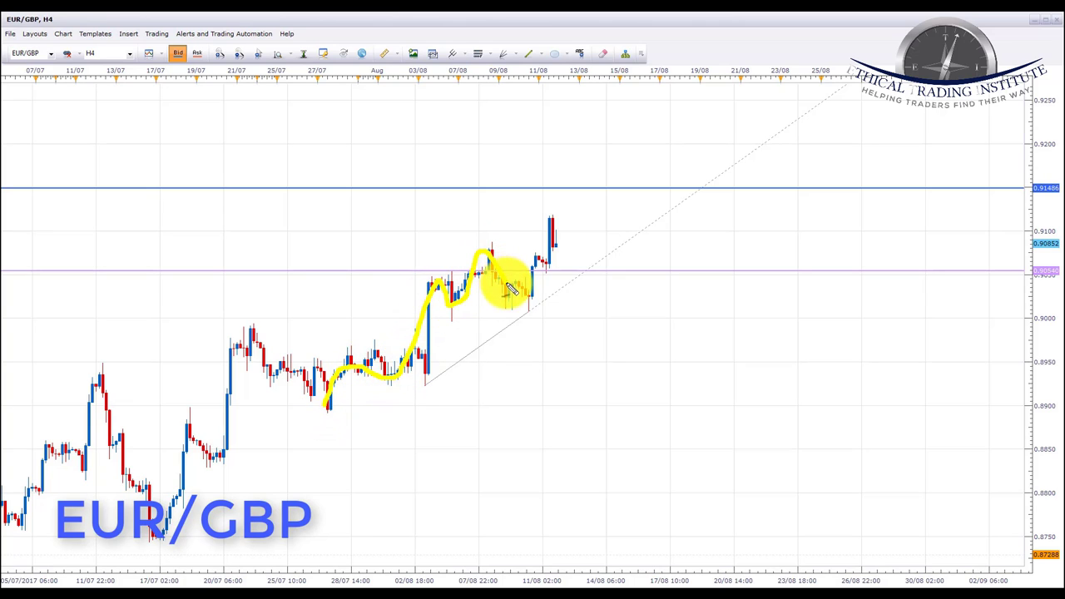
{"action": "mouse_move", "coordinate": [519, 301]}
{"action": "left_mouse_down"}
{"action": "mouse_move", "coordinate": [463, 281]}
{"action": "mouse_move", "coordinate": [392, 278]}
{"action": "left_mouse_up"}
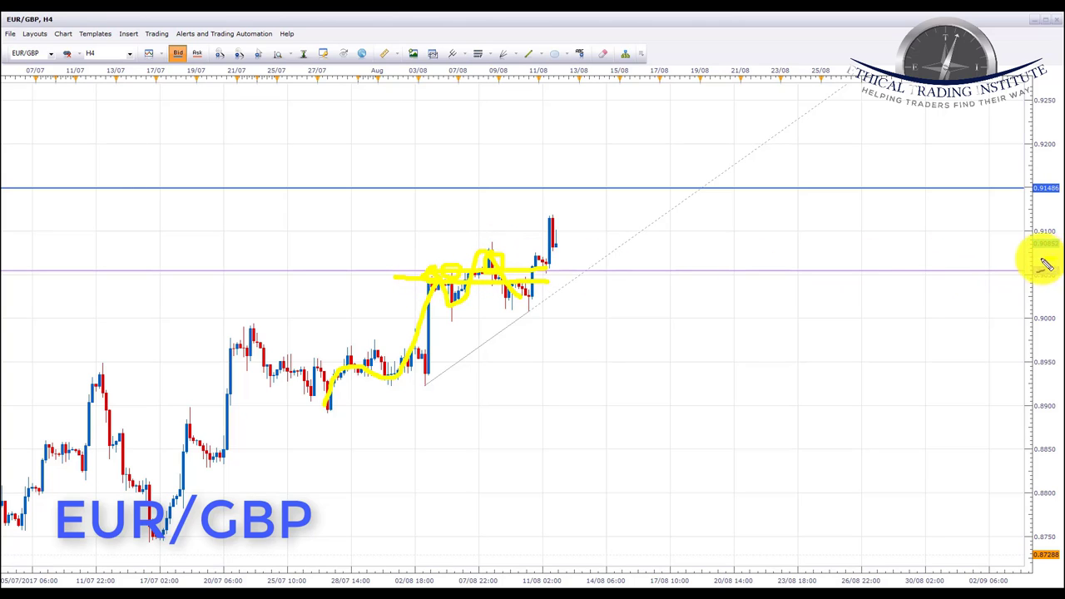
{"action": "mouse_move", "coordinate": [1046, 264]}
{"action": "left_mouse_down"}
{"action": "mouse_move", "coordinate": [1039, 278]}
{"action": "mouse_move", "coordinate": [1022, 269]}
{"action": "mouse_move", "coordinate": [1050, 260]}
{"action": "left_mouse_up"}
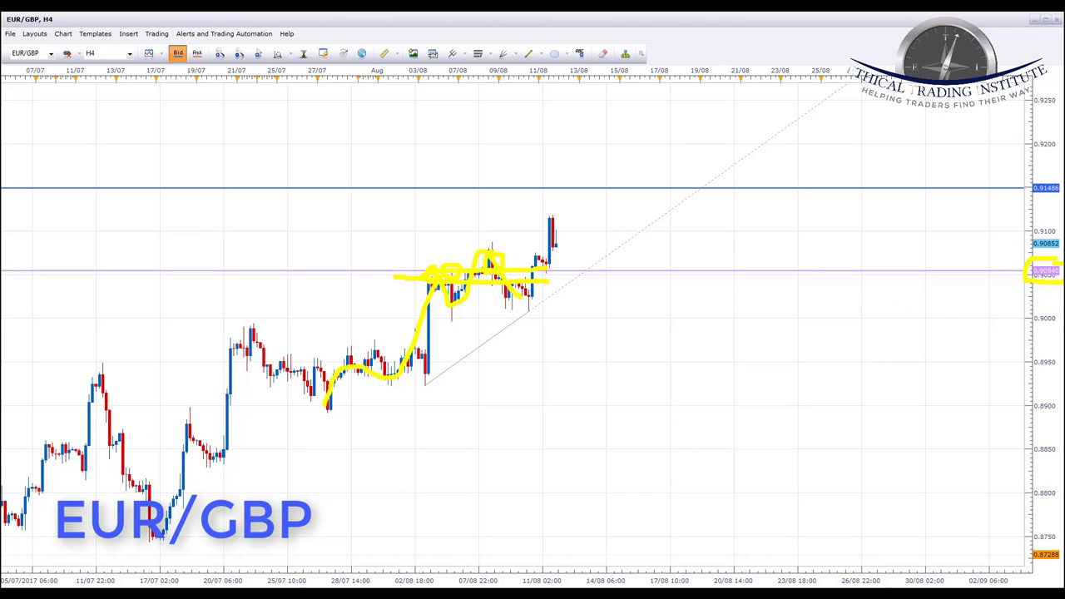
{"action": "key", "text": "Escape"}
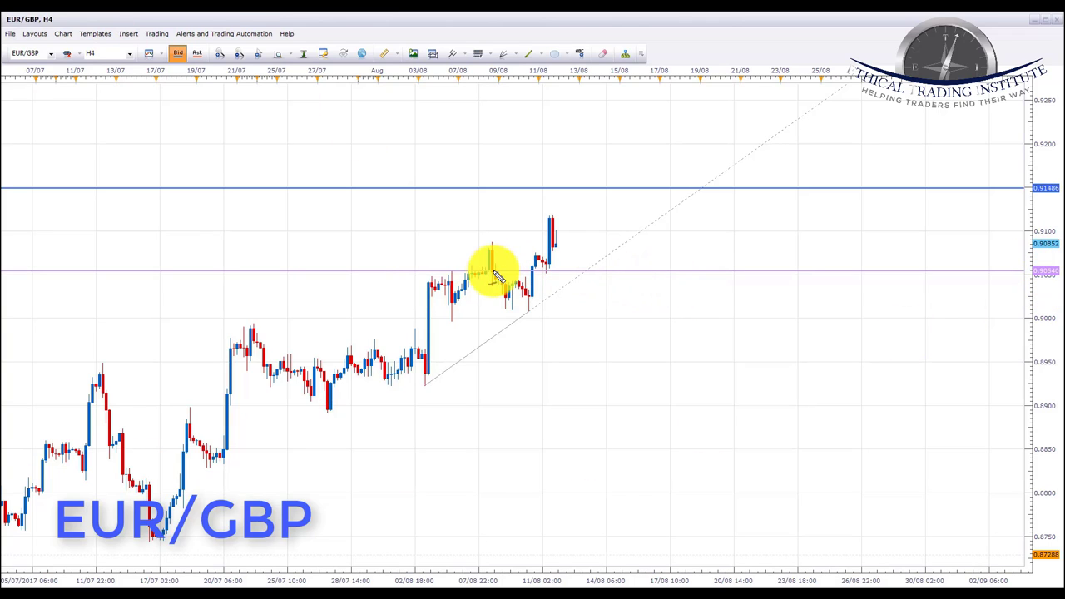
Mark the EUR/GBP 0.90540 level, circle the 0.91486 target, and mark both lows on the rising trend line.
{"action": "left_click_drag", "start_coordinate": [449, 276], "coordinate": [537, 275]}
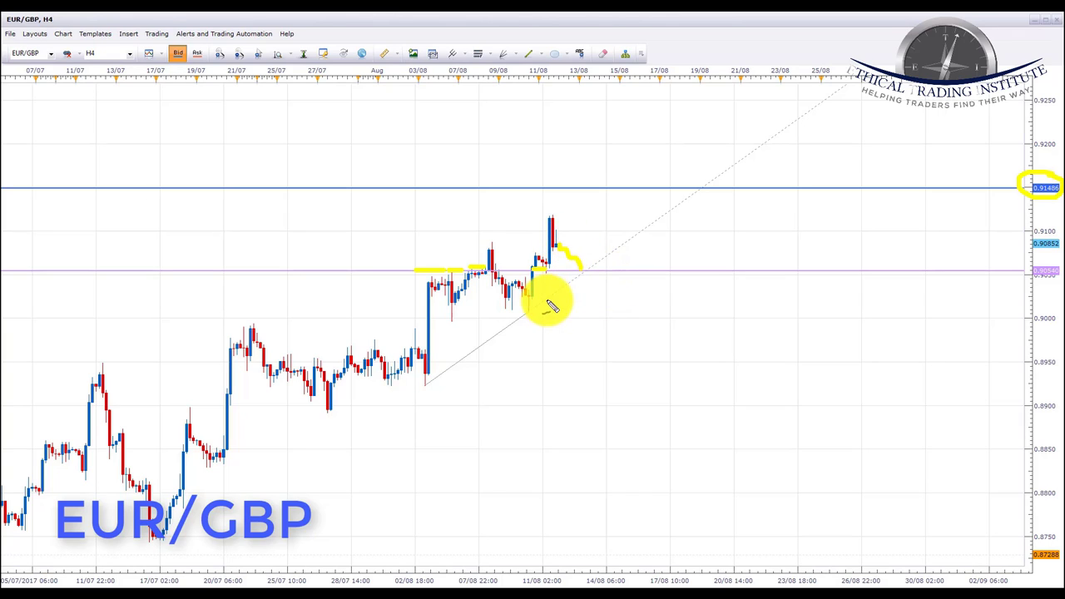
{"action": "left_click", "coordinate": [425, 383]}
{"action": "mouse_move", "coordinate": [539, 304]}
{"action": "left_mouse_down"}
{"action": "mouse_move", "coordinate": [513, 314]}
{"action": "mouse_move", "coordinate": [535, 305]}
{"action": "left_mouse_up"}
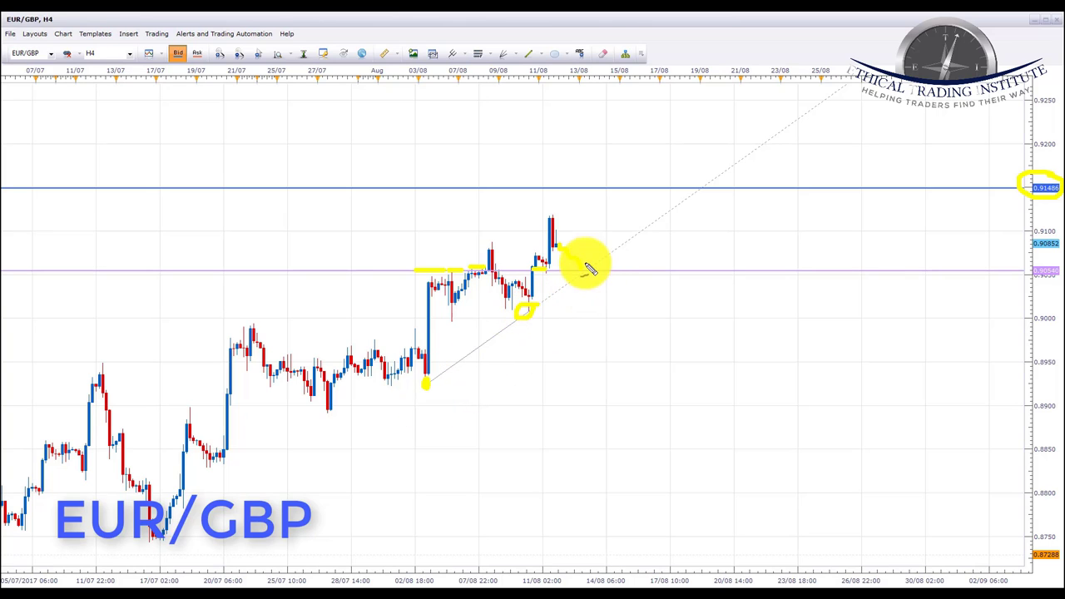
Underline EUR/GBP 0.90540, circle its crossing with the trend line, and project an upward arrow toward 0.91486 and beyond.
{"action": "left_click_drag", "start_coordinate": [430, 272], "coordinate": [558, 273]}
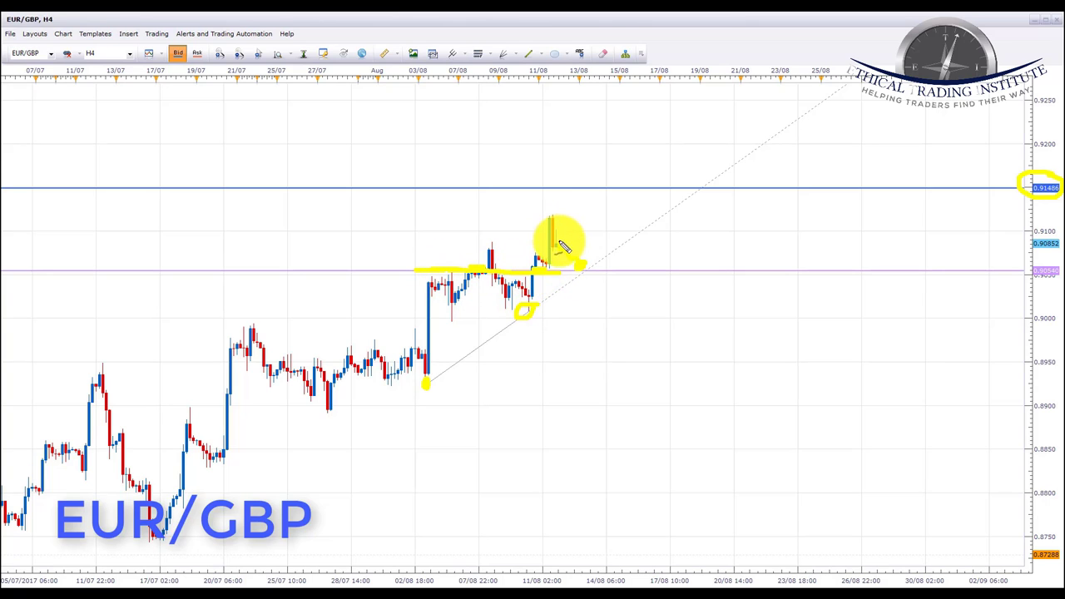
{"action": "mouse_move", "coordinate": [596, 256]}
{"action": "left_mouse_down"}
{"action": "mouse_move", "coordinate": [585, 250]}
{"action": "mouse_move", "coordinate": [563, 264]}
{"action": "mouse_move", "coordinate": [597, 259]}
{"action": "mouse_move", "coordinate": [616, 213]}
{"action": "left_mouse_up"}
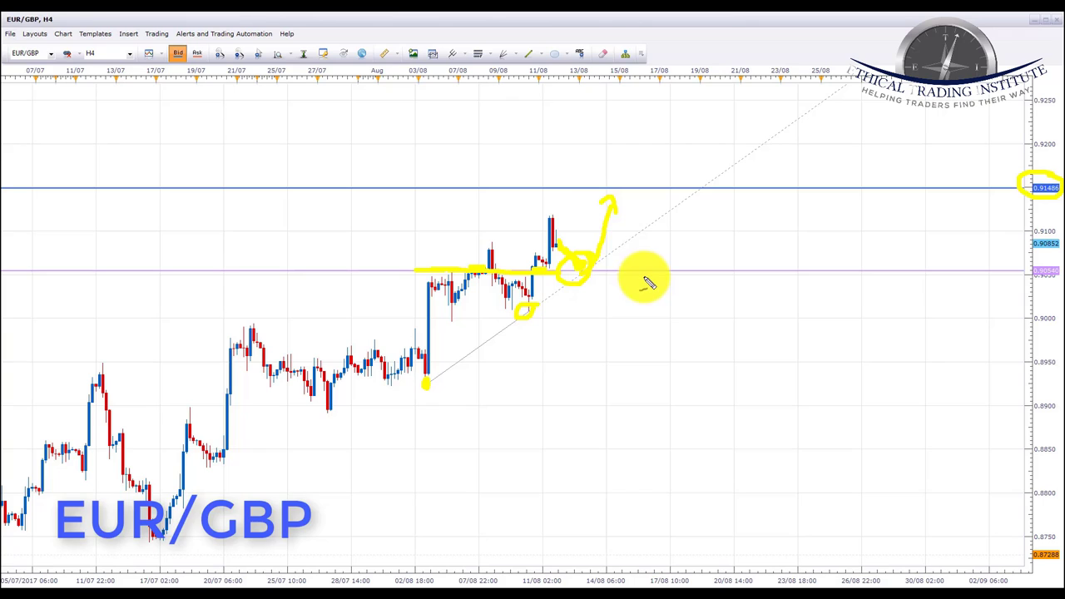
{"action": "left_click_drag", "start_coordinate": [620, 175], "coordinate": [653, 143]}
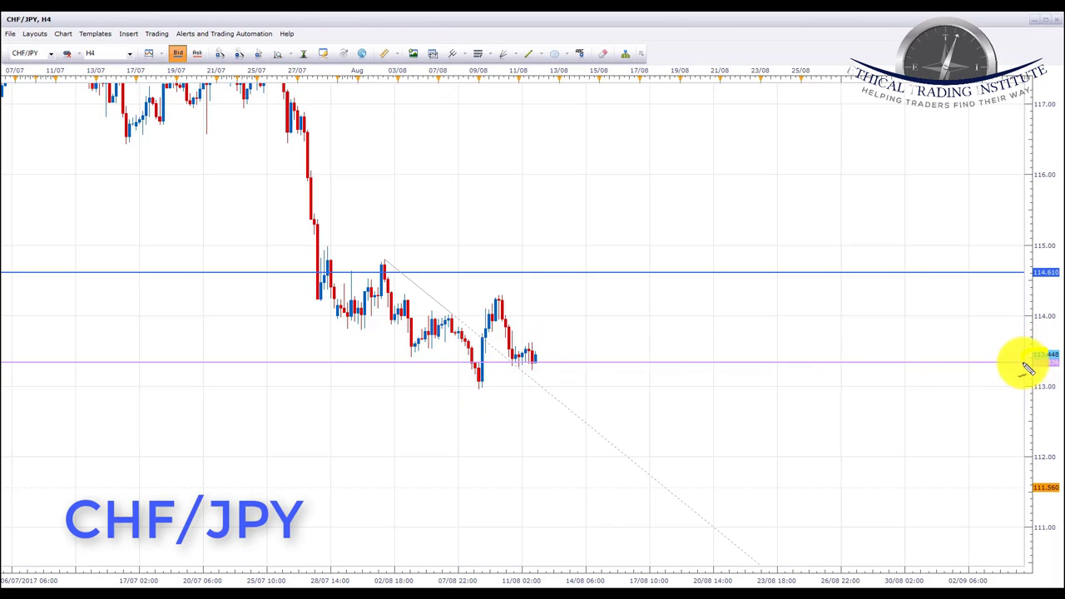
Circle CHF/JPY 113.336, mark the two highs on the falling trend line, and trace the latest drop onto it.
{"action": "left_click", "coordinate": [1050, 358]}
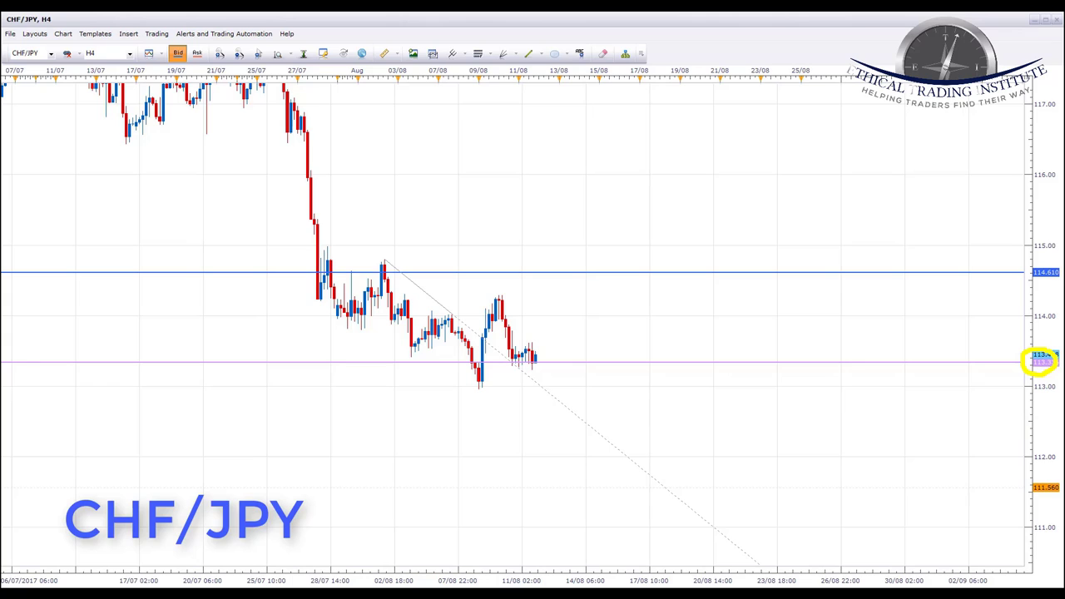
{"action": "left_click", "coordinate": [383, 263]}
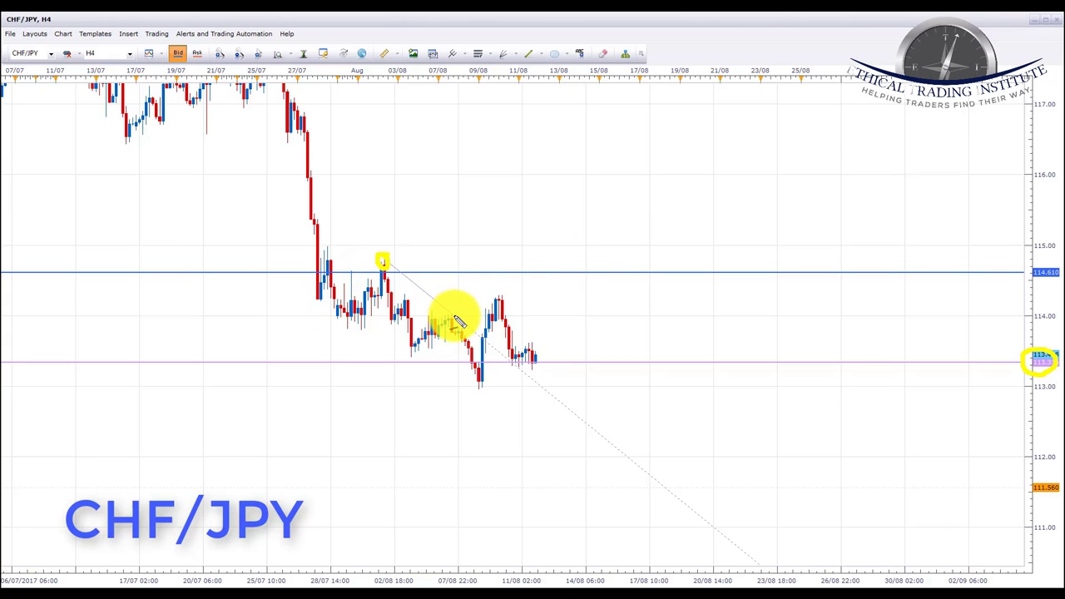
{"action": "left_click", "coordinate": [450, 314]}
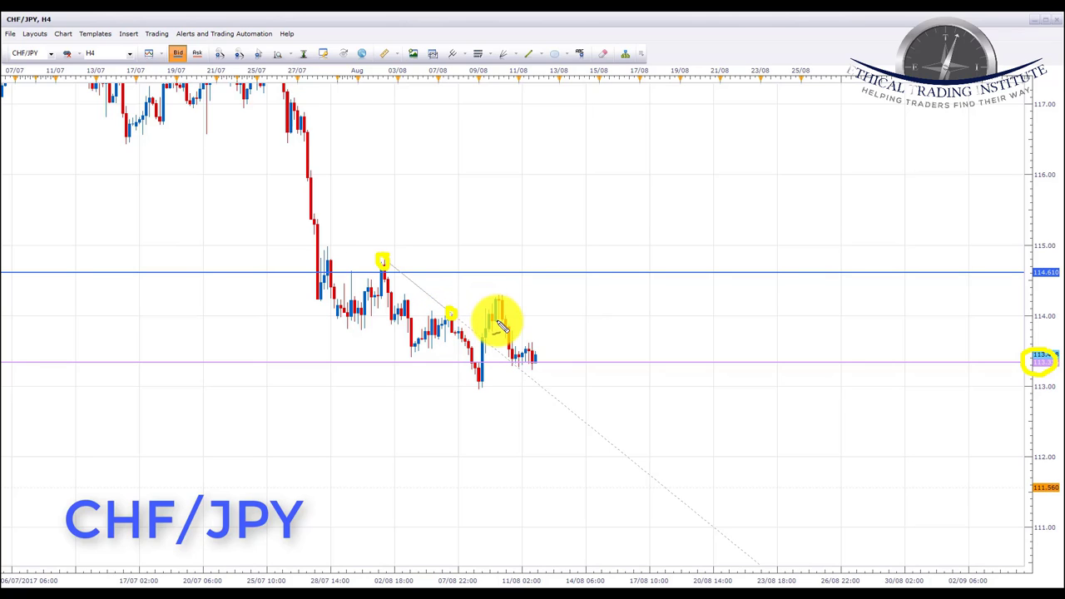
{"action": "left_click", "coordinate": [498, 301]}
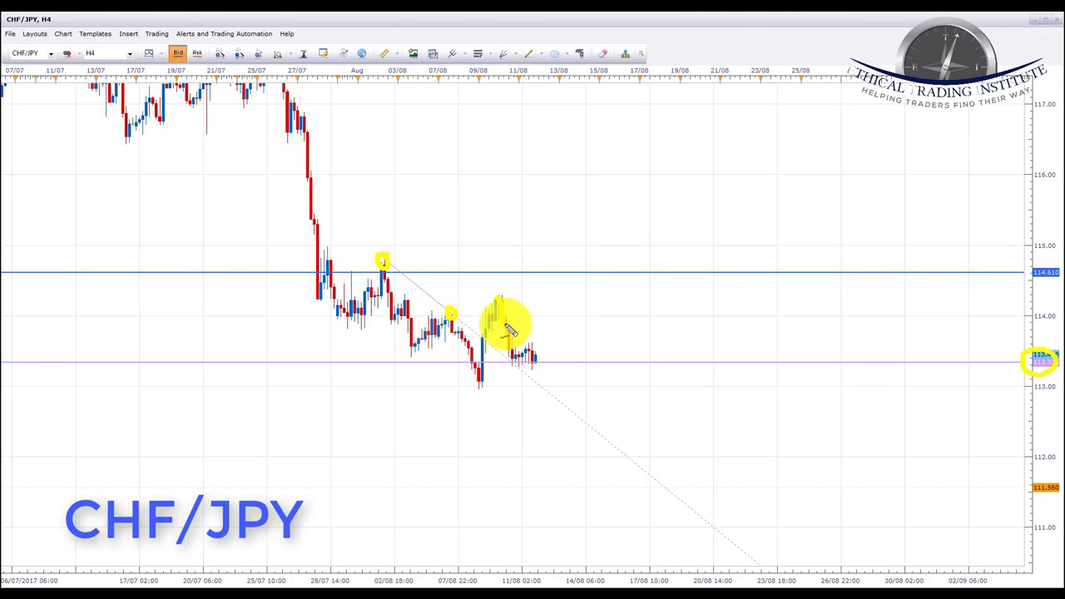
{"action": "mouse_move", "coordinate": [514, 358]}
{"action": "left_mouse_down"}
{"action": "mouse_move", "coordinate": [500, 350]}
{"action": "mouse_move", "coordinate": [516, 367]}
{"action": "left_mouse_up"}
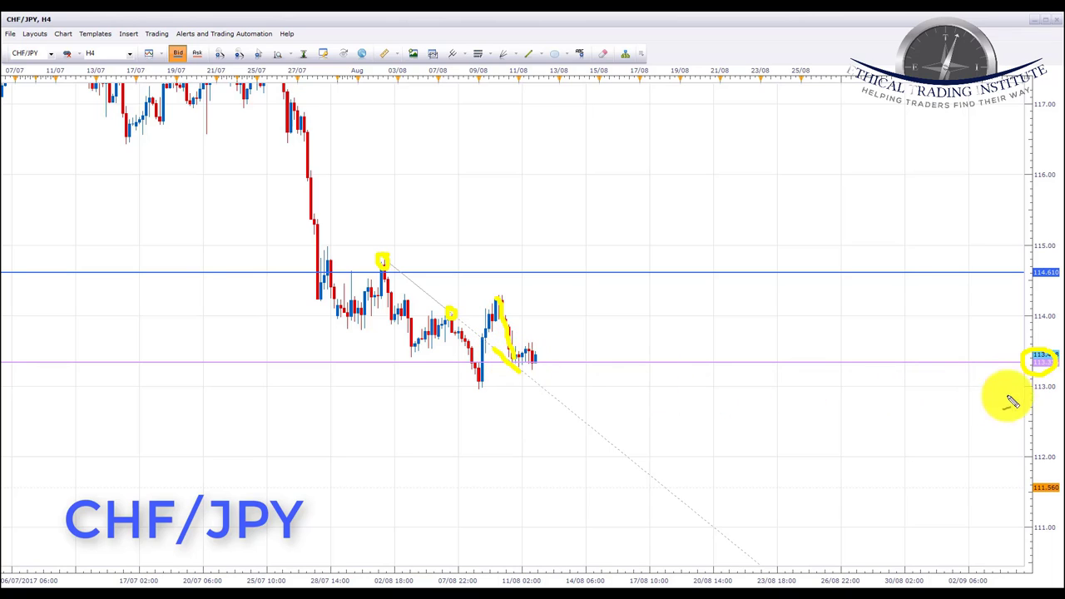
Point an arrow at the CHF/JPY 113.336 price, underline that level beneath the August candles, and clear the ink.
{"action": "left_click_drag", "start_coordinate": [964, 411], "coordinate": [1036, 378]}
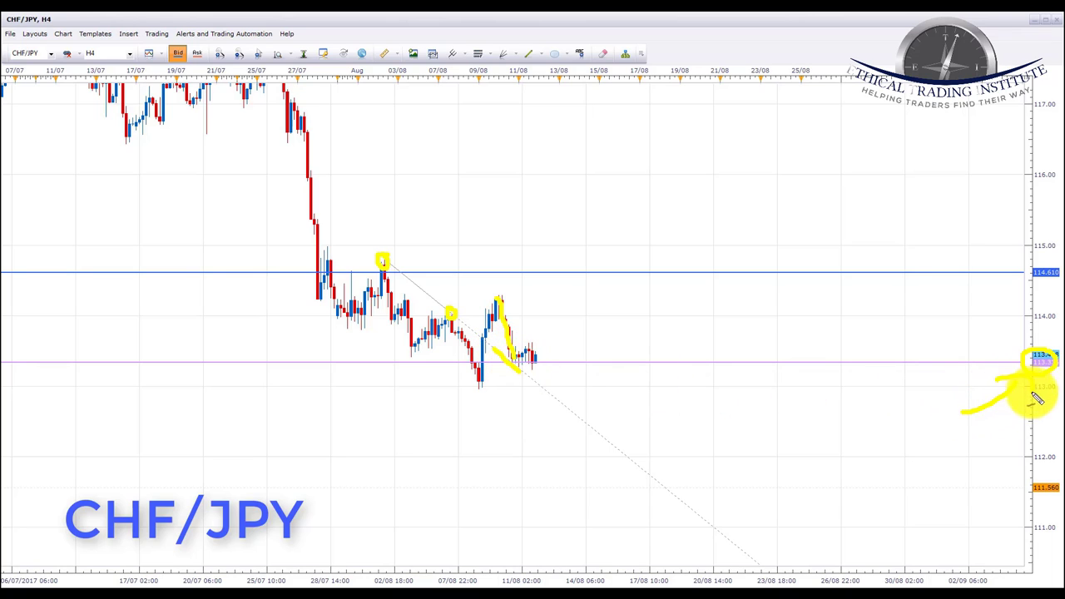
{"action": "left_click_drag", "start_coordinate": [389, 365], "coordinate": [579, 364]}
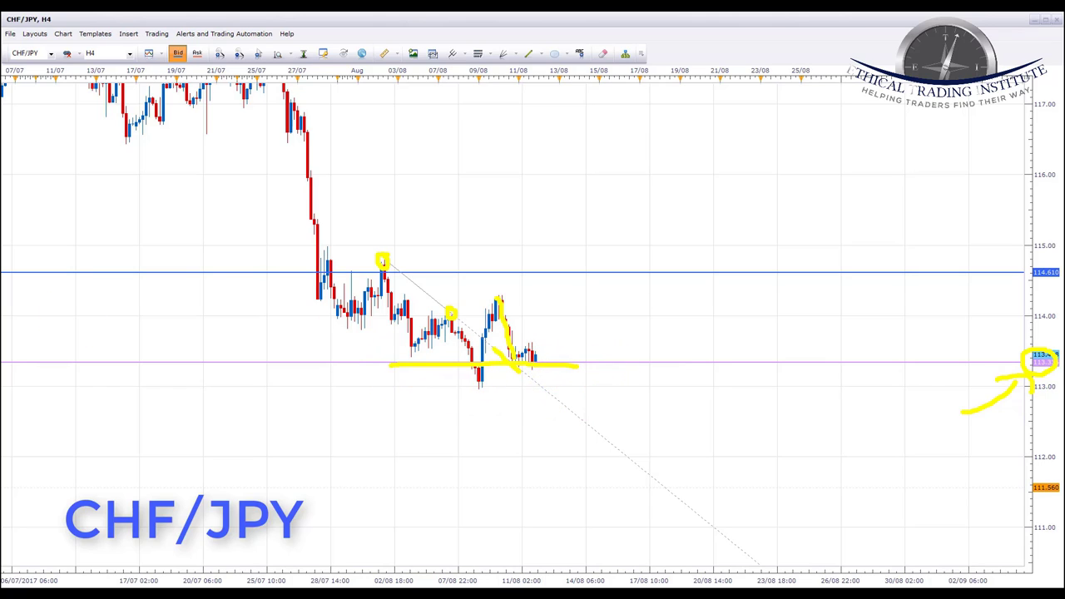
{"action": "key", "text": "Escape"}
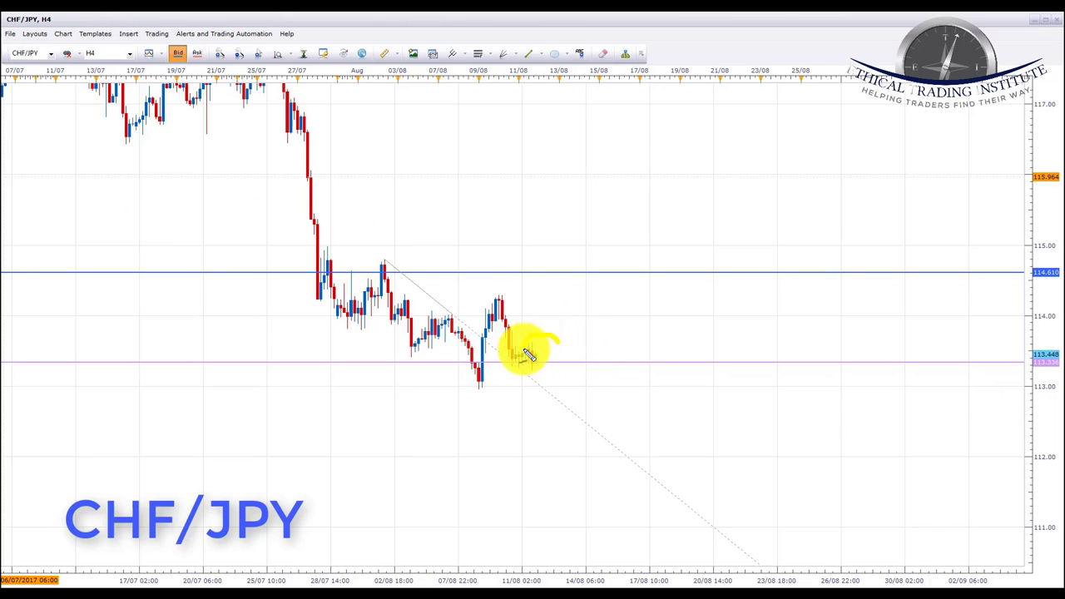
Draw a CHF/JPY upward arrow from the latest candles above 113.336 to 114.610 and highlight the target level.
{"action": "mouse_move", "coordinate": [542, 358]}
{"action": "left_mouse_down"}
{"action": "mouse_move", "coordinate": [582, 333]}
{"action": "mouse_move", "coordinate": [588, 283]}
{"action": "left_mouse_up"}
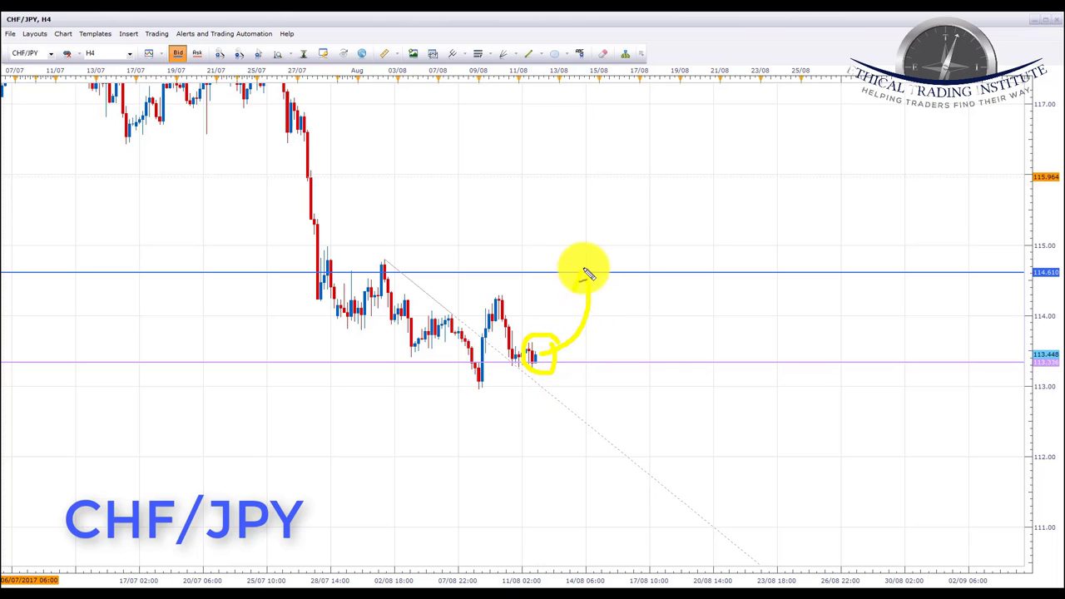
{"action": "left_click_drag", "start_coordinate": [574, 289], "coordinate": [607, 280]}
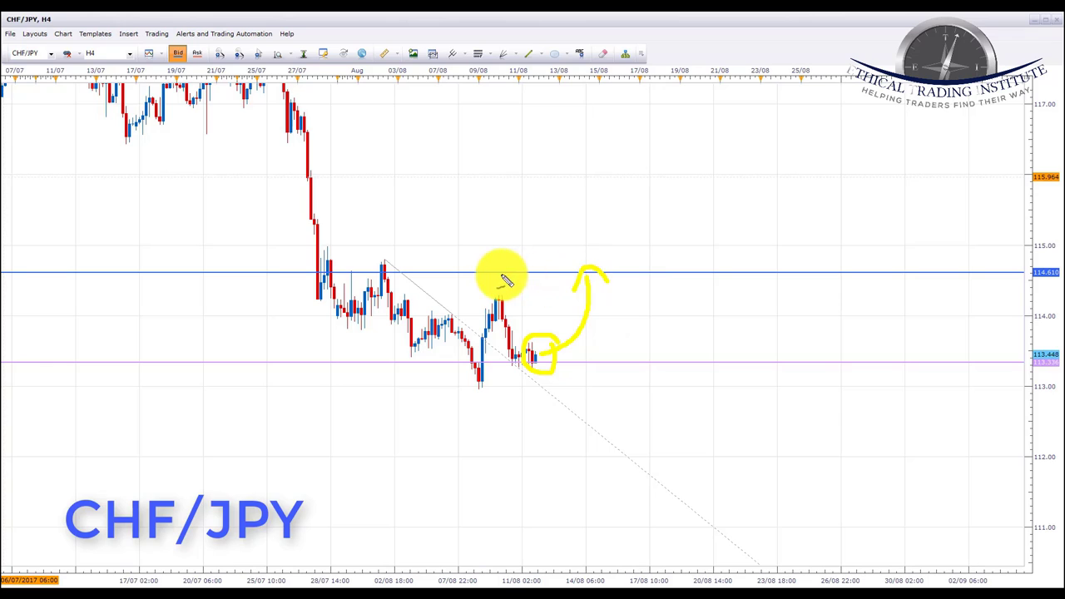
{"action": "left_click_drag", "start_coordinate": [499, 269], "coordinate": [651, 267]}
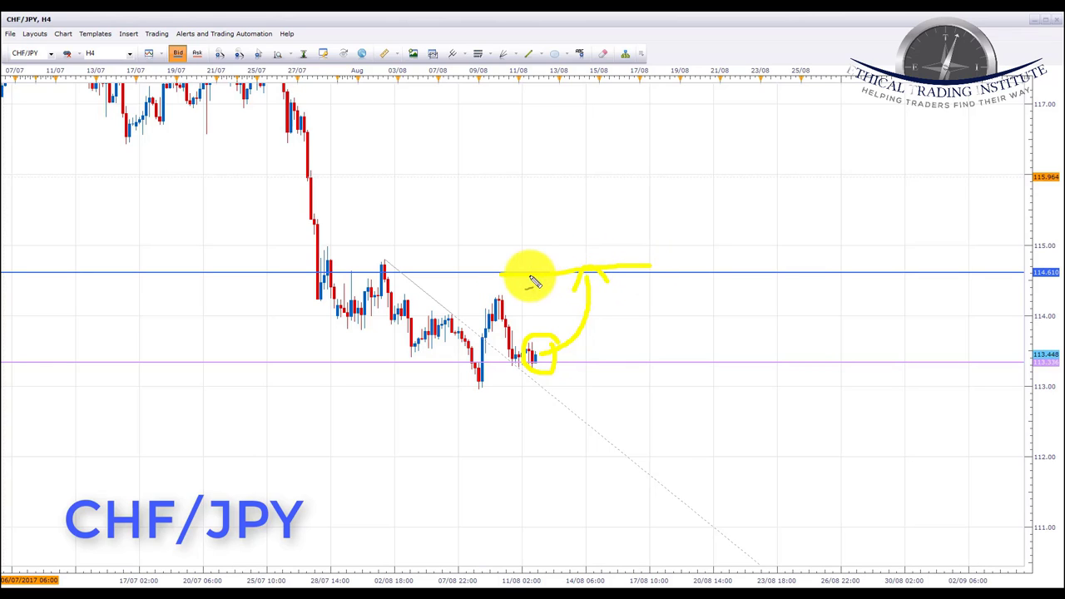
{"action": "mouse_move", "coordinate": [528, 278]}
{"action": "left_mouse_down"}
{"action": "mouse_move", "coordinate": [638, 273]}
{"action": "mouse_move", "coordinate": [535, 278]}
{"action": "left_mouse_up"}
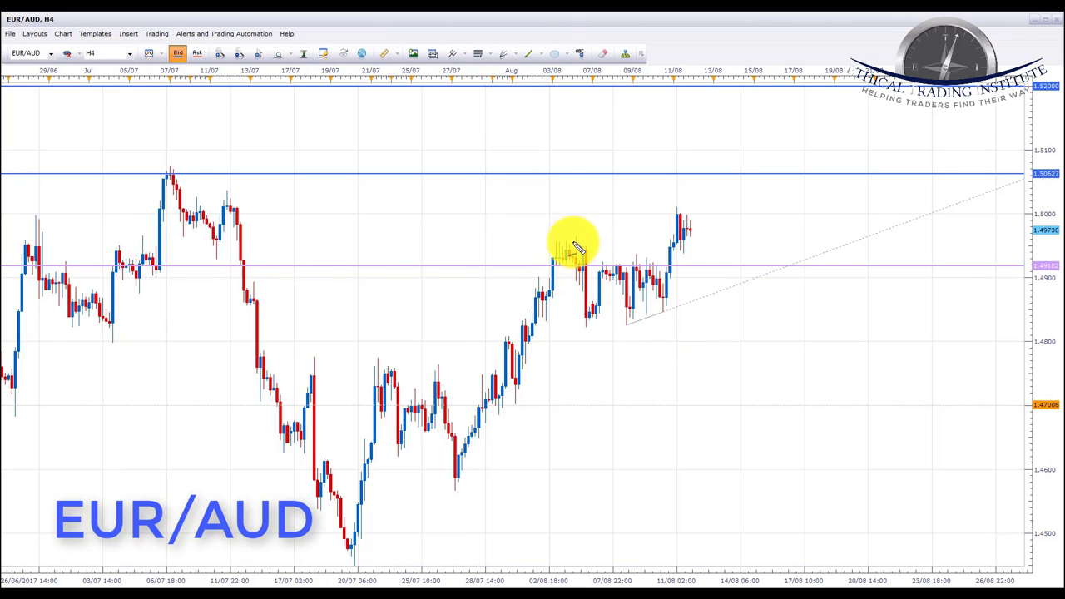
Outline the early-August EUR/AUD consolidation with converging lines and trace the rally from the mid-July low into it.
{"action": "left_click_drag", "start_coordinate": [578, 248], "coordinate": [675, 281]}
{"action": "left_click_drag", "start_coordinate": [584, 325], "coordinate": [670, 321]}
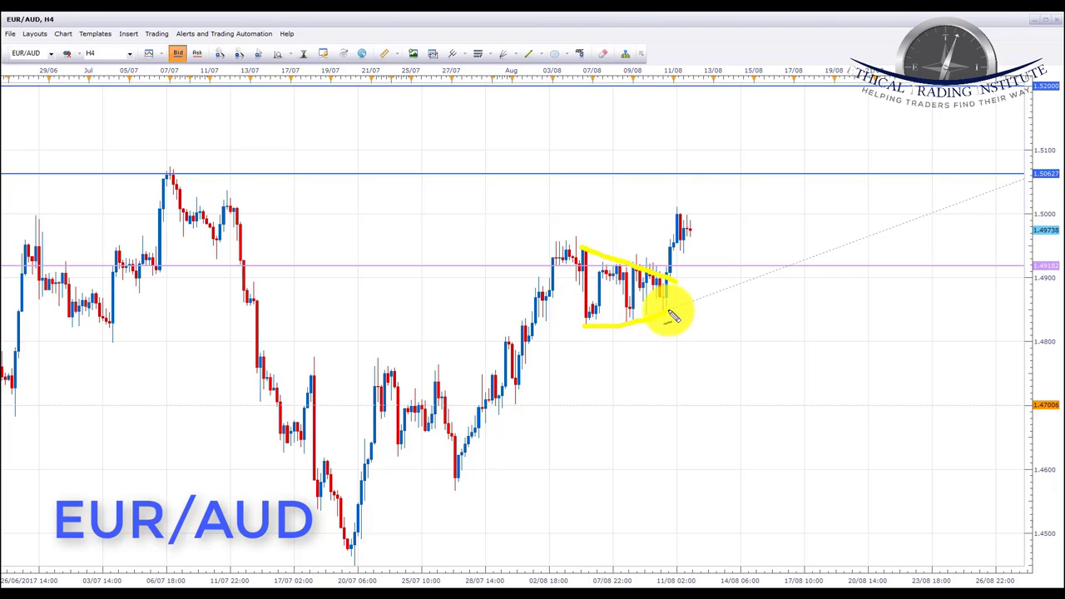
{"action": "mouse_move", "coordinate": [353, 543]}
{"action": "left_mouse_down"}
{"action": "mouse_move", "coordinate": [380, 409]}
{"action": "mouse_move", "coordinate": [476, 449]}
{"action": "mouse_move", "coordinate": [540, 307]}
{"action": "mouse_move", "coordinate": [584, 275]}
{"action": "mouse_move", "coordinate": [664, 286]}
{"action": "left_mouse_up"}
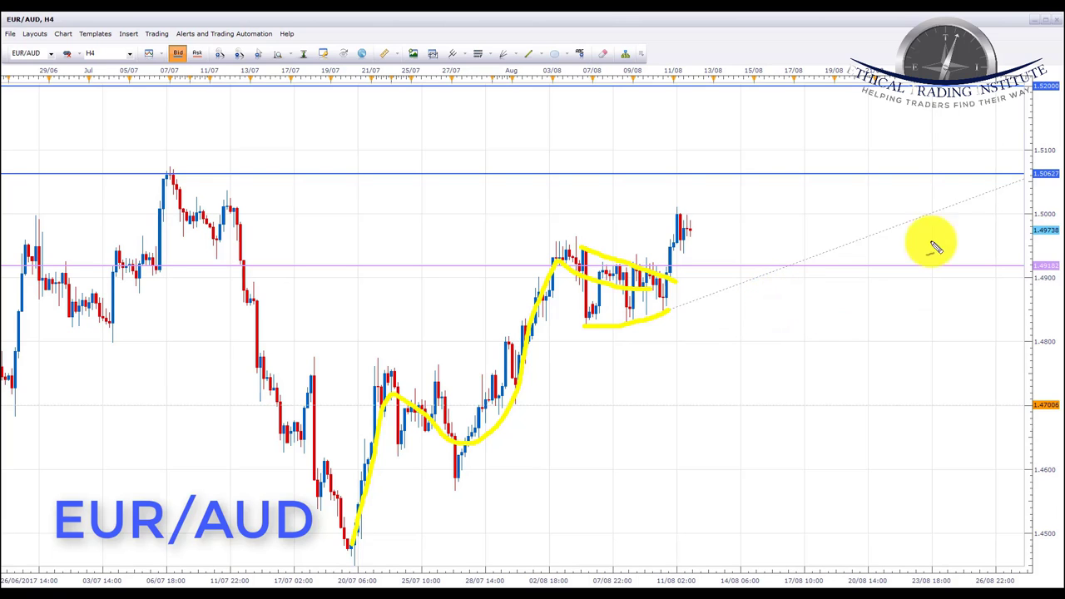
Circle the EUR/AUD 1.50627 price and the early-July high on that level, and draw an arrow back towards earlier price history.
{"action": "left_click_drag", "start_coordinate": [1029, 163], "coordinate": [1046, 193]}
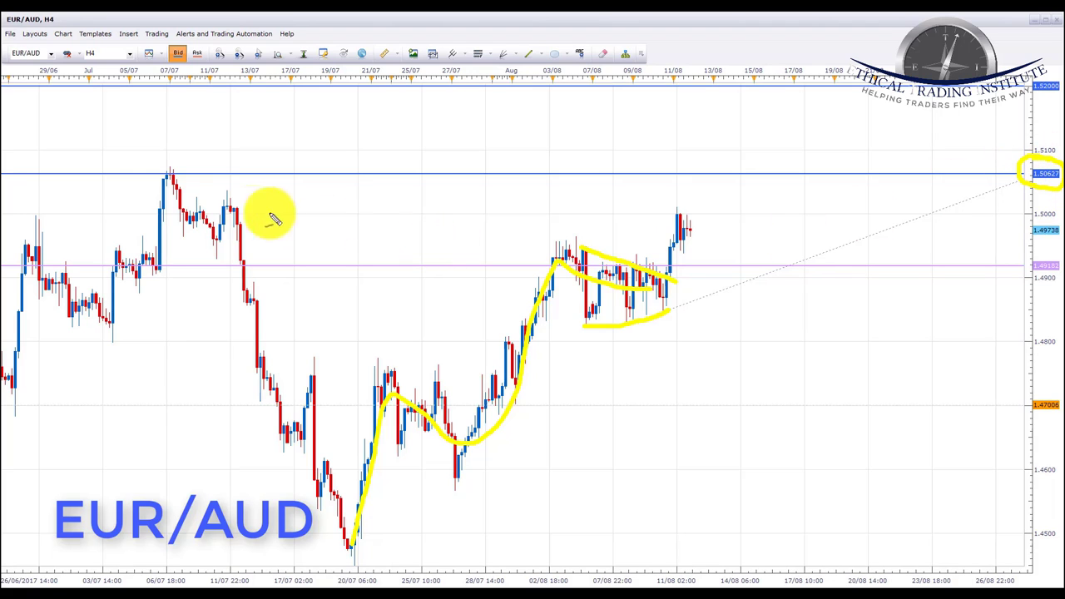
{"action": "mouse_move", "coordinate": [209, 178]}
{"action": "left_mouse_down"}
{"action": "mouse_move", "coordinate": [172, 162]}
{"action": "mouse_move", "coordinate": [172, 181]}
{"action": "mouse_move", "coordinate": [183, 167]}
{"action": "mouse_move", "coordinate": [200, 170]}
{"action": "left_mouse_up"}
{"action": "left_click_drag", "start_coordinate": [152, 132], "coordinate": [17, 145]}
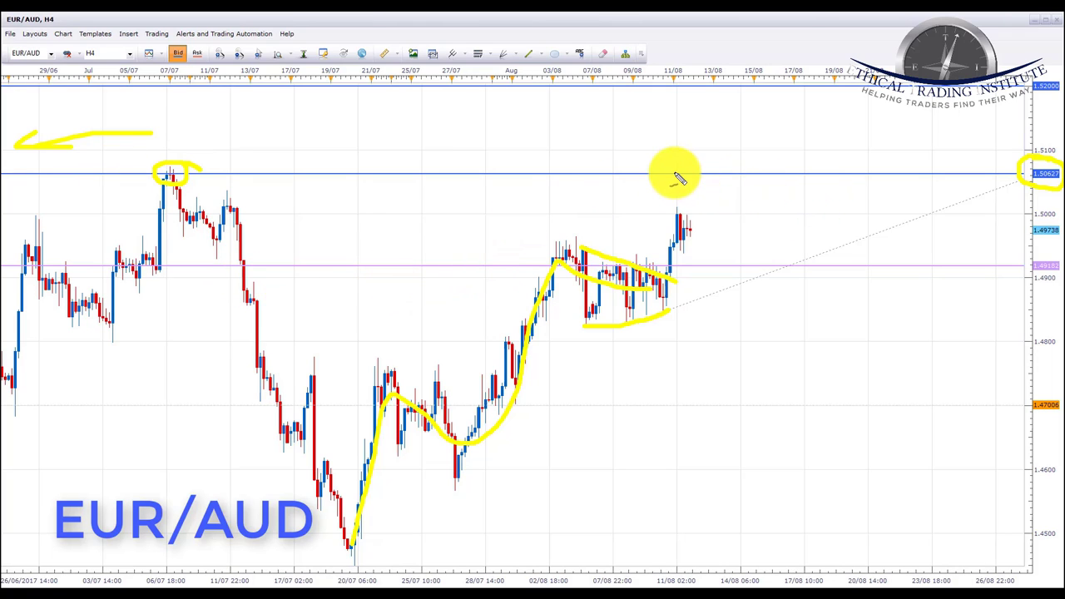
Highlight the EUR/AUD 1.50627 level, draw an upward arrow from it to a highlighted 1.52000 level, and clear the ink.
{"action": "left_click_drag", "start_coordinate": [671, 173], "coordinate": [757, 173]}
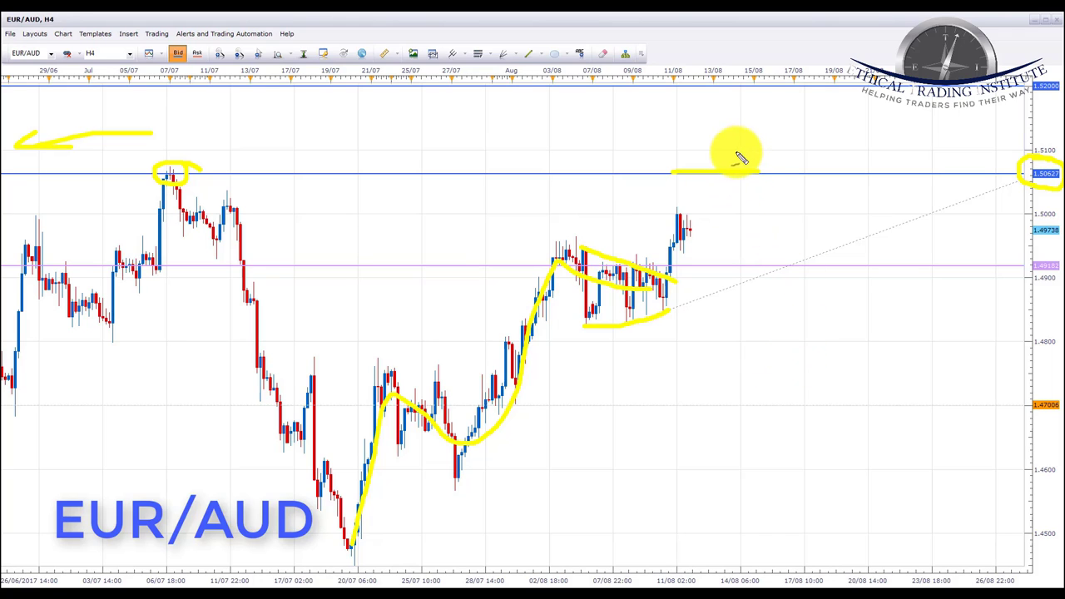
{"action": "mouse_move", "coordinate": [729, 154]}
{"action": "left_mouse_down"}
{"action": "mouse_move", "coordinate": [753, 121]}
{"action": "mouse_move", "coordinate": [741, 112]}
{"action": "mouse_move", "coordinate": [766, 120]}
{"action": "left_mouse_up"}
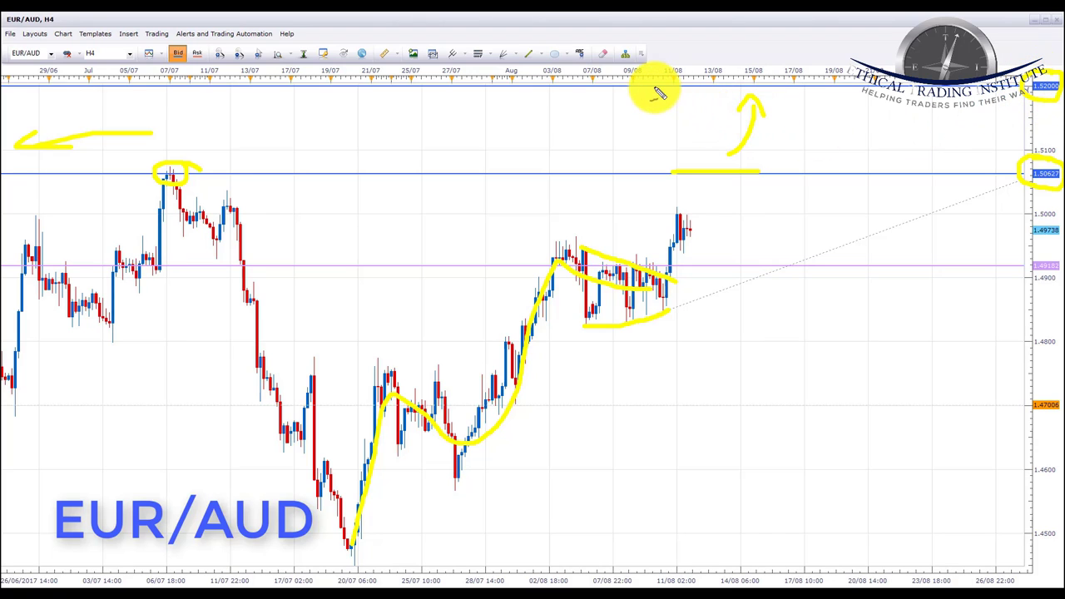
{"action": "left_click_drag", "start_coordinate": [654, 85], "coordinate": [787, 86]}
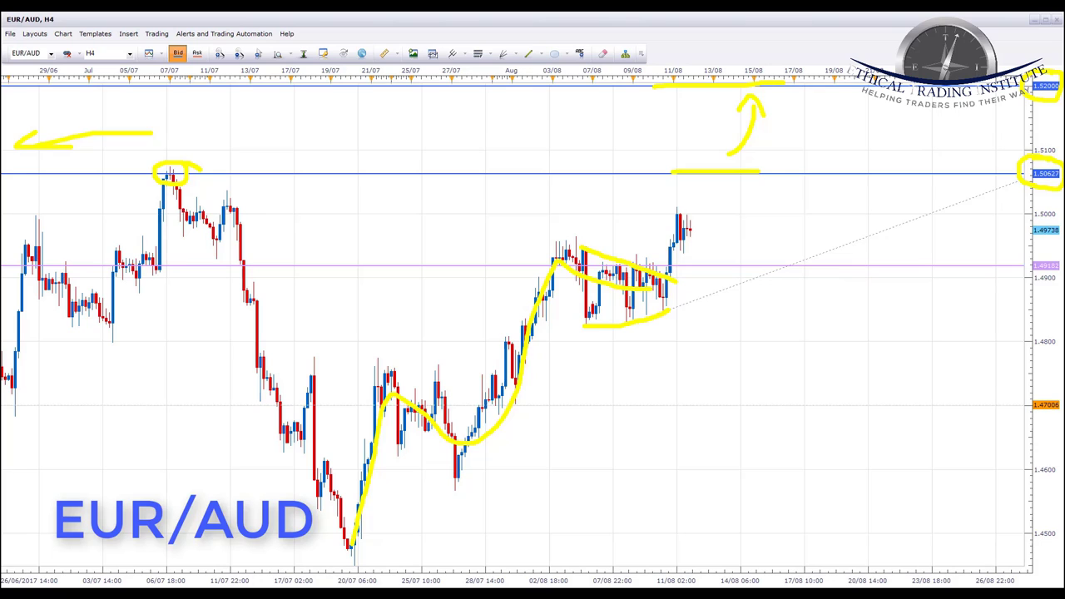
{"action": "key", "text": "e"}
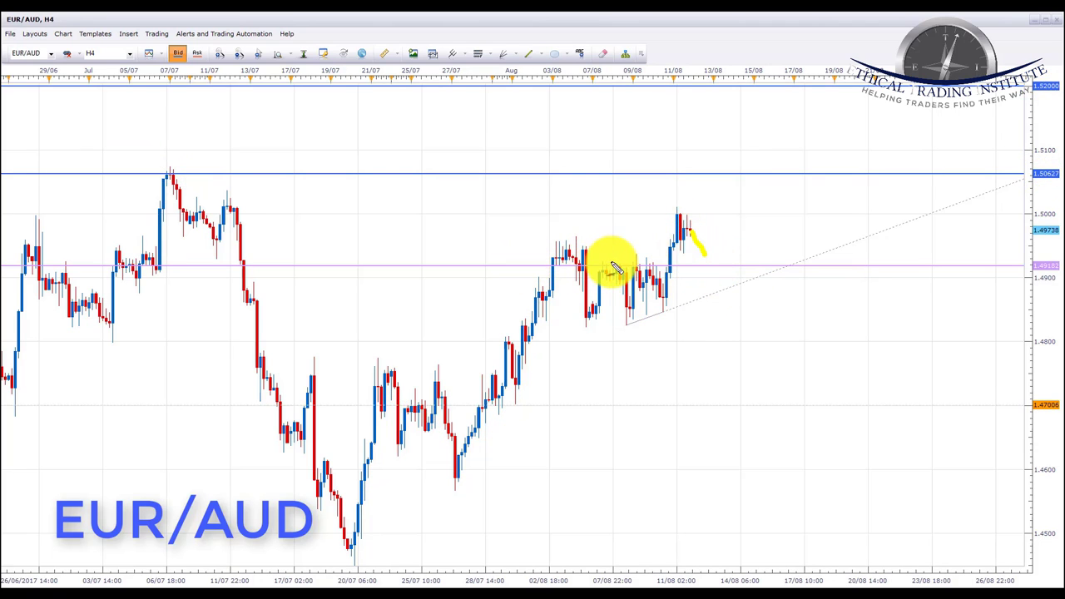
Trace the EUR/AUD break above the August highs near 1.49182 and sketch a pullback to that level.
{"action": "mouse_move", "coordinate": [626, 268]}
{"action": "left_mouse_down"}
{"action": "mouse_move", "coordinate": [651, 265]}
{"action": "mouse_move", "coordinate": [677, 238]}
{"action": "left_mouse_up"}
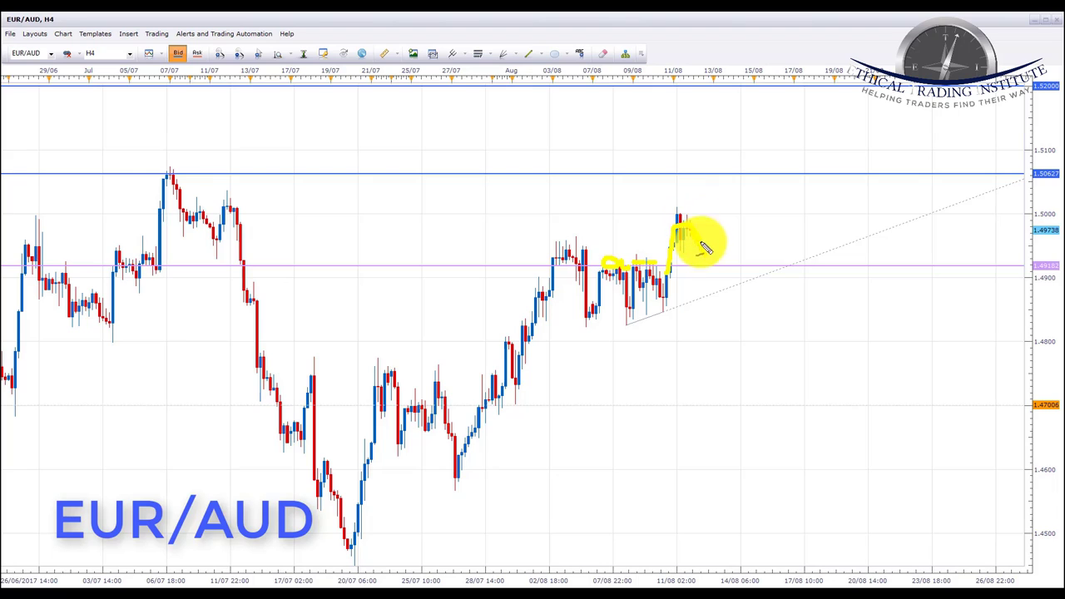
{"action": "mouse_move", "coordinate": [647, 265]}
{"action": "left_mouse_down"}
{"action": "mouse_move", "coordinate": [714, 268]}
{"action": "mouse_move", "coordinate": [725, 202]}
{"action": "mouse_move", "coordinate": [714, 191]}
{"action": "mouse_move", "coordinate": [753, 206]}
{"action": "left_mouse_up"}
{"action": "mouse_move", "coordinate": [705, 267]}
{"action": "left_mouse_down"}
{"action": "mouse_move", "coordinate": [713, 238]}
{"action": "mouse_move", "coordinate": [713, 267]}
{"action": "left_mouse_up"}
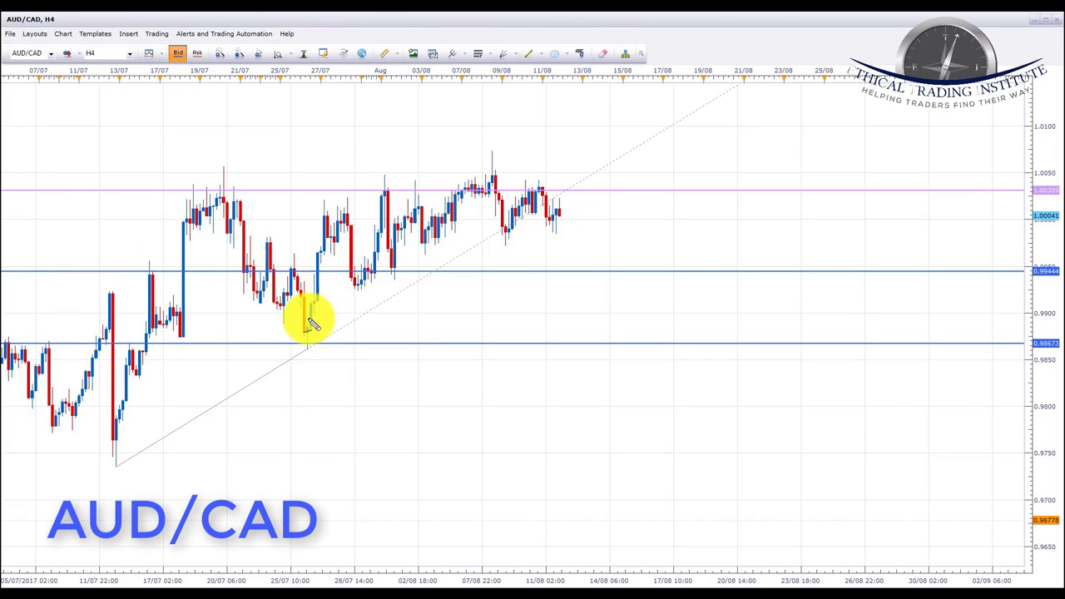
Trace the AUD/CAD advance from the late-July low into August and circle the two lows on the rising trend line.
{"action": "mouse_move", "coordinate": [306, 323]}
{"action": "left_mouse_down"}
{"action": "mouse_move", "coordinate": [316, 269]}
{"action": "mouse_move", "coordinate": [344, 233]}
{"action": "mouse_move", "coordinate": [368, 272]}
{"action": "mouse_move", "coordinate": [393, 204]}
{"action": "mouse_move", "coordinate": [414, 225]}
{"action": "mouse_move", "coordinate": [447, 196]}
{"action": "mouse_move", "coordinate": [494, 190]}
{"action": "left_mouse_up"}
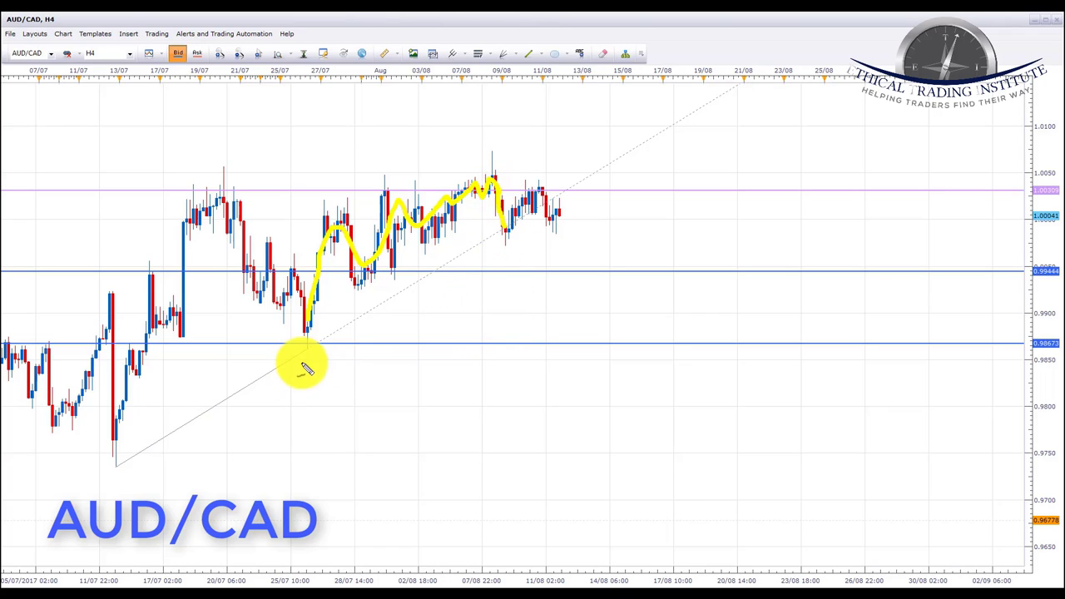
{"action": "left_click_drag", "start_coordinate": [305, 363], "coordinate": [308, 341]}
{"action": "mouse_move", "coordinate": [131, 462]}
{"action": "left_mouse_down"}
{"action": "mouse_move", "coordinate": [111, 483]}
{"action": "mouse_move", "coordinate": [115, 459]}
{"action": "left_mouse_up"}
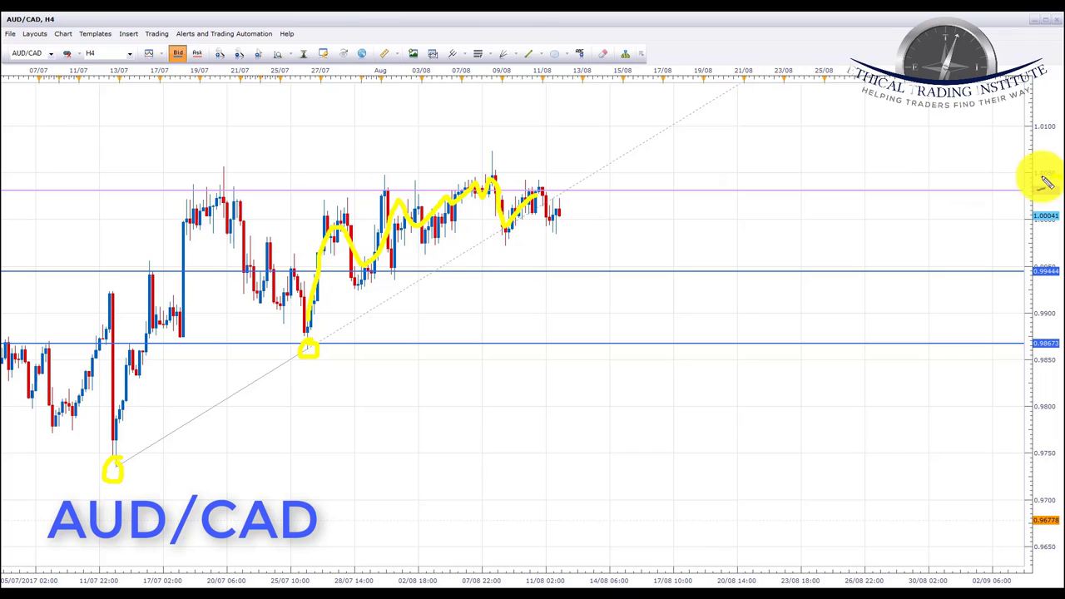
Circle the AUD/CAD 1.00309 price, mark the resistance line with the spikes through it, and clear the ink.
{"action": "mouse_move", "coordinate": [1047, 183]}
{"action": "left_mouse_down"}
{"action": "mouse_move", "coordinate": [1029, 192]}
{"action": "mouse_move", "coordinate": [1059, 200]}
{"action": "left_mouse_up"}
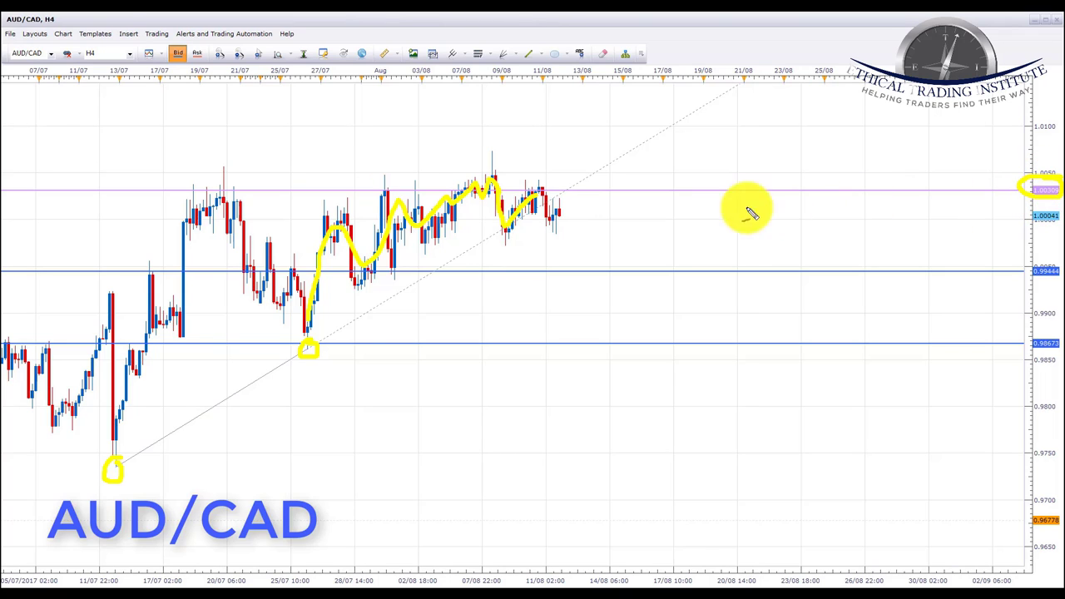
{"action": "left_click_drag", "start_coordinate": [176, 192], "coordinate": [564, 183]}
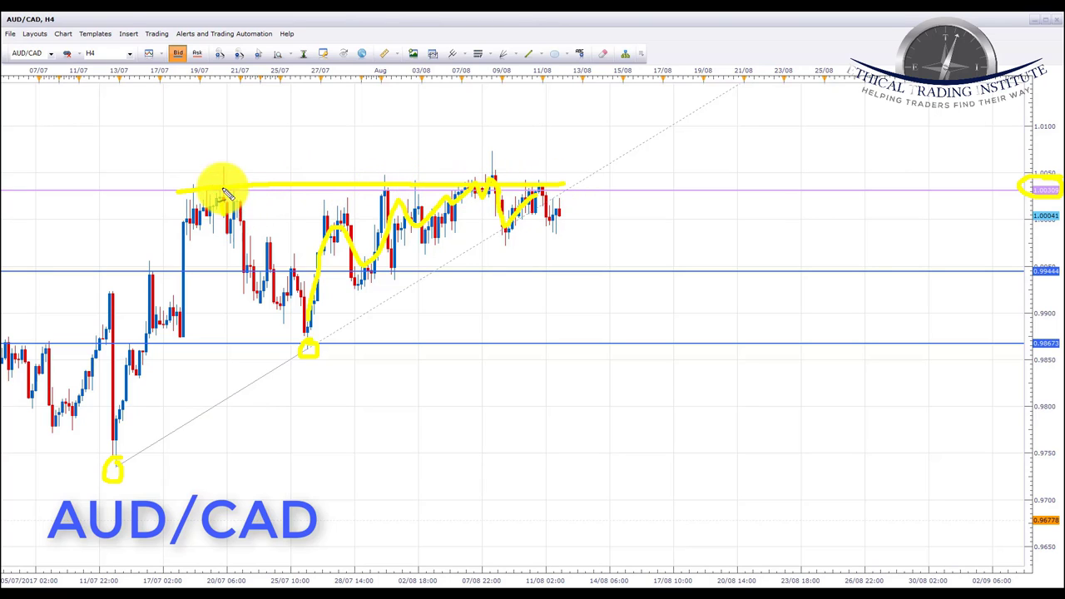
{"action": "left_click_drag", "start_coordinate": [225, 212], "coordinate": [225, 163]}
{"action": "left_click_drag", "start_coordinate": [386, 174], "coordinate": [385, 208]}
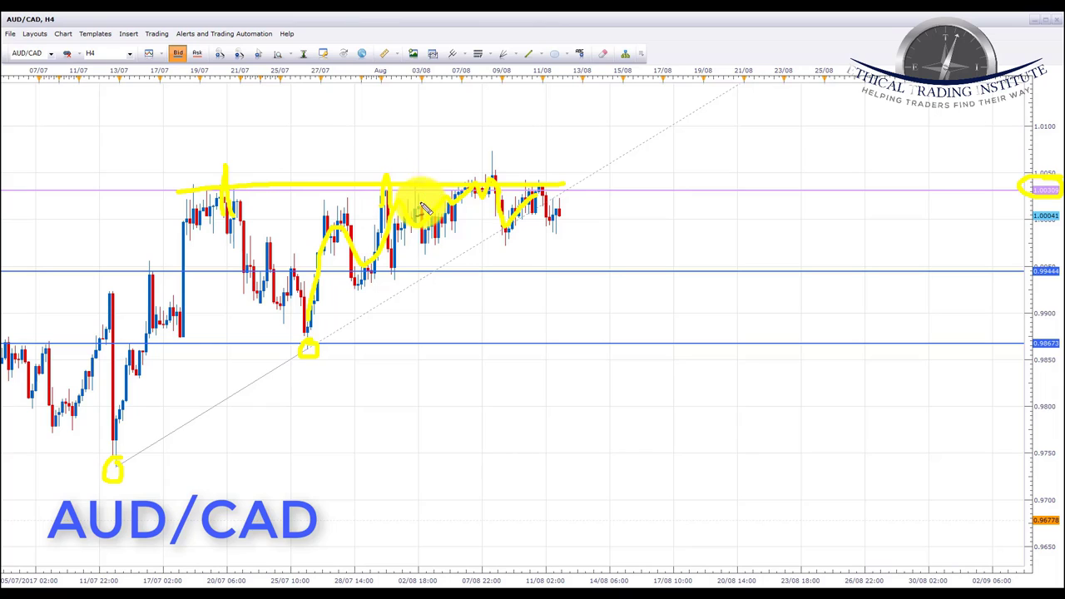
{"action": "left_click_drag", "start_coordinate": [496, 192], "coordinate": [495, 164]}
{"action": "key", "text": "e"}
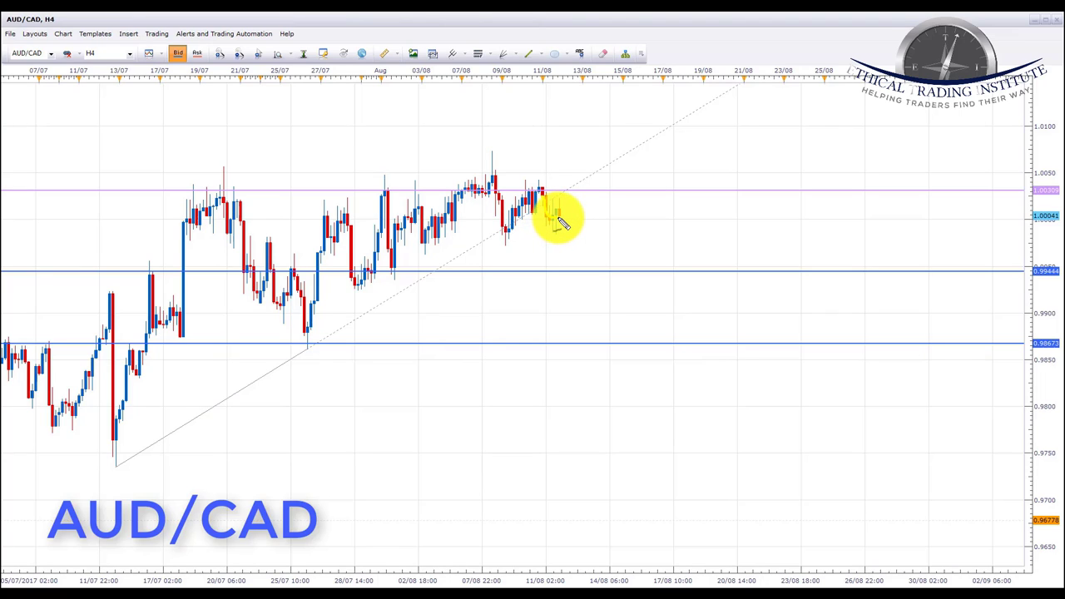
Mark the latest AUD/CAD candles beneath the 1.00309 level and circle that price.
{"action": "left_click_drag", "start_coordinate": [571, 223], "coordinate": [556, 218]}
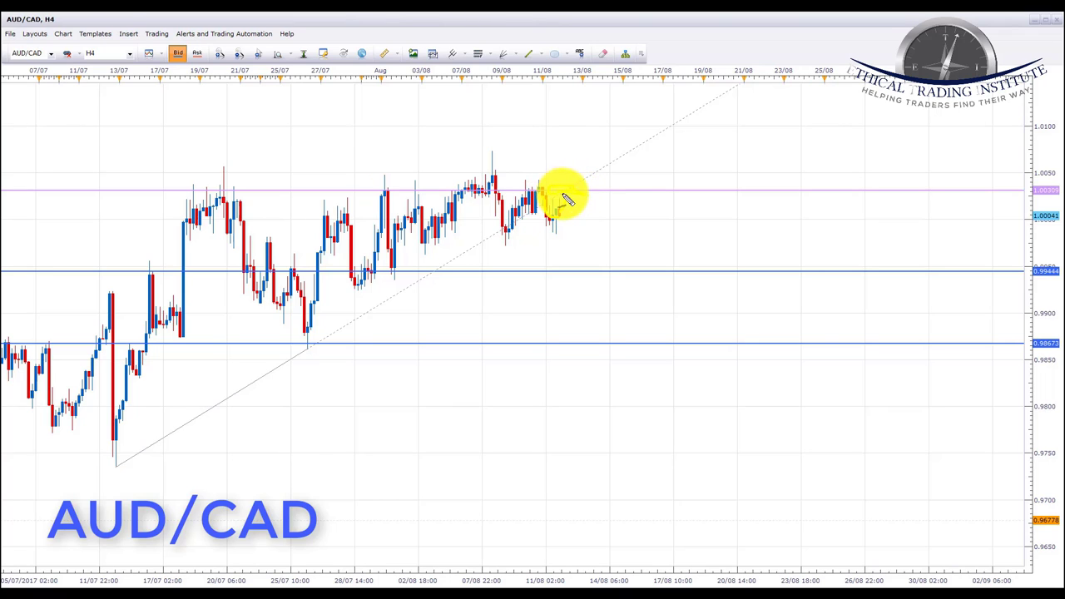
{"action": "mouse_move", "coordinate": [1052, 188]}
{"action": "left_mouse_down"}
{"action": "mouse_move", "coordinate": [1027, 190]}
{"action": "mouse_move", "coordinate": [1046, 185]}
{"action": "left_mouse_up"}
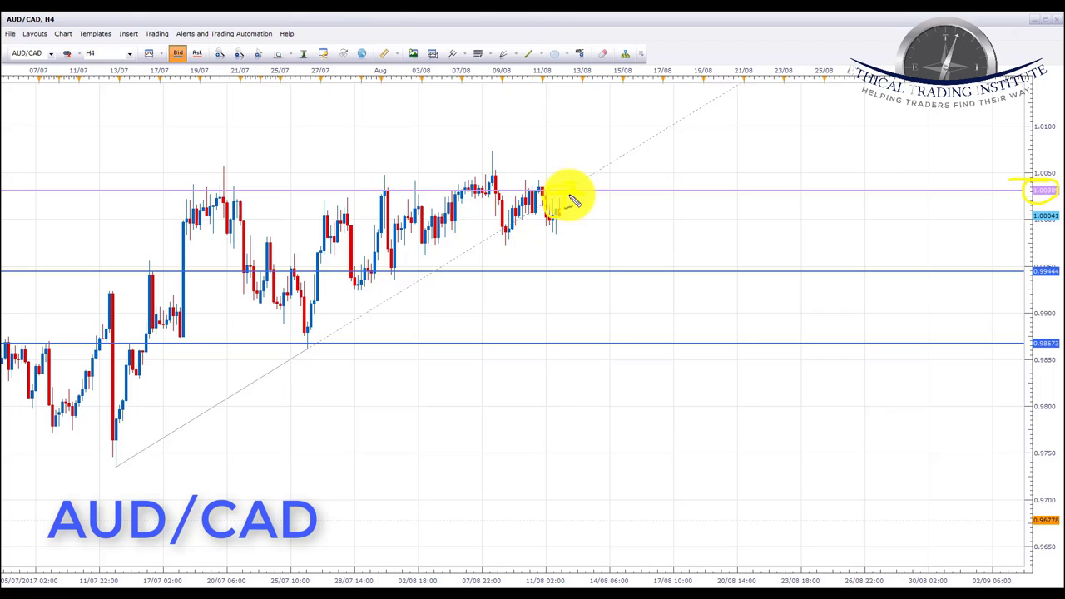
{"action": "left_click_drag", "start_coordinate": [571, 207], "coordinate": [586, 221]}
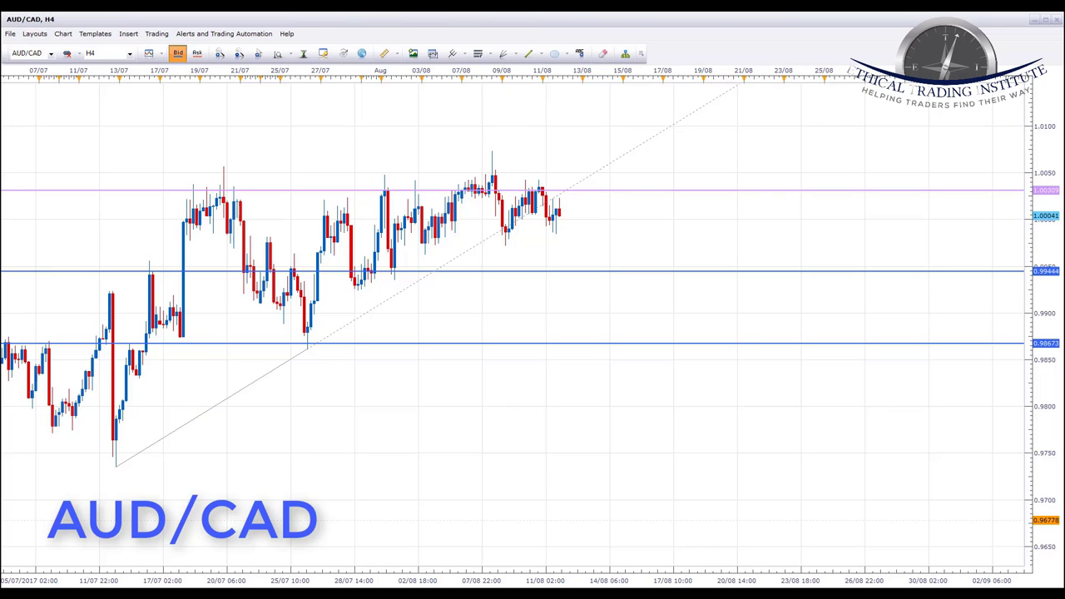
Circle the latest AUD/CAD candles and draw downward arrows through 0.99444 to 0.98673, circling the target prices.
{"action": "mouse_move", "coordinate": [566, 191]}
{"action": "left_mouse_down"}
{"action": "mouse_move", "coordinate": [537, 213]}
{"action": "mouse_move", "coordinate": [578, 210]}
{"action": "left_mouse_up"}
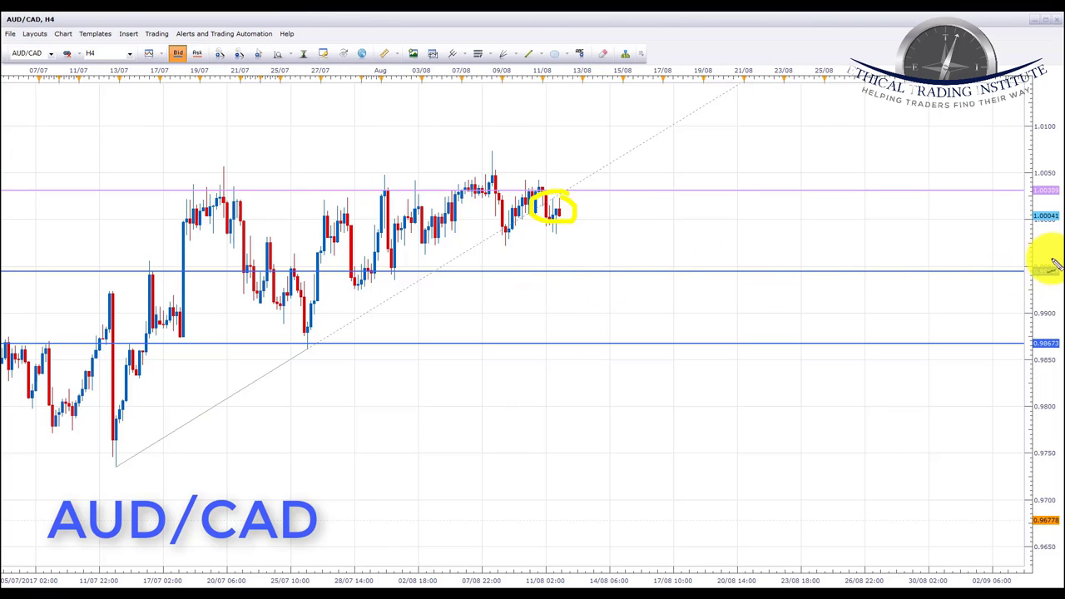
{"action": "mouse_move", "coordinate": [1051, 263]}
{"action": "left_mouse_down"}
{"action": "mouse_move", "coordinate": [1025, 274]}
{"action": "mouse_move", "coordinate": [1045, 291]}
{"action": "mouse_move", "coordinate": [1044, 256]}
{"action": "left_mouse_up"}
{"action": "mouse_move", "coordinate": [556, 218]}
{"action": "left_mouse_down"}
{"action": "mouse_move", "coordinate": [611, 347]}
{"action": "mouse_move", "coordinate": [624, 323]}
{"action": "left_mouse_up"}
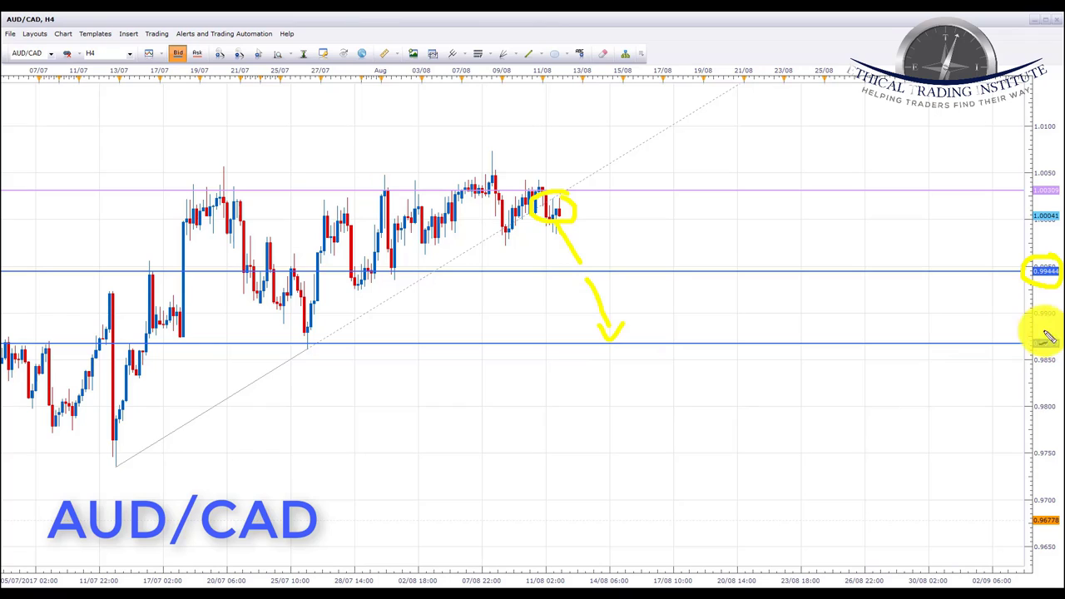
{"action": "mouse_move", "coordinate": [1050, 337]}
{"action": "left_mouse_down"}
{"action": "mouse_move", "coordinate": [1008, 352]}
{"action": "mouse_move", "coordinate": [1055, 371]}
{"action": "left_mouse_up"}
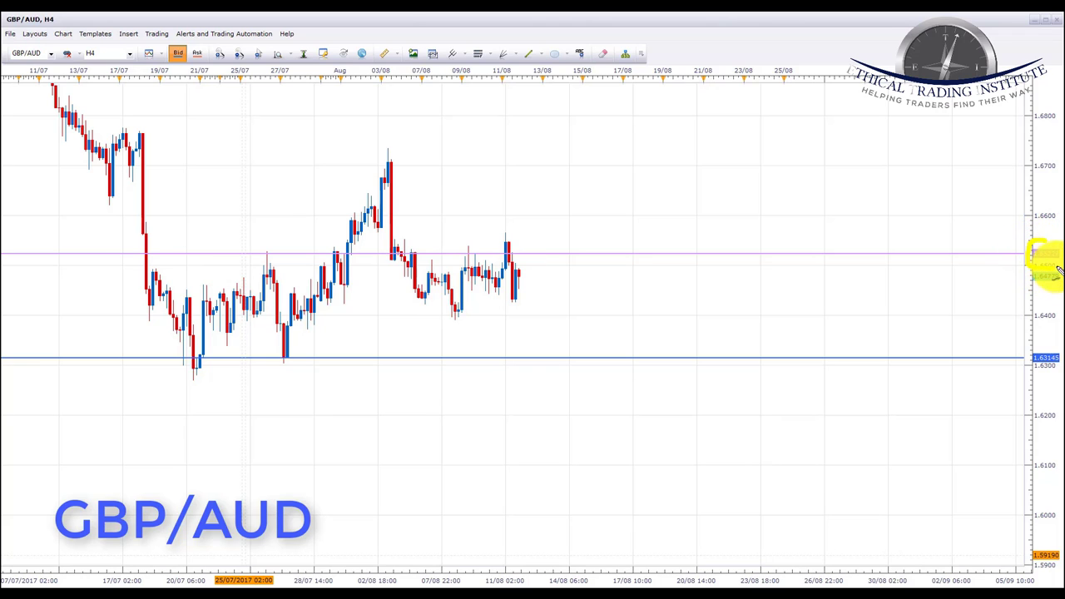
Circle the GBP/AUD 1.65227 price, mark the July and August reactions at that level, and clear the ink.
{"action": "left_click_drag", "start_coordinate": [1055, 251], "coordinate": [1050, 246]}
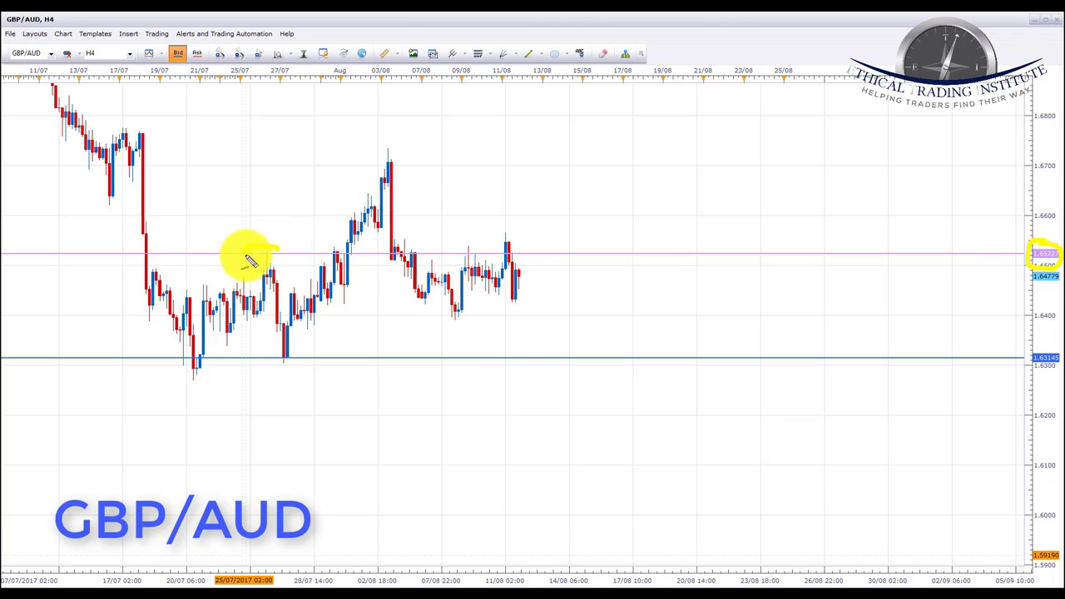
{"action": "mouse_move", "coordinate": [274, 255]}
{"action": "left_mouse_down"}
{"action": "mouse_move", "coordinate": [267, 246]}
{"action": "mouse_move", "coordinate": [330, 243]}
{"action": "left_mouse_up"}
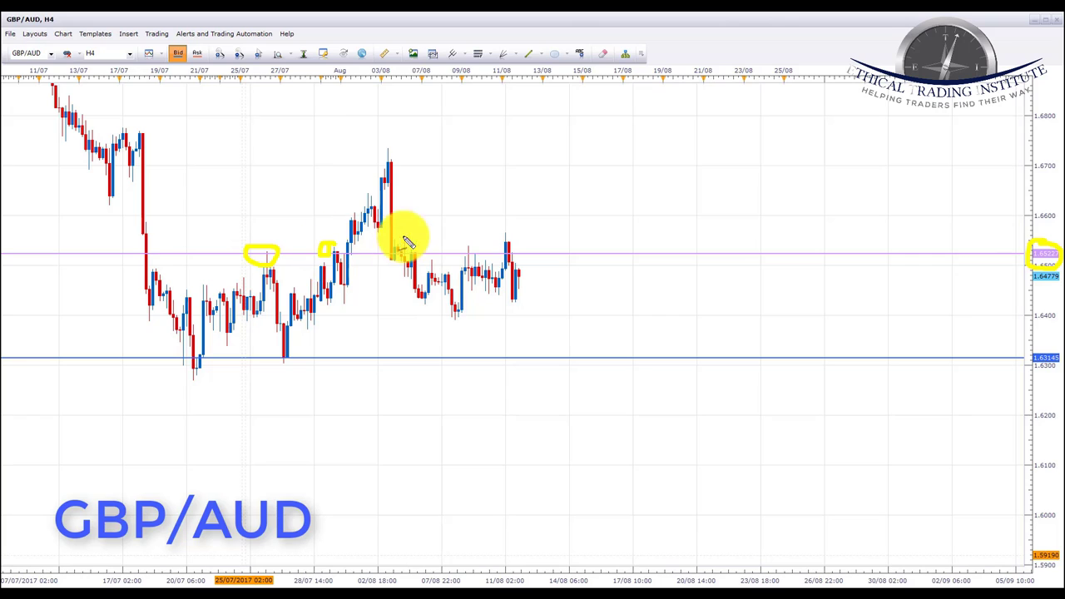
{"action": "left_click_drag", "start_coordinate": [381, 222], "coordinate": [413, 293]}
{"action": "left_click_drag", "start_coordinate": [464, 251], "coordinate": [471, 244]}
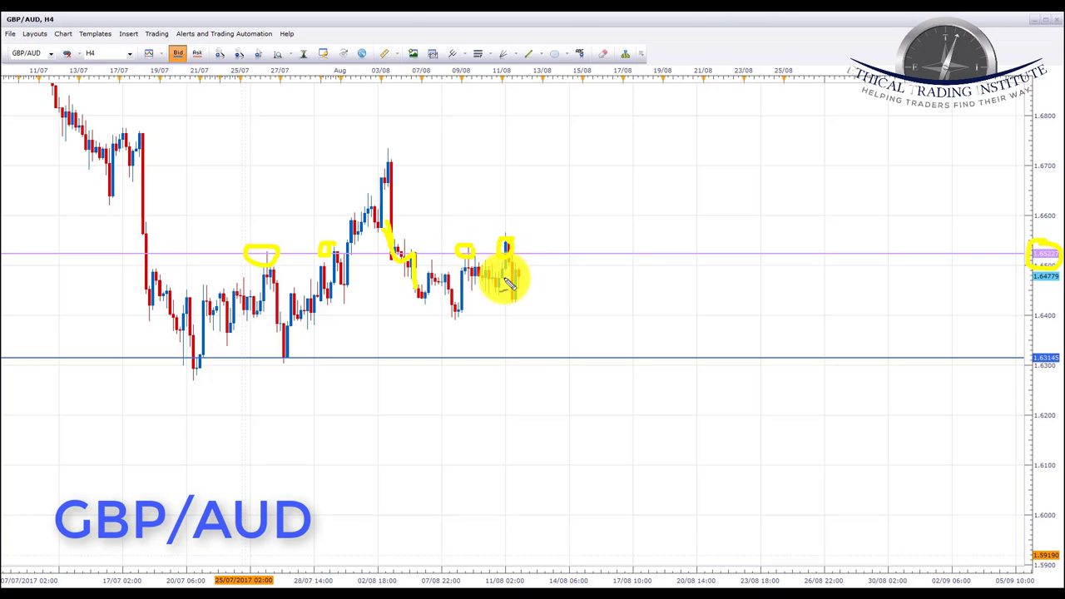
{"action": "key", "text": "e"}
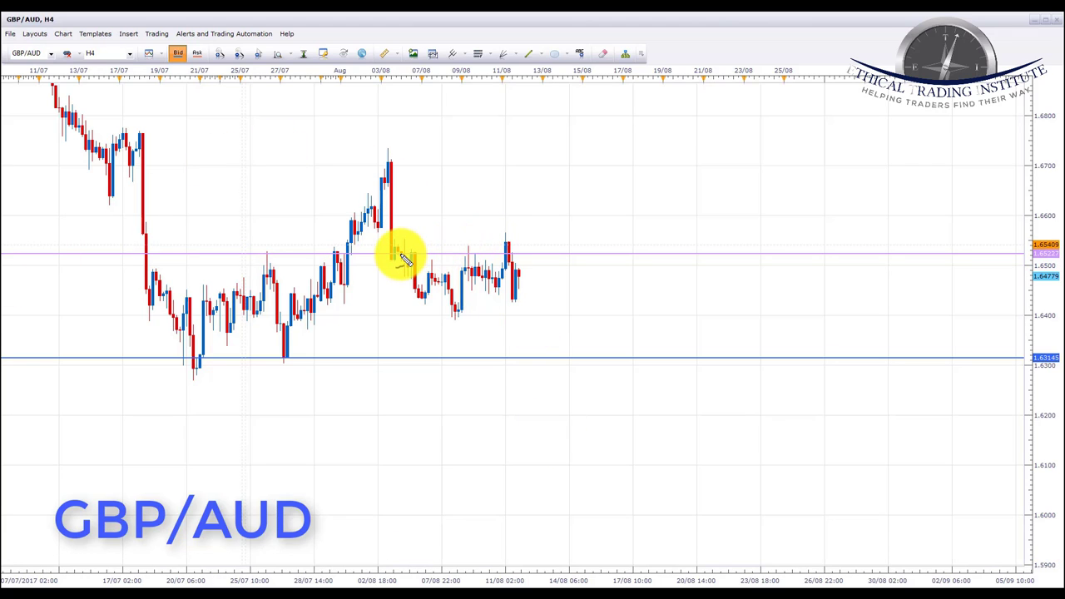
Outline the August GBP/AUD consolidation with two horizontal lines and emphasise its upper boundary and the circled 1.65227 price.
{"action": "left_click_drag", "start_coordinate": [401, 251], "coordinate": [539, 259]}
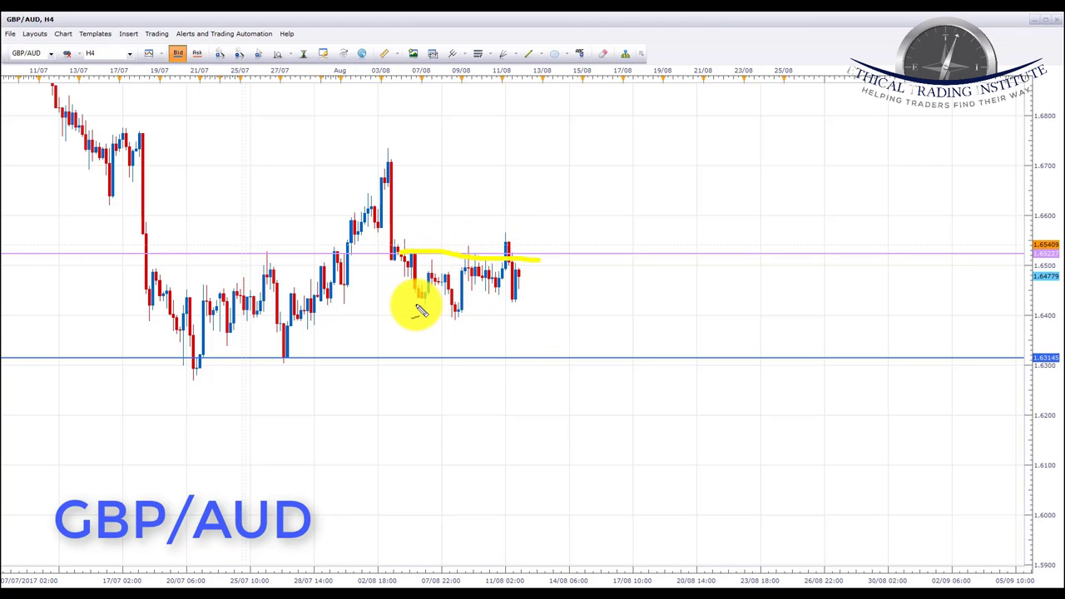
{"action": "left_click_drag", "start_coordinate": [403, 301], "coordinate": [546, 302]}
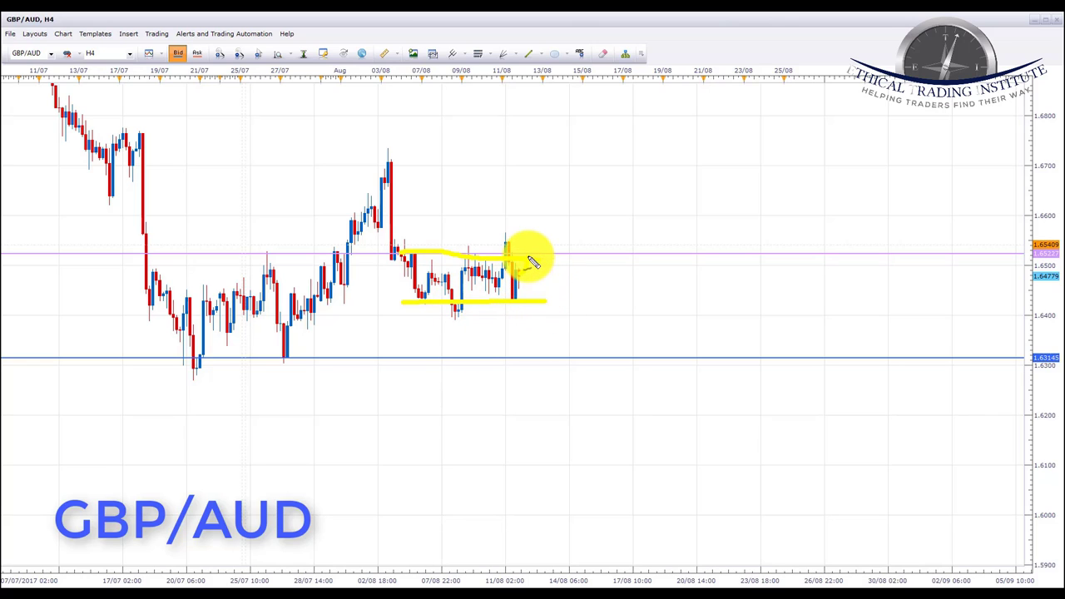
{"action": "mouse_move", "coordinate": [1053, 242]}
{"action": "left_mouse_down"}
{"action": "mouse_move", "coordinate": [1023, 254]}
{"action": "mouse_move", "coordinate": [1046, 245]}
{"action": "left_mouse_up"}
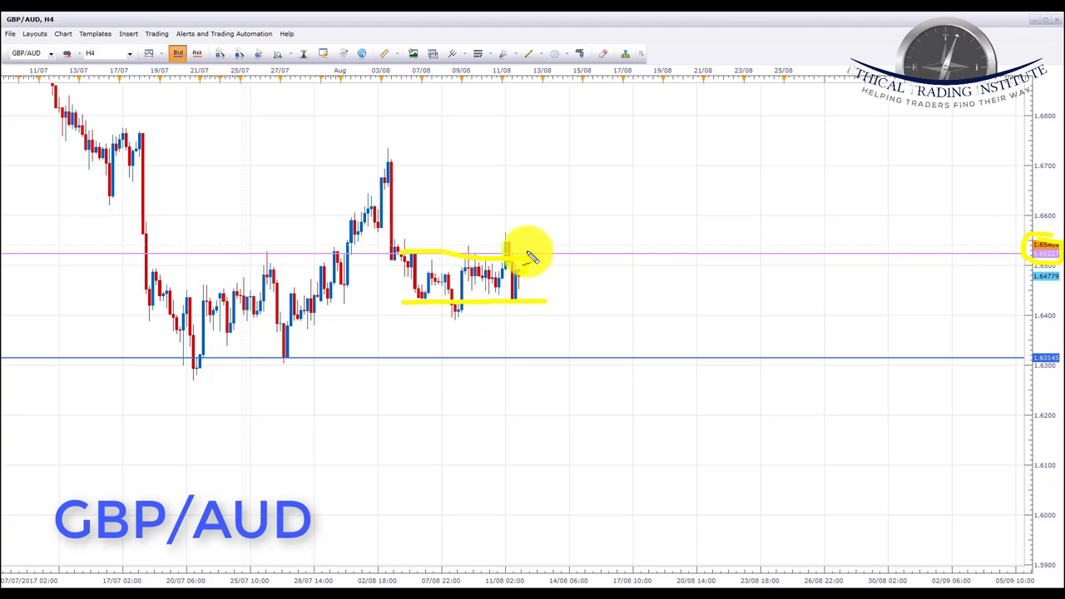
{"action": "left_click_drag", "start_coordinate": [423, 257], "coordinate": [560, 248]}
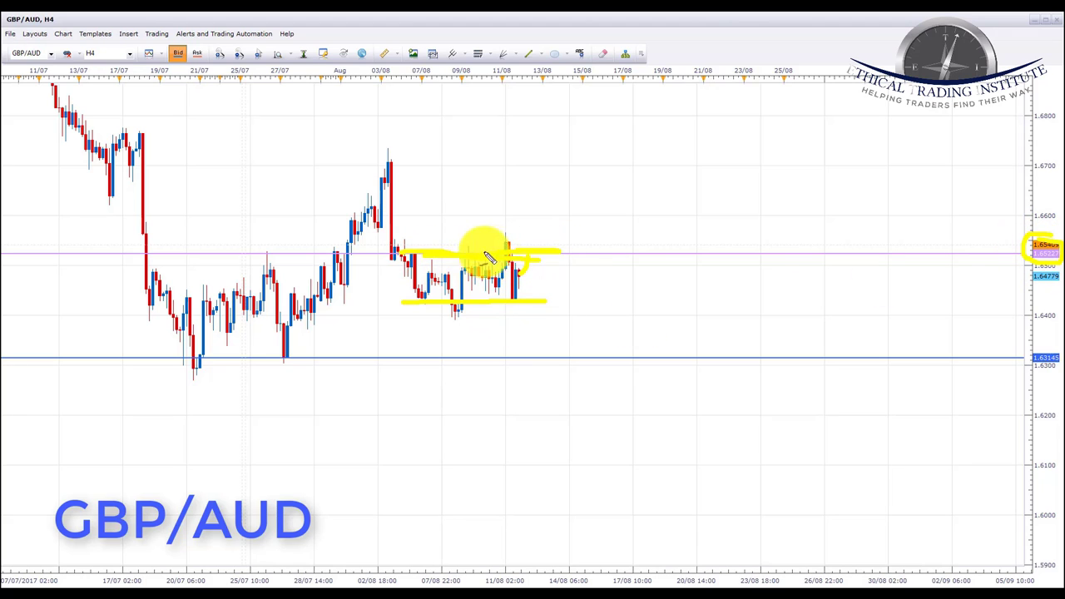
{"action": "left_click_drag", "start_coordinate": [489, 256], "coordinate": [563, 247]}
{"action": "left_click_drag", "start_coordinate": [416, 255], "coordinate": [510, 257]}
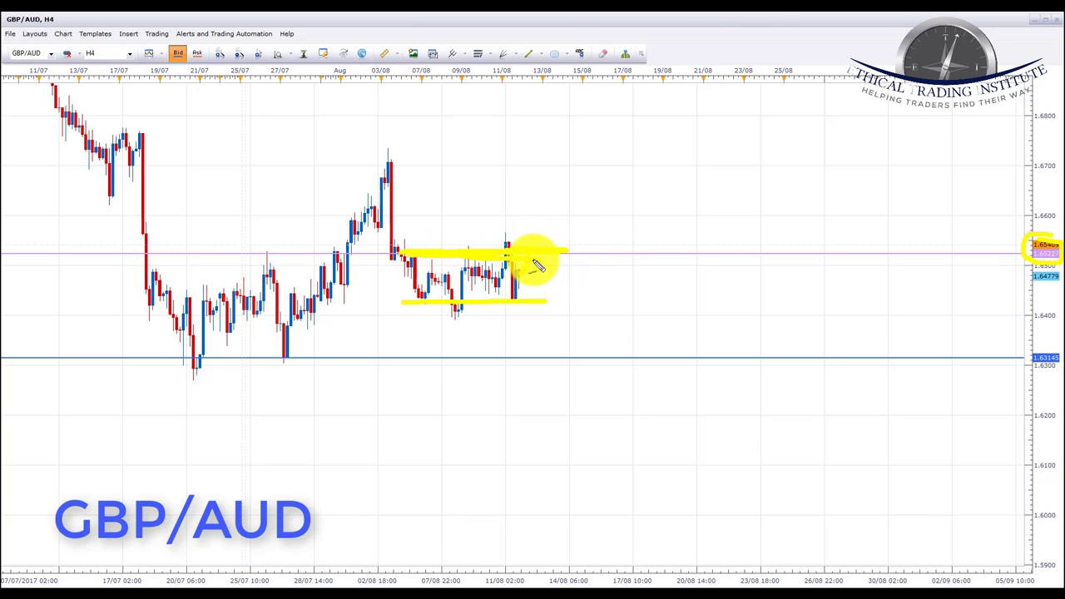
Draw GBP/AUD downward arrows from the range top through the circled 1.63145 level, and add target lines near 1.6200 and 1.6100.
{"action": "mouse_move", "coordinate": [549, 272]}
{"action": "left_mouse_down"}
{"action": "mouse_move", "coordinate": [575, 347]}
{"action": "mouse_move", "coordinate": [591, 347]}
{"action": "left_mouse_up"}
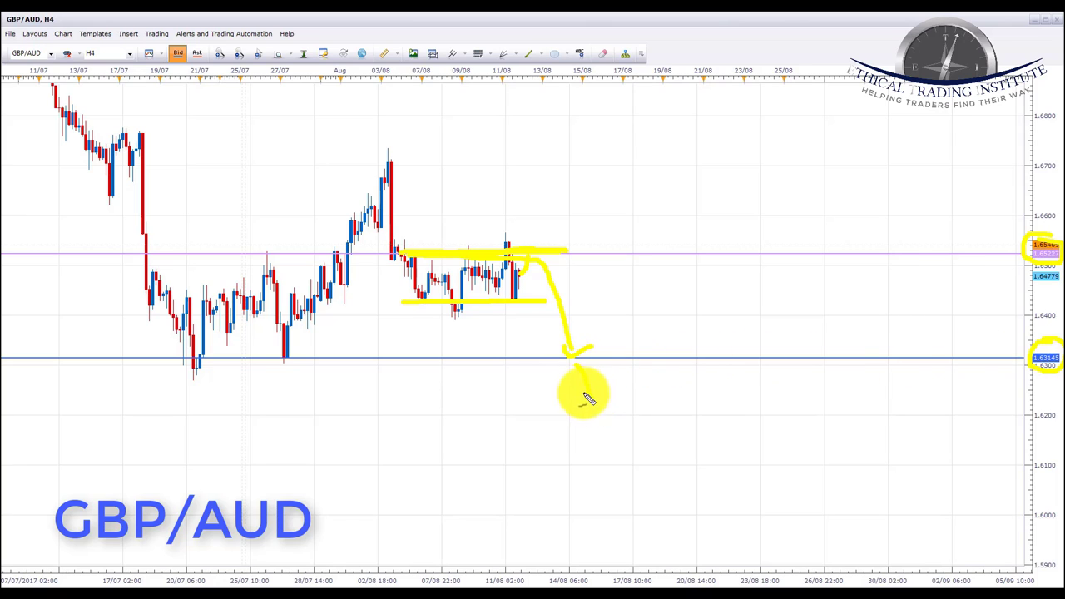
{"action": "mouse_move", "coordinate": [588, 400]}
{"action": "left_mouse_down"}
{"action": "mouse_move", "coordinate": [597, 404]}
{"action": "mouse_move", "coordinate": [571, 419]}
{"action": "mouse_move", "coordinate": [620, 428]}
{"action": "mouse_move", "coordinate": [638, 414]}
{"action": "left_mouse_up"}
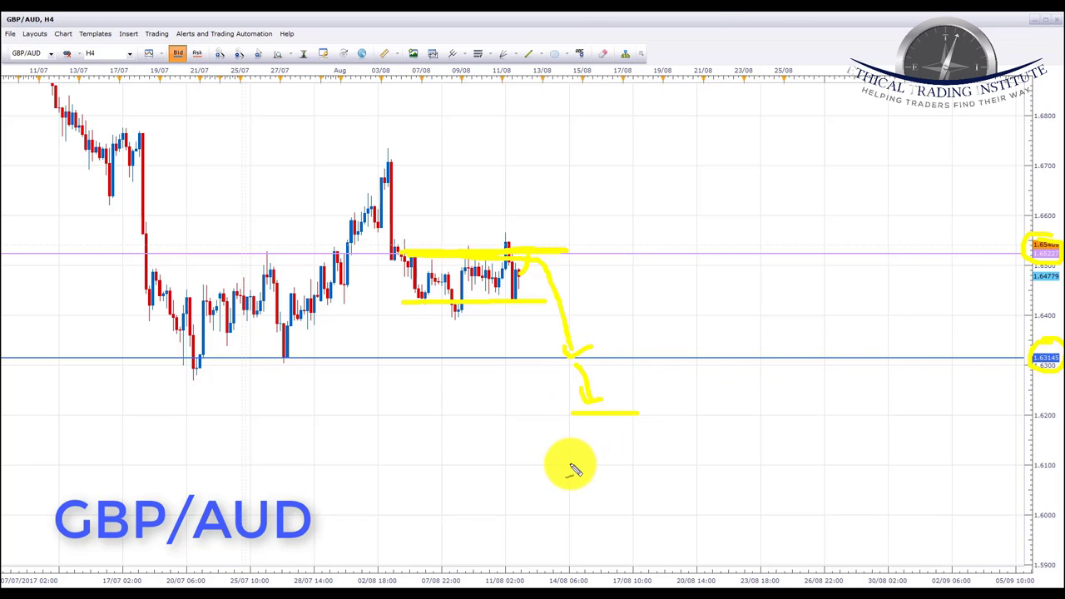
{"action": "left_click_drag", "start_coordinate": [569, 464], "coordinate": [665, 464]}
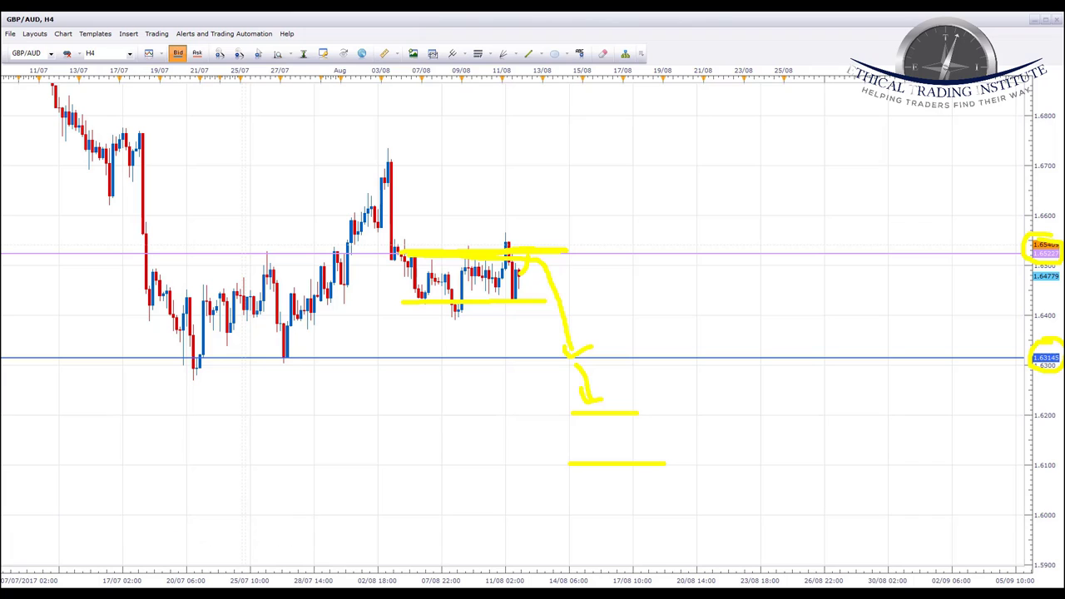